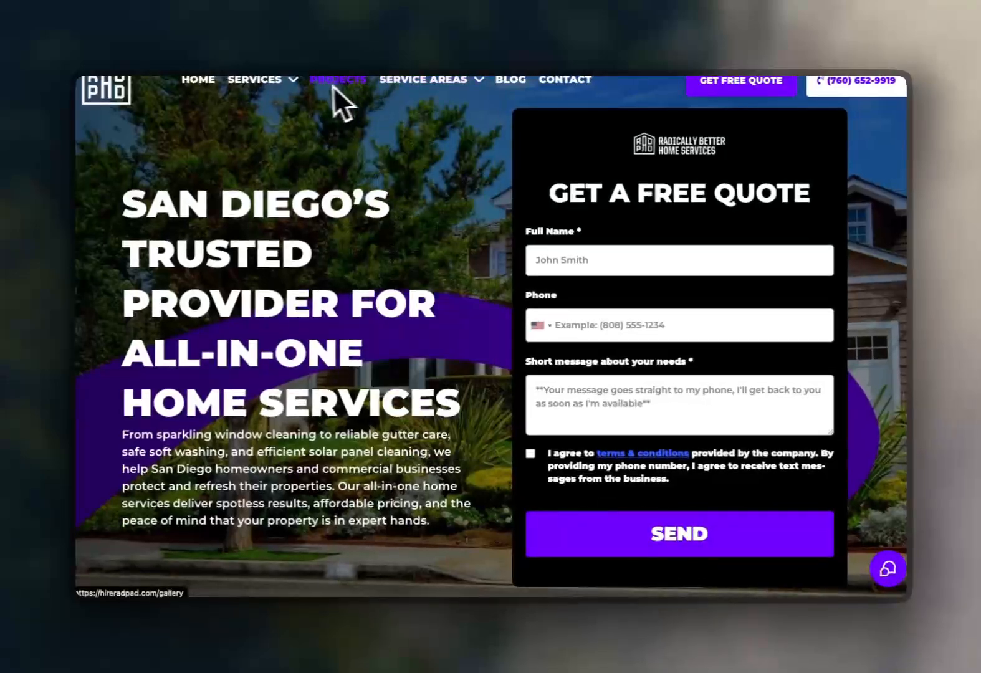
# Browse the services grid on the company website to see which services need calculators.
pyautogui.scroll(-15, 351, 247)
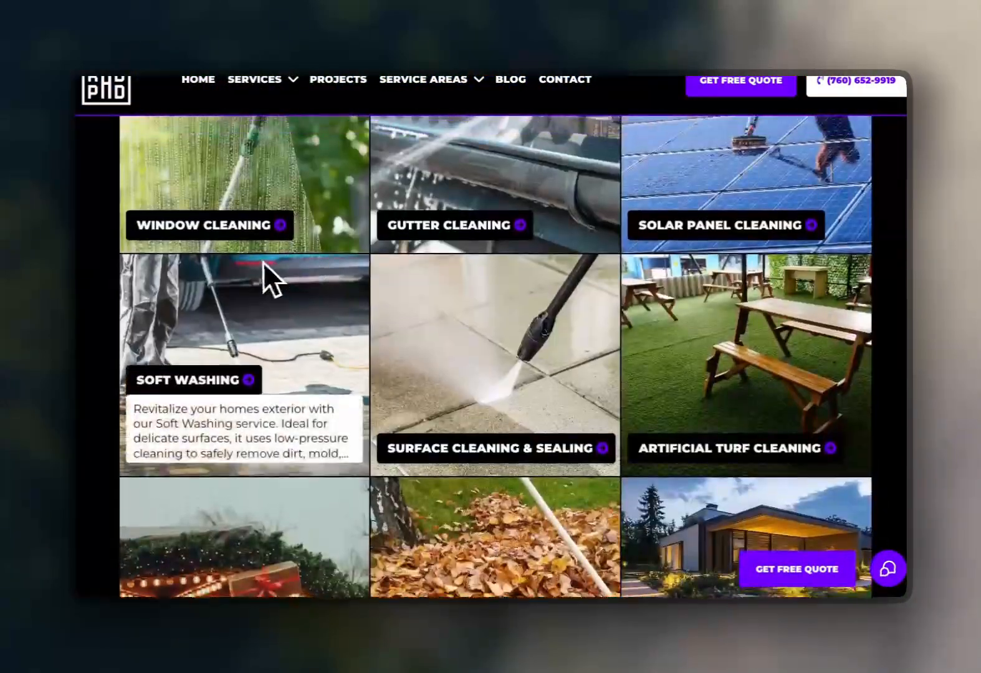
pyautogui.scroll(2, 267, 281)
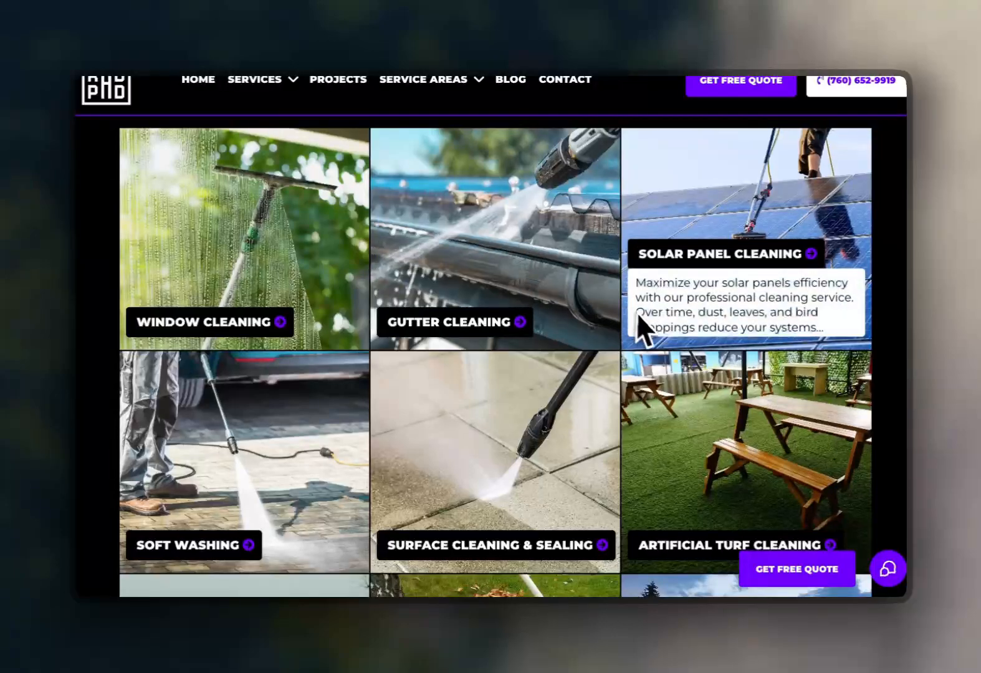
pyautogui.scroll(-1, 511, 367)
pyautogui.scroll(-1, 426, 390)
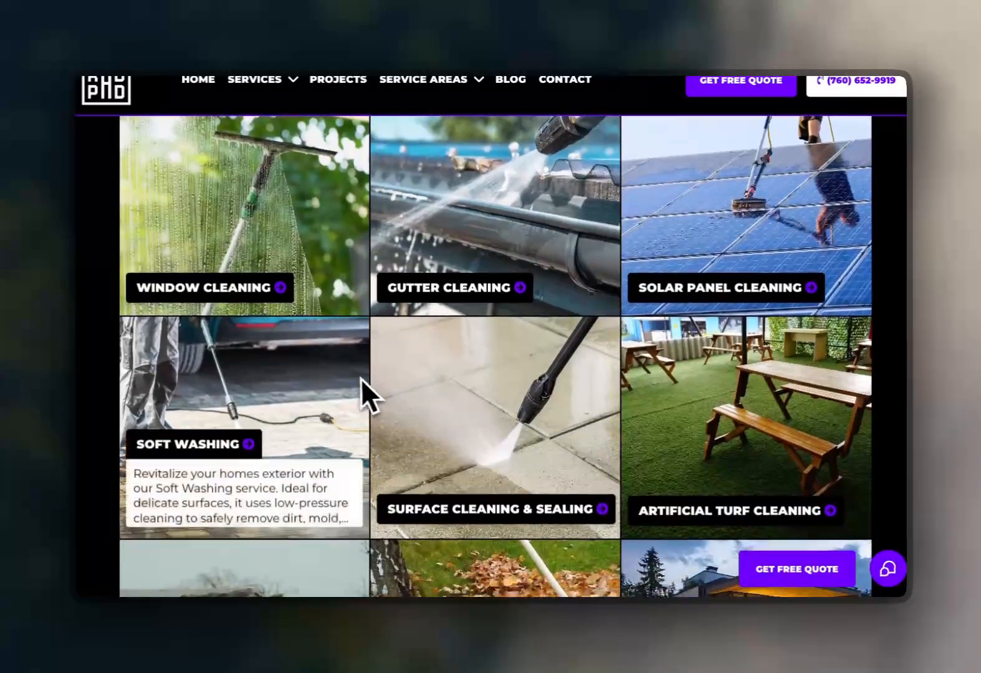
pyautogui.scroll(-3, 416, 405)
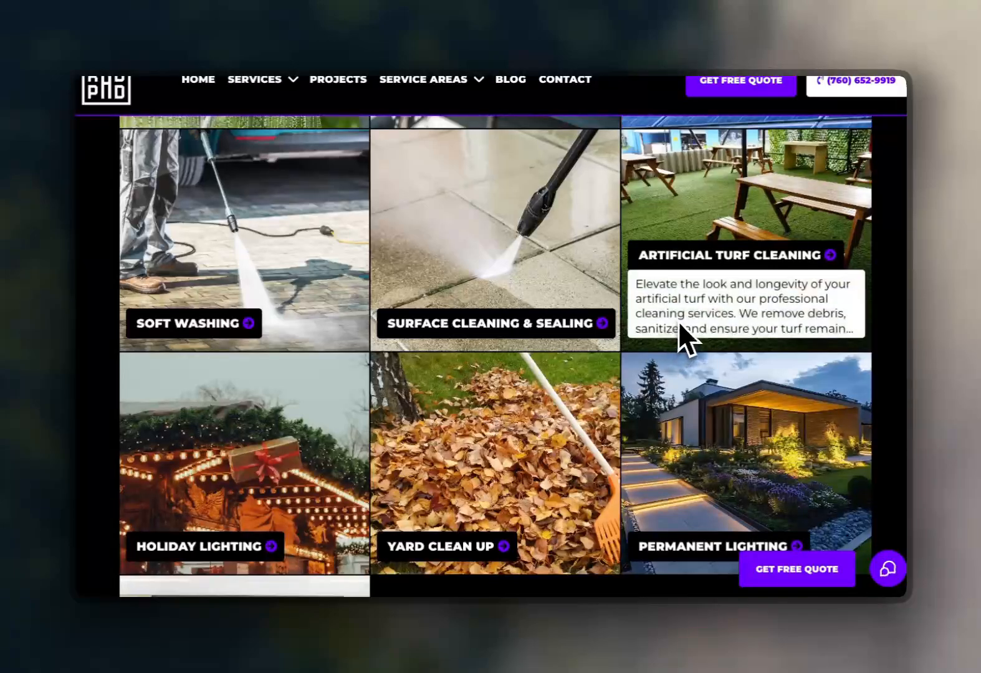
pyautogui.scroll(-3, 690, 290)
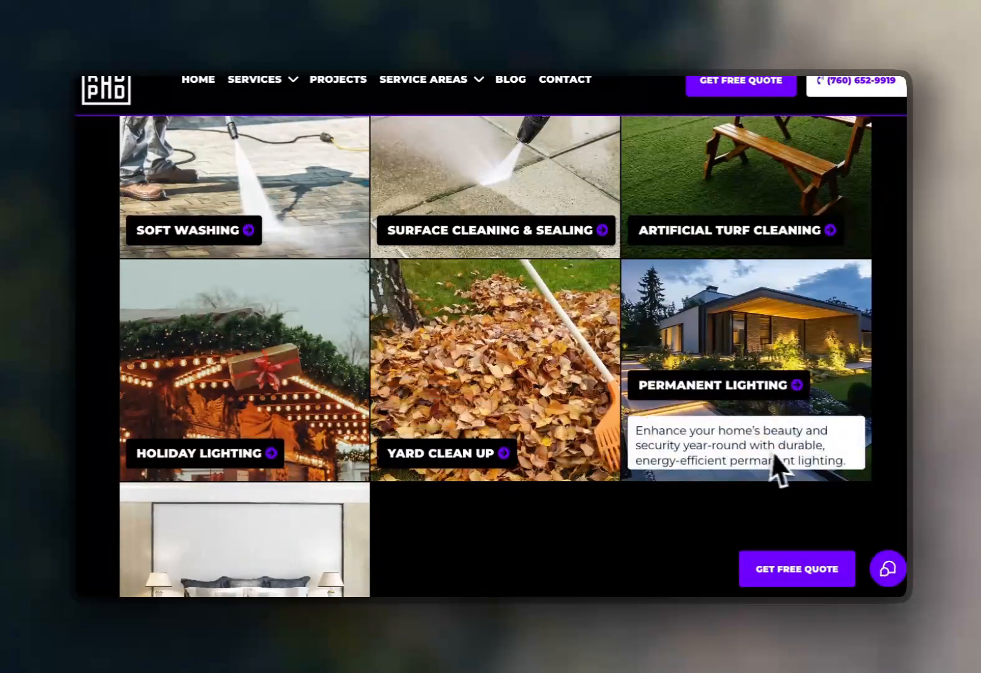
pyautogui.scroll(5, 652, 429)
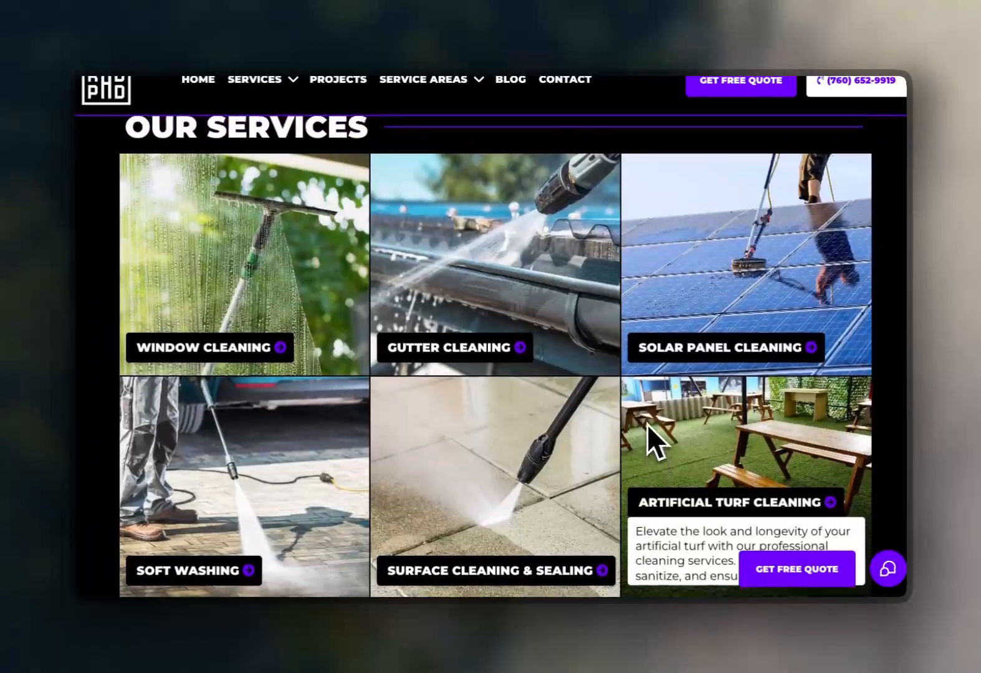
pyautogui.scroll(3, 639, 419)
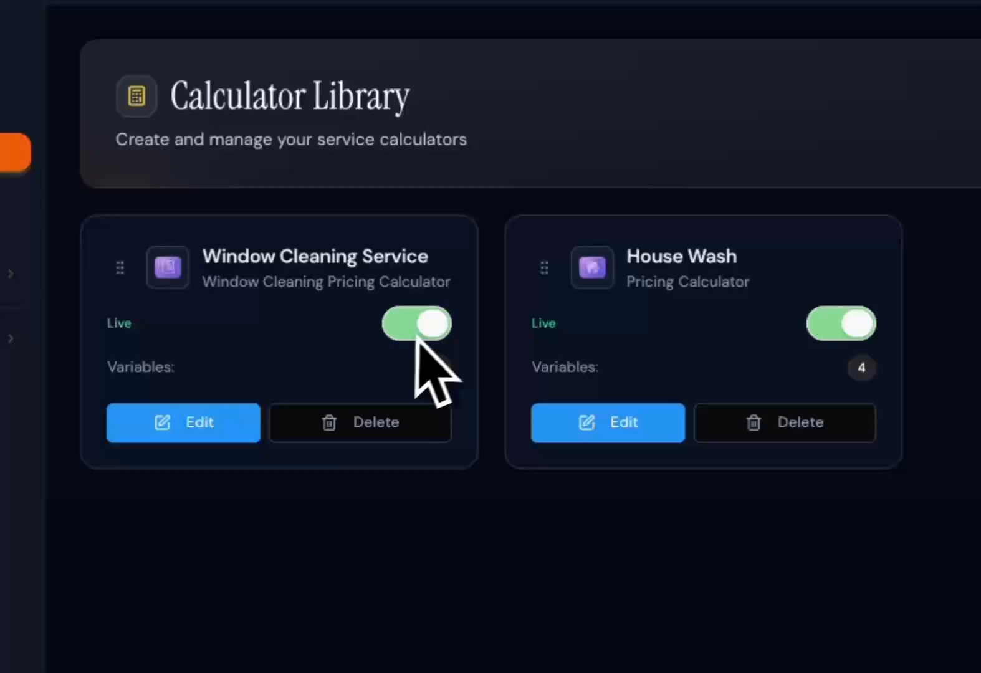
# Hide the Window Cleaning Service calculator and start a new calculator.
pyautogui.click(359, 355)
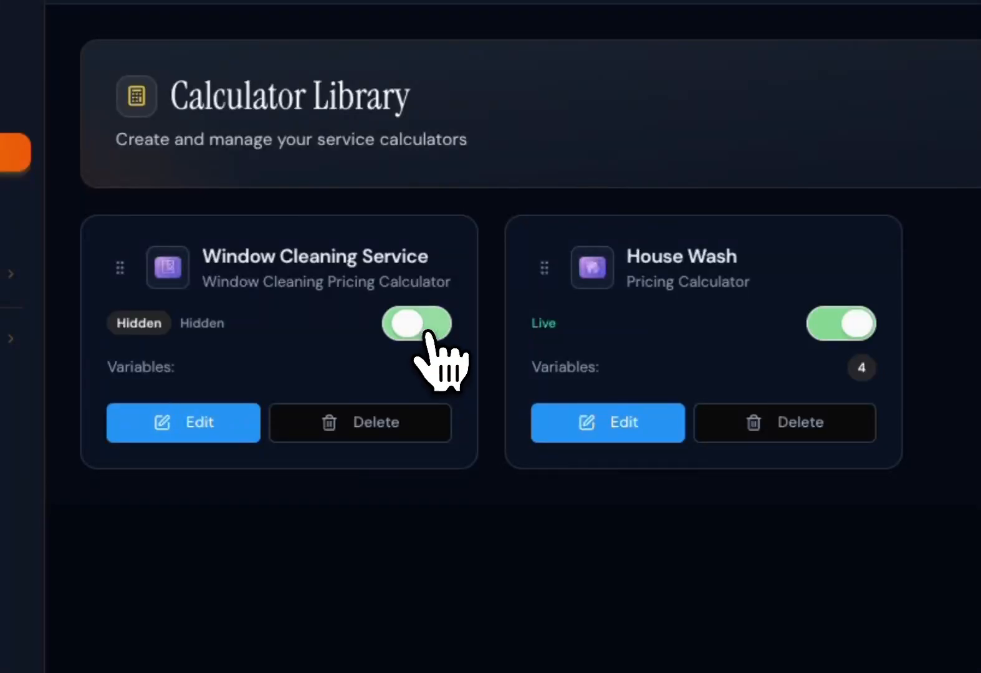
pyautogui.click(873, 143)
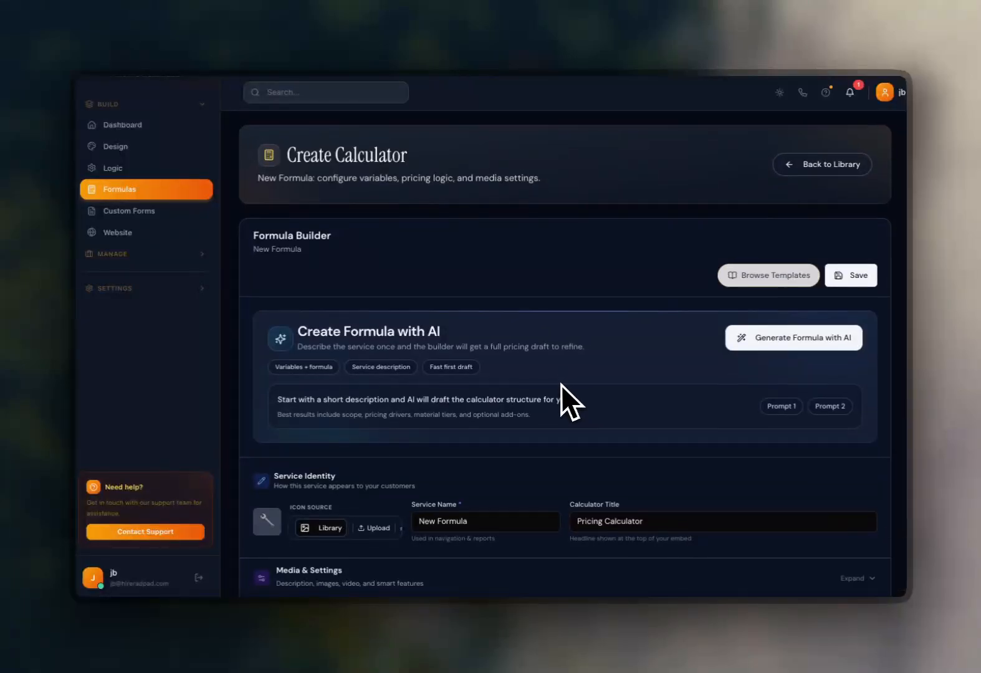
# Open the formula template library, clear the search and apply the Window Cleaning template.
pyautogui.scroll(-1, 563, 378)
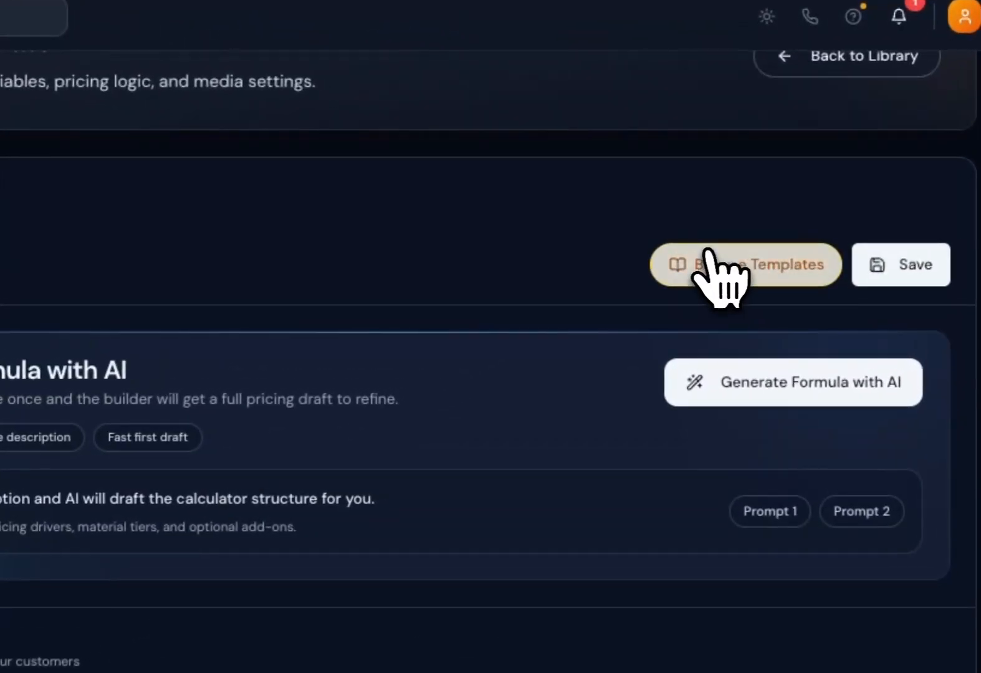
pyautogui.click(754, 246)
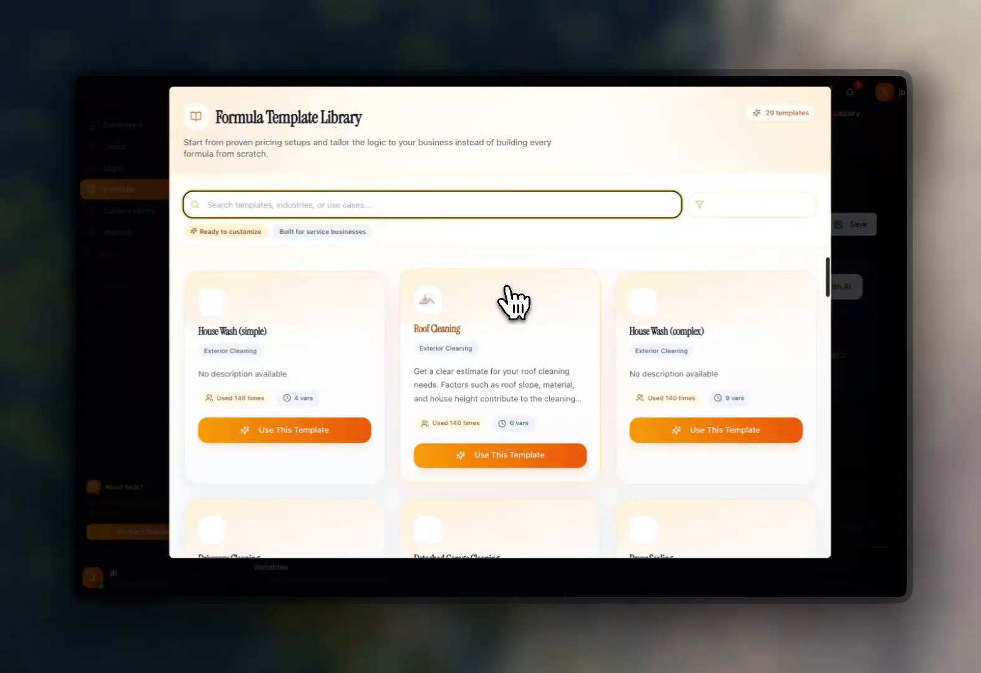
pyautogui.scroll(-5, 508, 303)
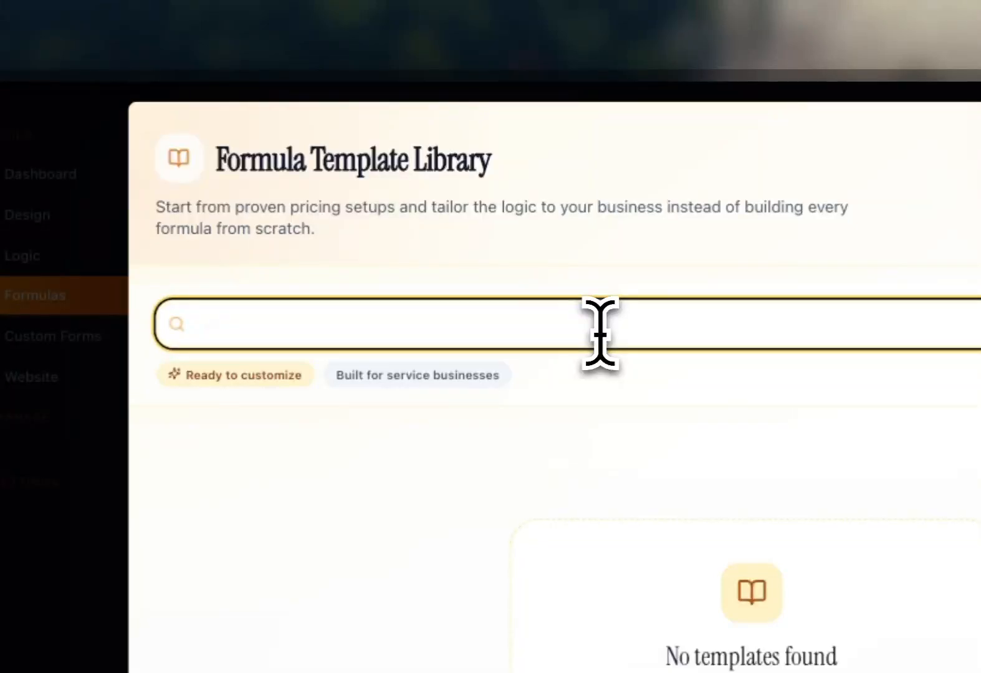
pyautogui.hotkey('ctrl', 'a')
pyautogui.press('BackSpace')
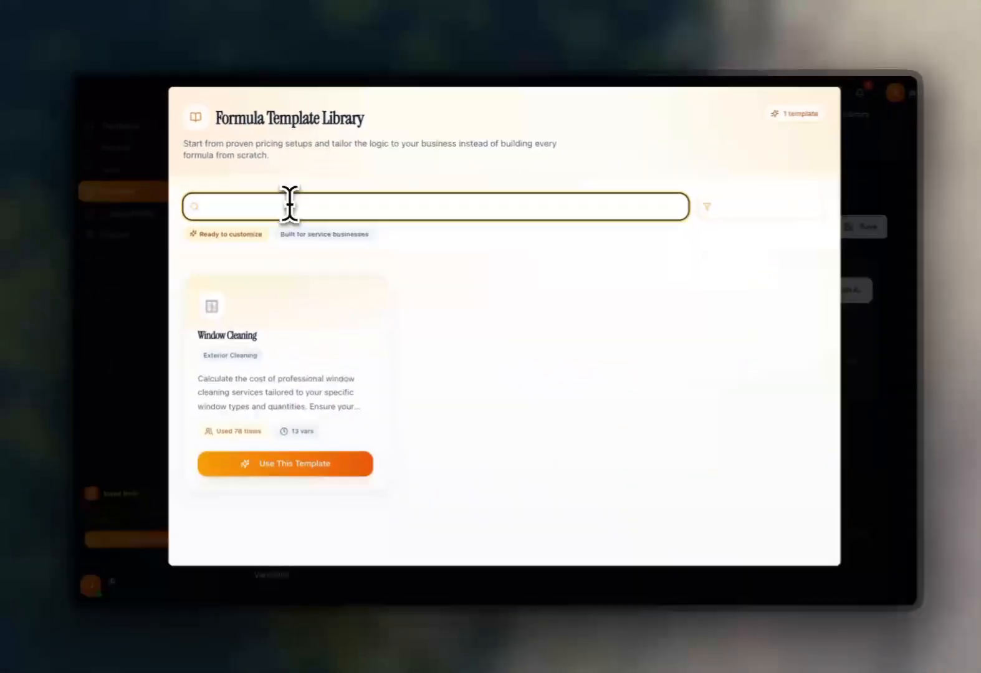
pyautogui.click(284, 463)
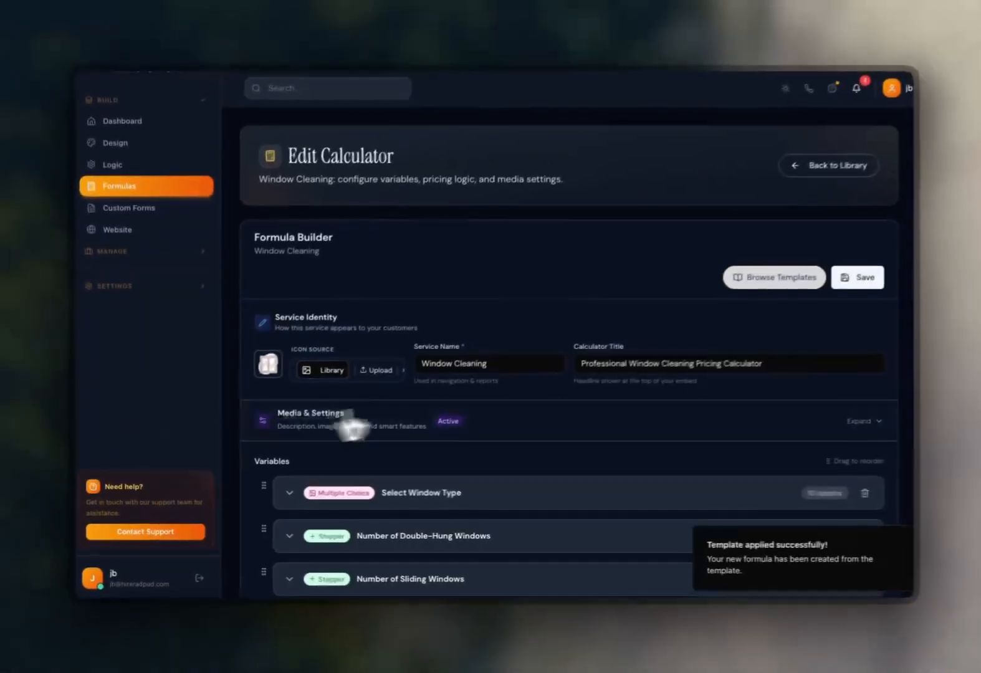
# Review the template's variables, pricing formula expression and minimum and maximum price guardrails.
pyautogui.scroll(-2, 446, 417)
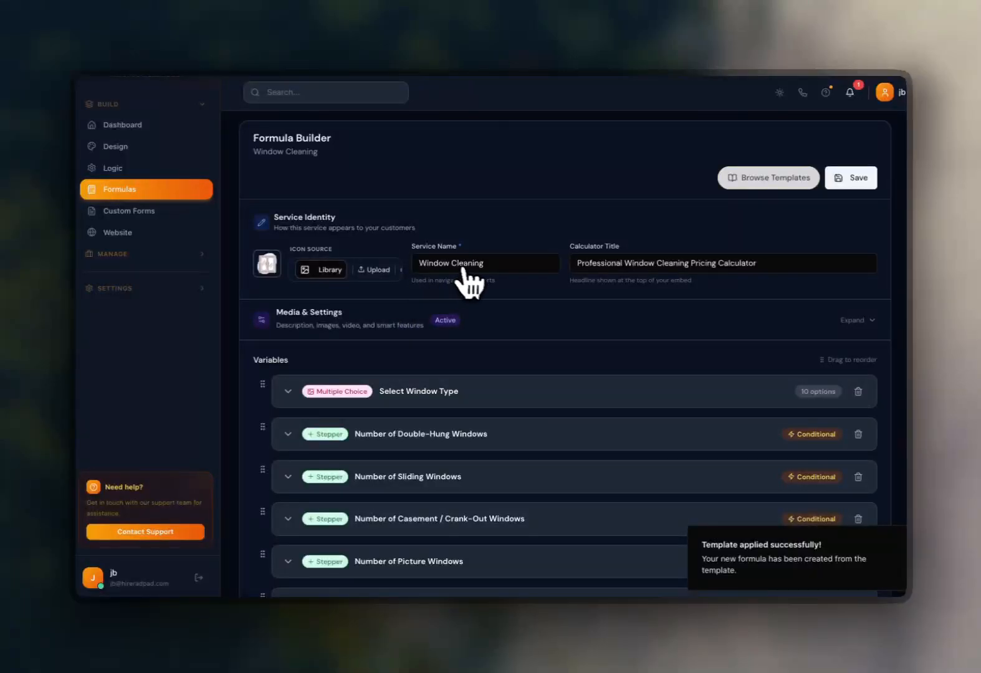
pyautogui.scroll(-15, 468, 284)
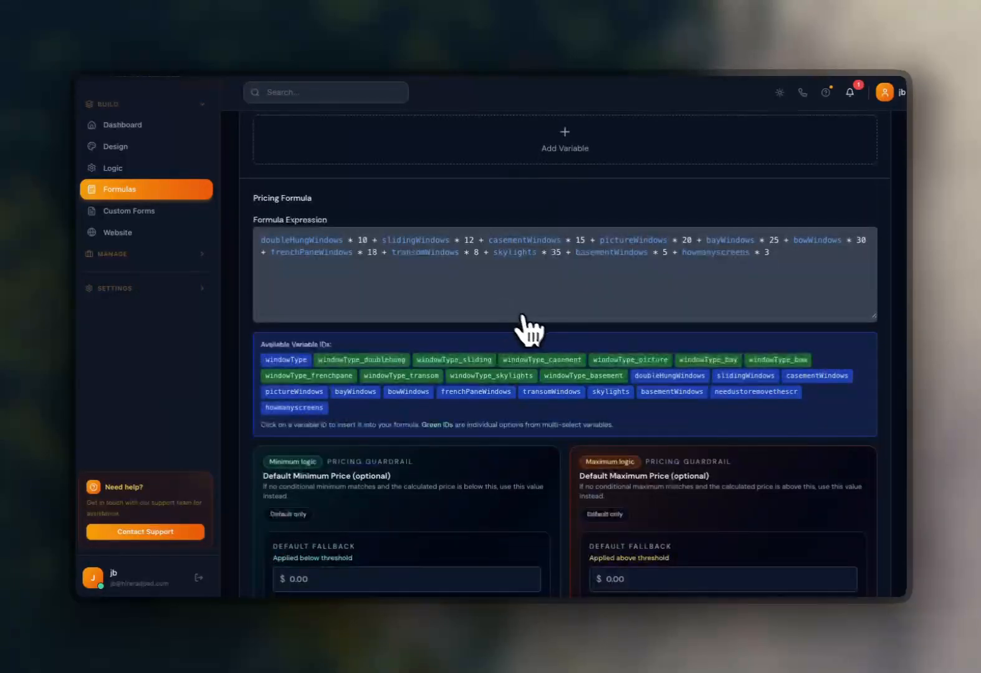
pyautogui.scroll(3, 530, 330)
pyautogui.scroll(-8, 564, 339)
pyautogui.scroll(5, 569, 344)
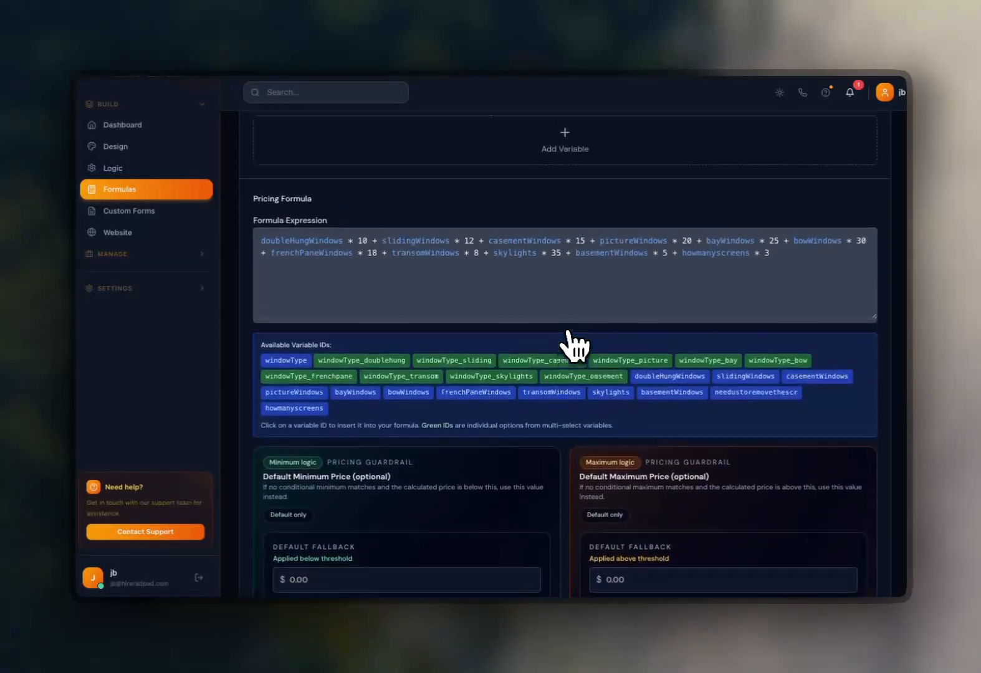
pyautogui.scroll(-5, 565, 346)
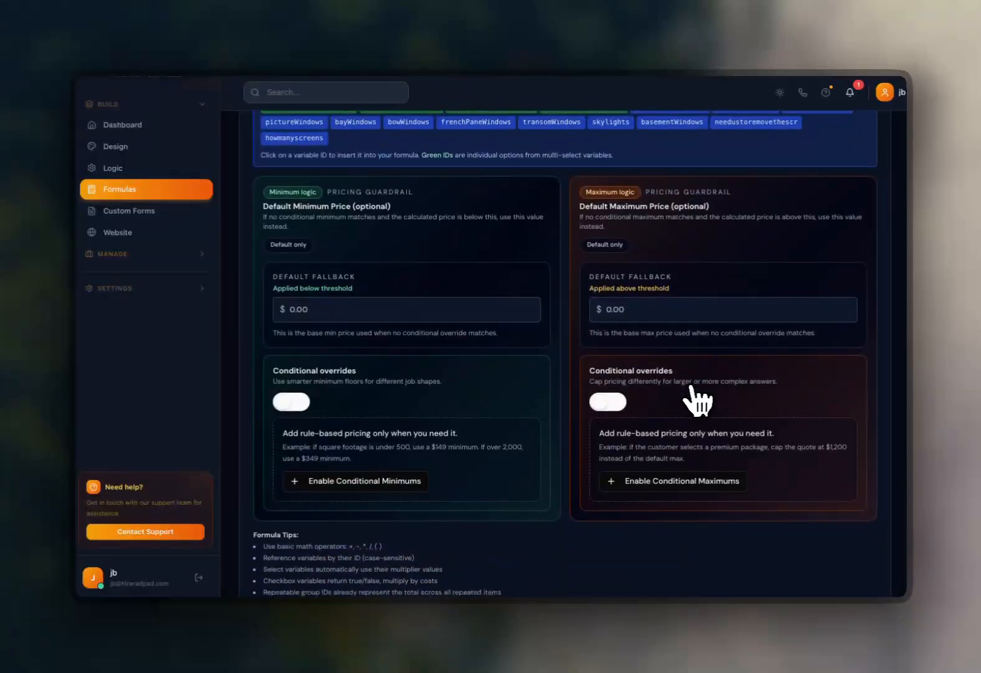
pyautogui.scroll(15, 717, 396)
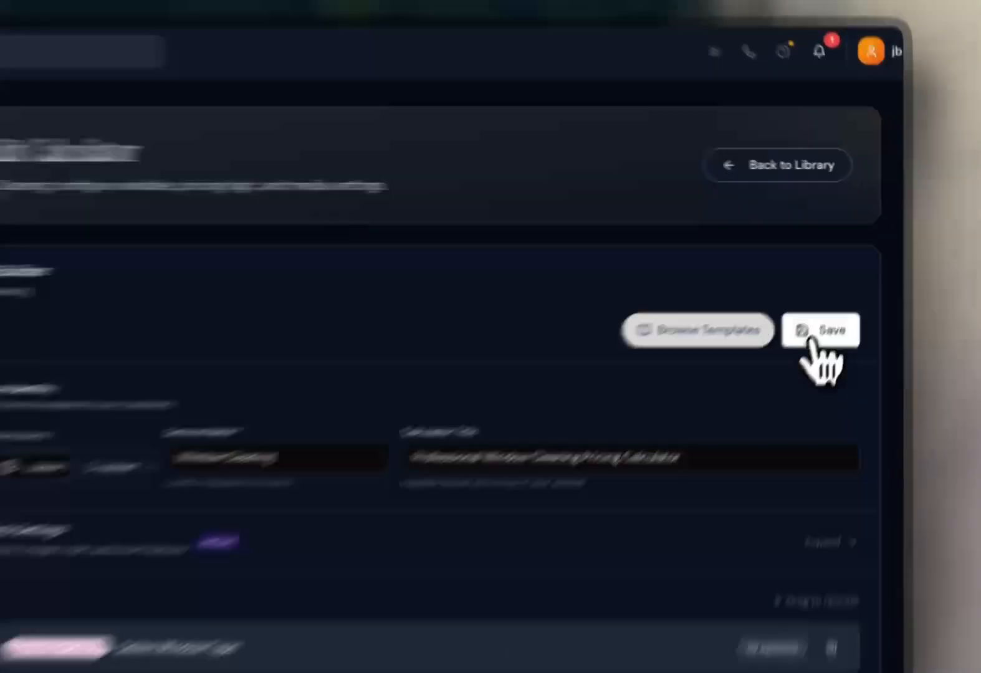
# Save the Window Cleaning calculator and return to the calculator library.
pyautogui.click(848, 278)
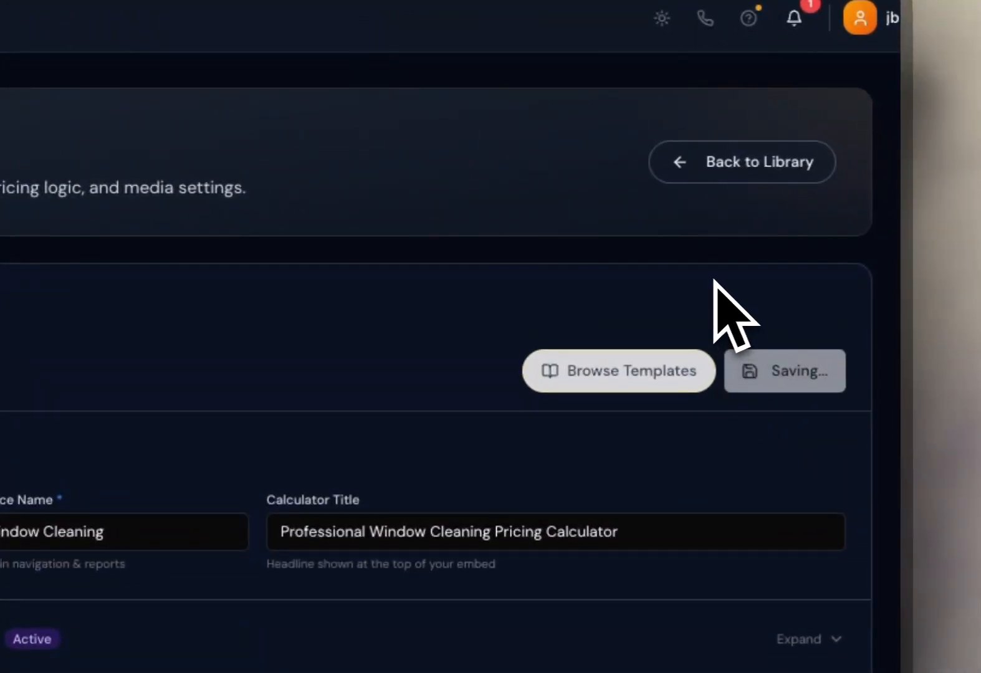
pyautogui.click(746, 183)
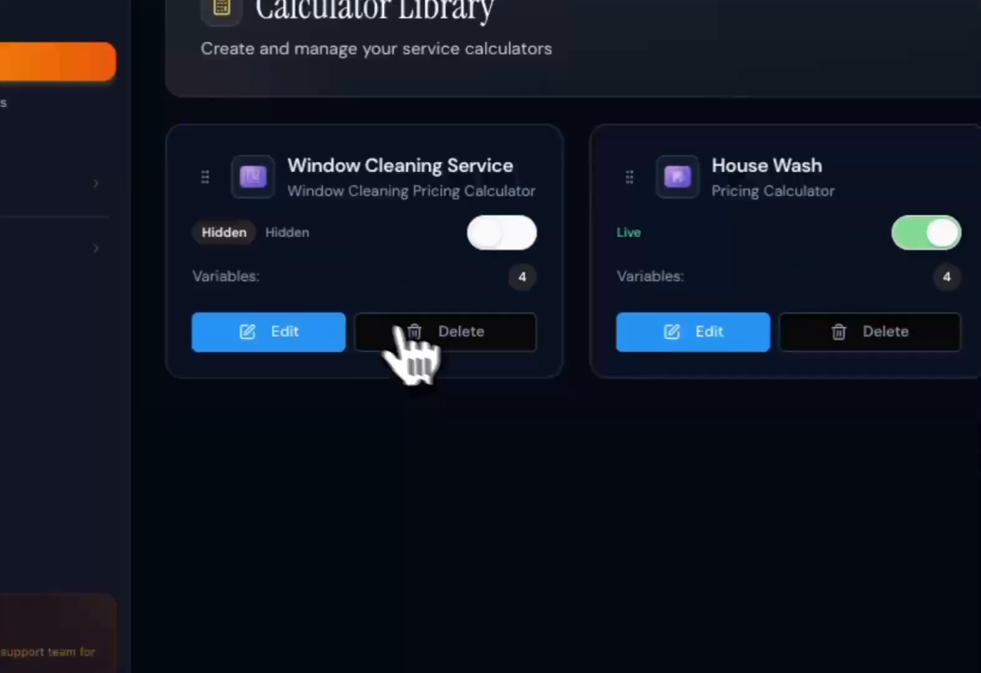
# Delete the old Window Cleaning Service calculator.
pyautogui.click(6, 471)
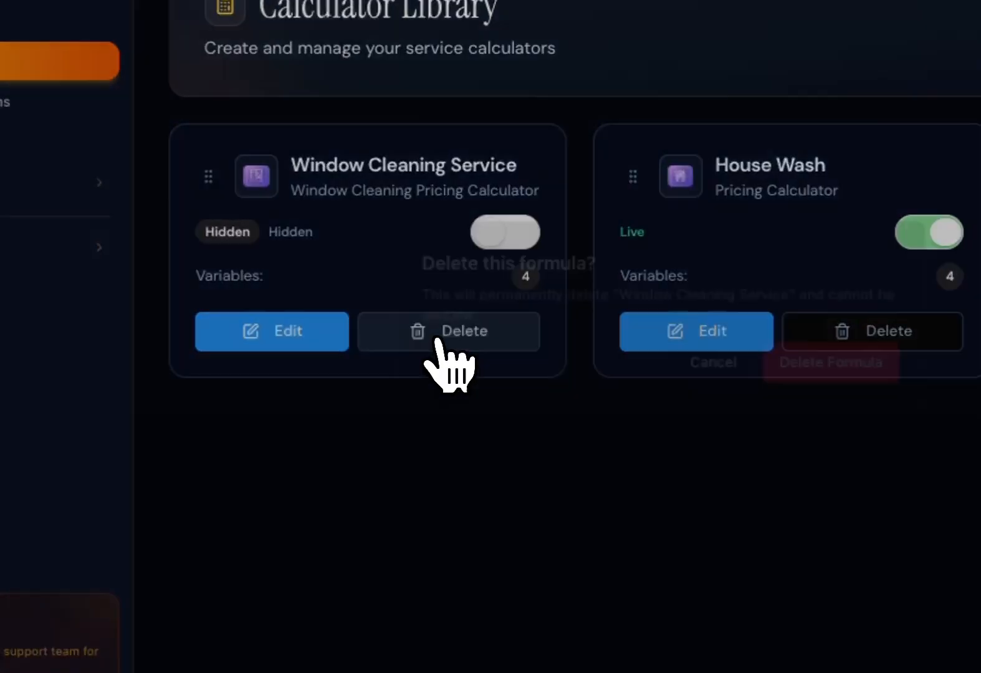
pyautogui.click(737, 336)
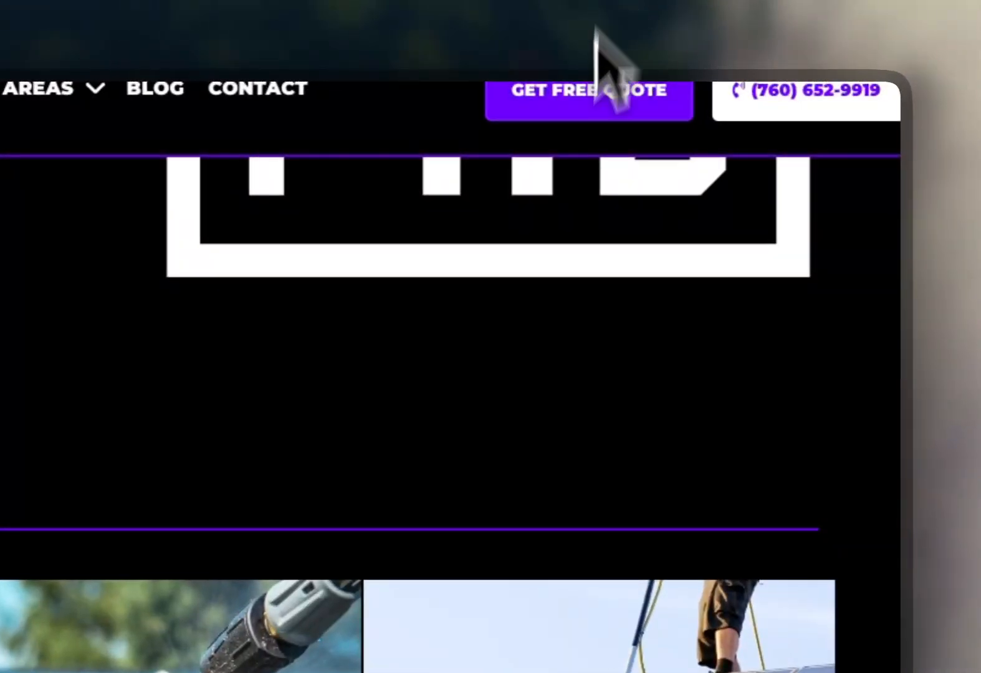
pyautogui.scroll(-1, 569, 346)
pyautogui.scroll(-1, 574, 362)
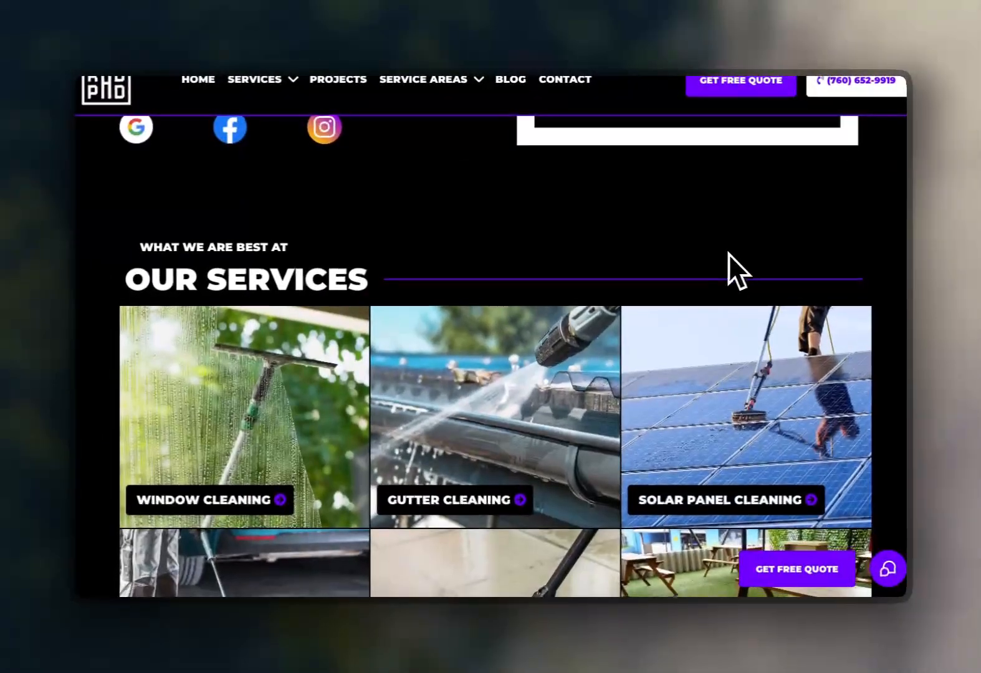
pyautogui.scroll(-2, 728, 254)
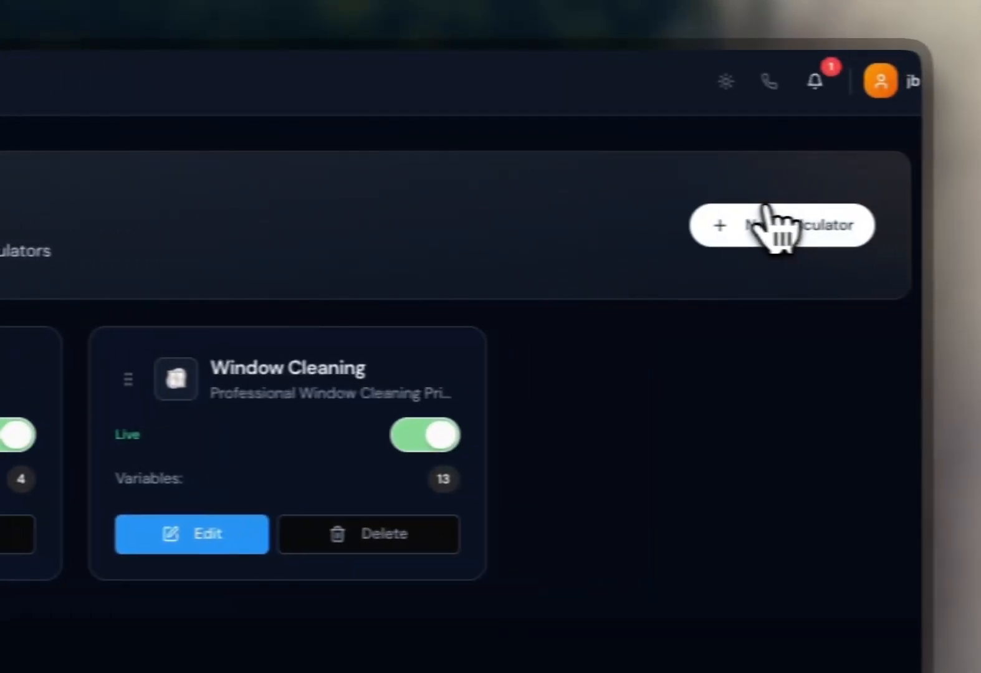
# Start a new calculator with AI and describe the service as "gutter cleaning: length of gutters, number of stories, do they have guards".
pyautogui.click(771, 225)
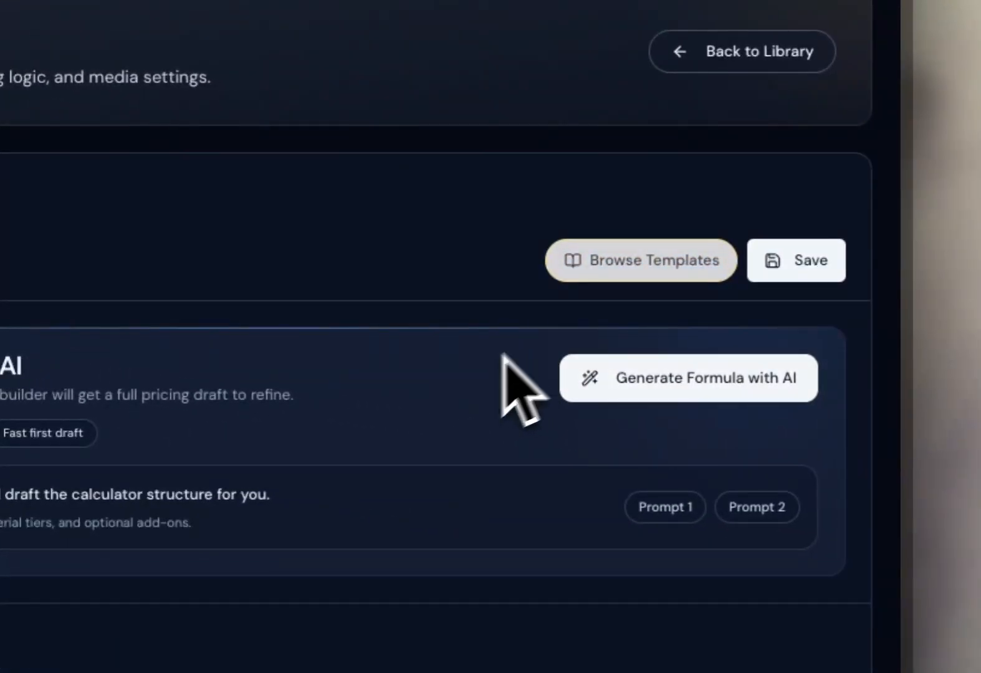
pyautogui.click(618, 376)
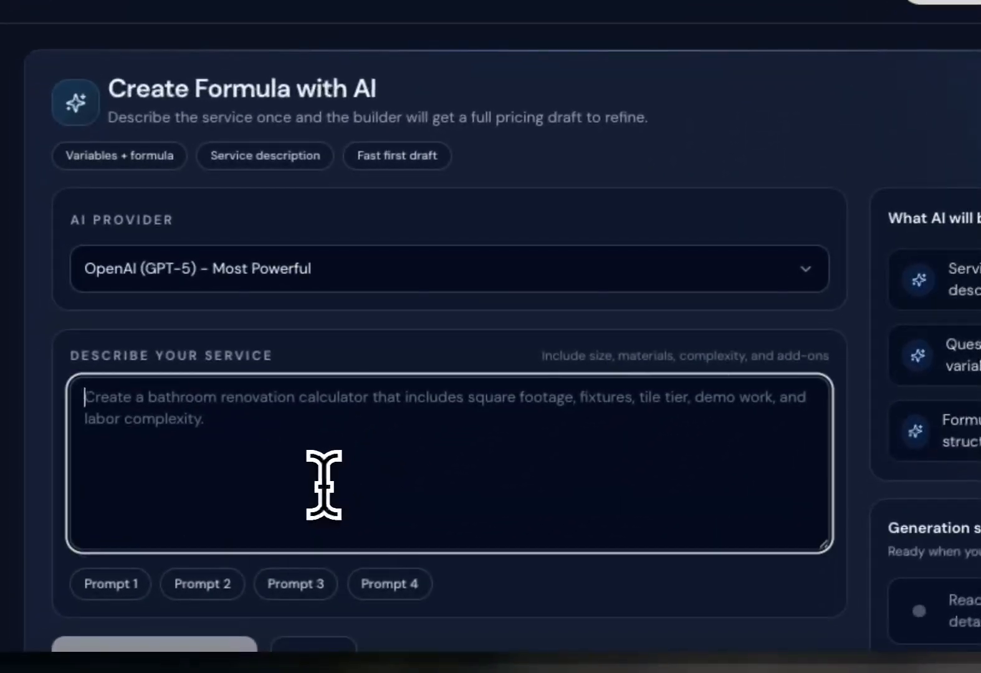
pyautogui.write('gutte')
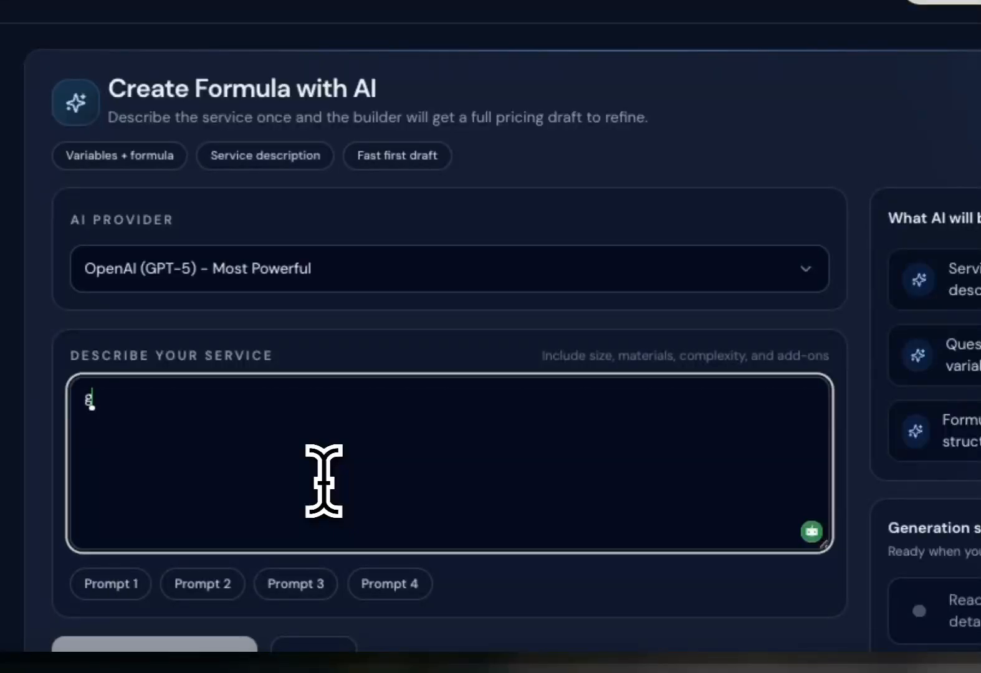
pyautogui.write('r cleaning: length of gutters, number of stories, do they have guards')
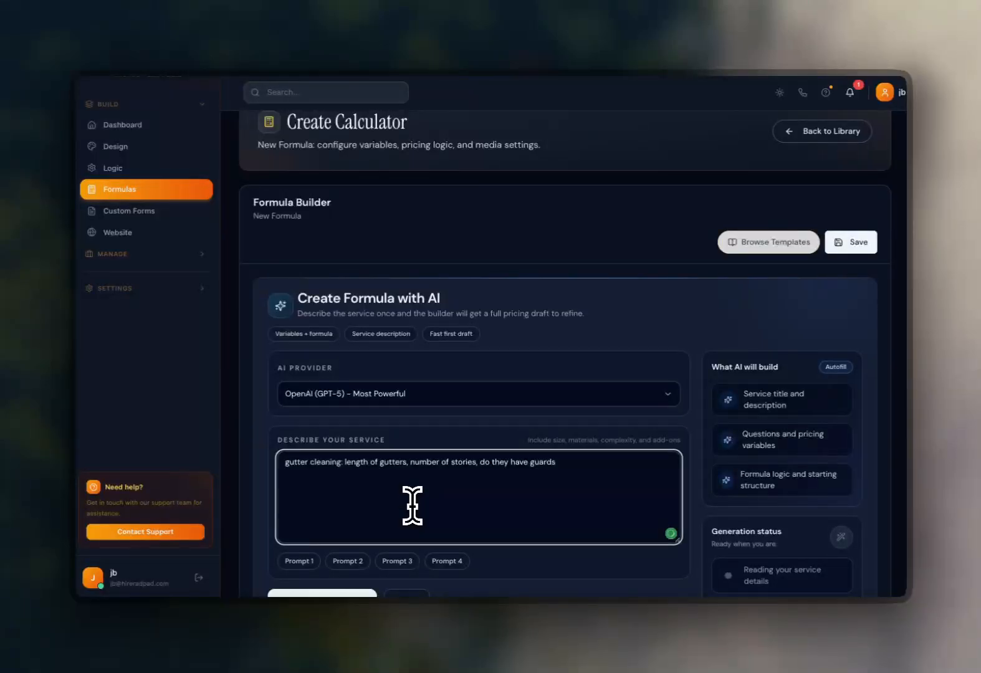
# Generate the formula with AI from the gutter cleaning description.
pyautogui.scroll(-5, 412, 505)
pyautogui.click(324, 358)
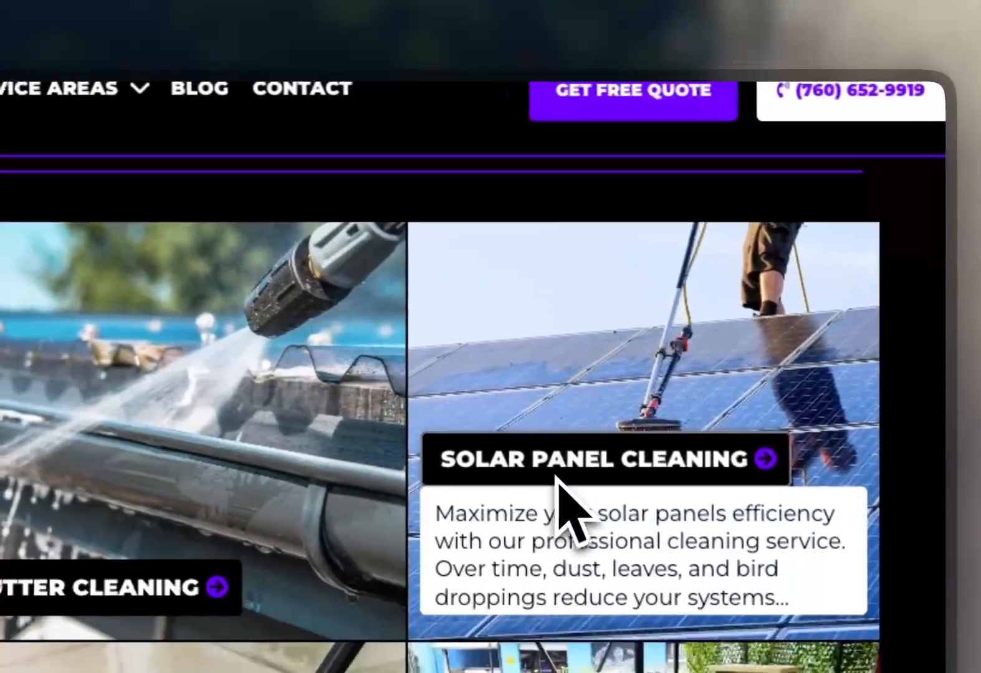
pyautogui.scroll(-1, 547, 508)
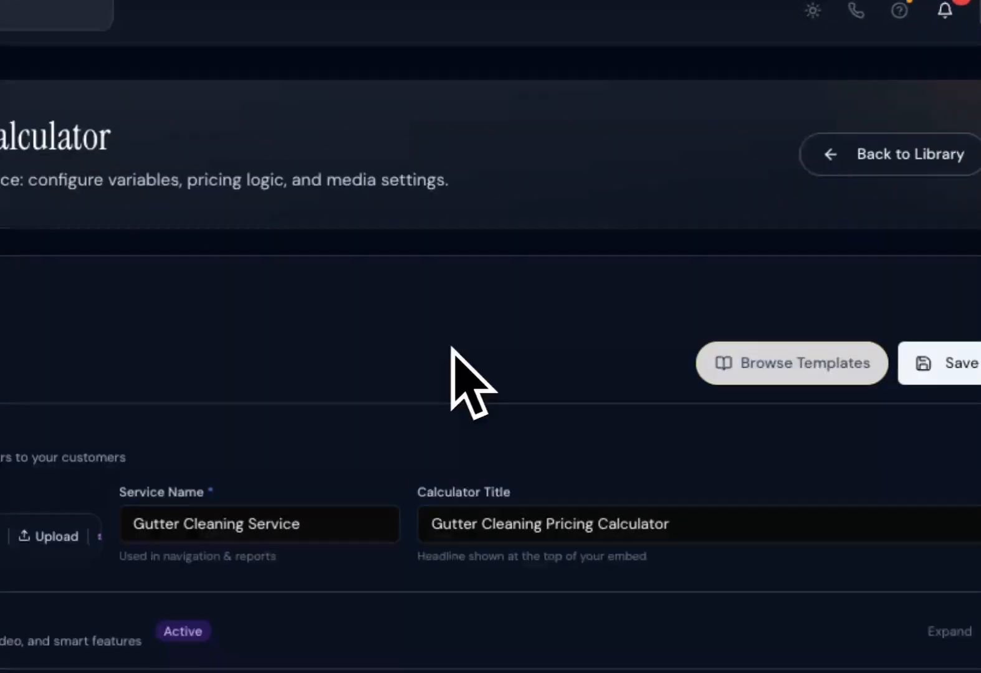
# Review the generated variables and pricing formula, and expand the Gutter Guards variable.
pyautogui.scroll(-2, 400, 430)
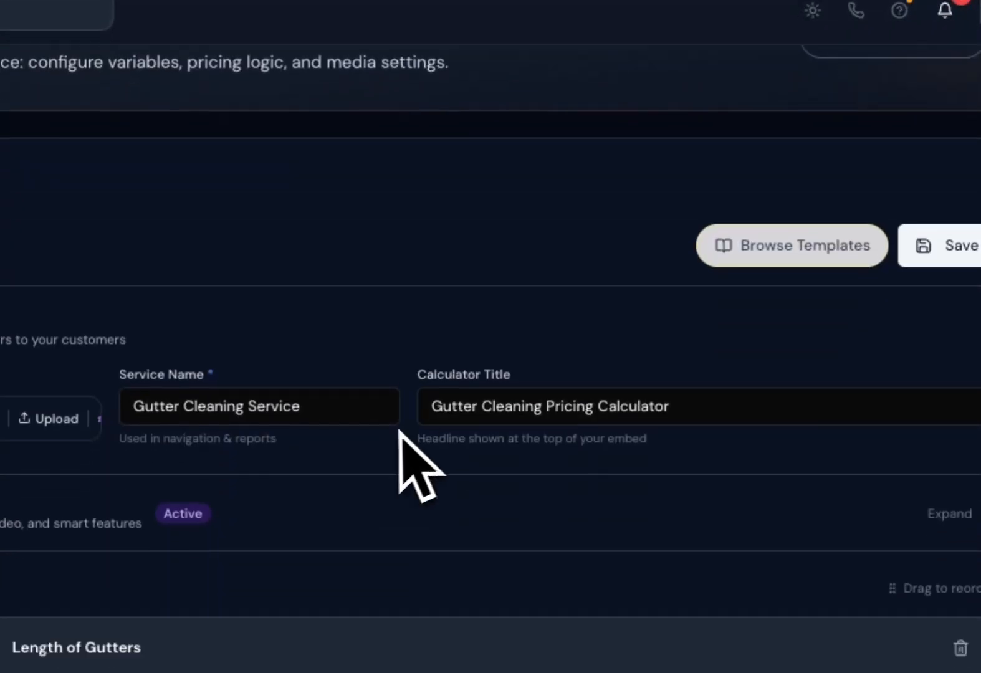
pyautogui.scroll(-2, 401, 427)
pyautogui.scroll(-2, 463, 403)
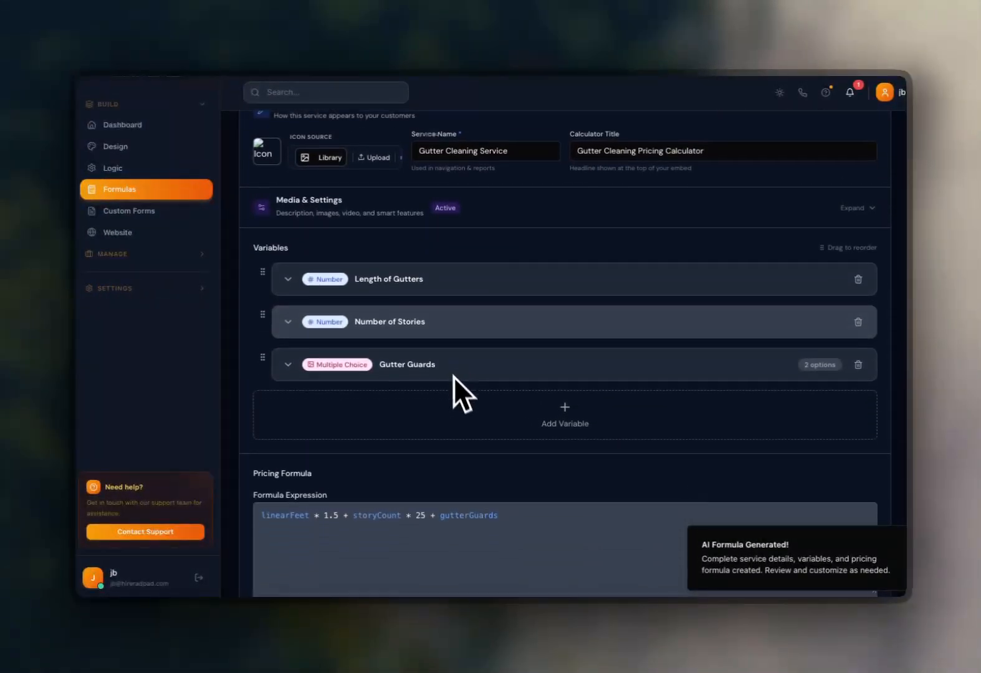
pyautogui.scroll(-2, 449, 360)
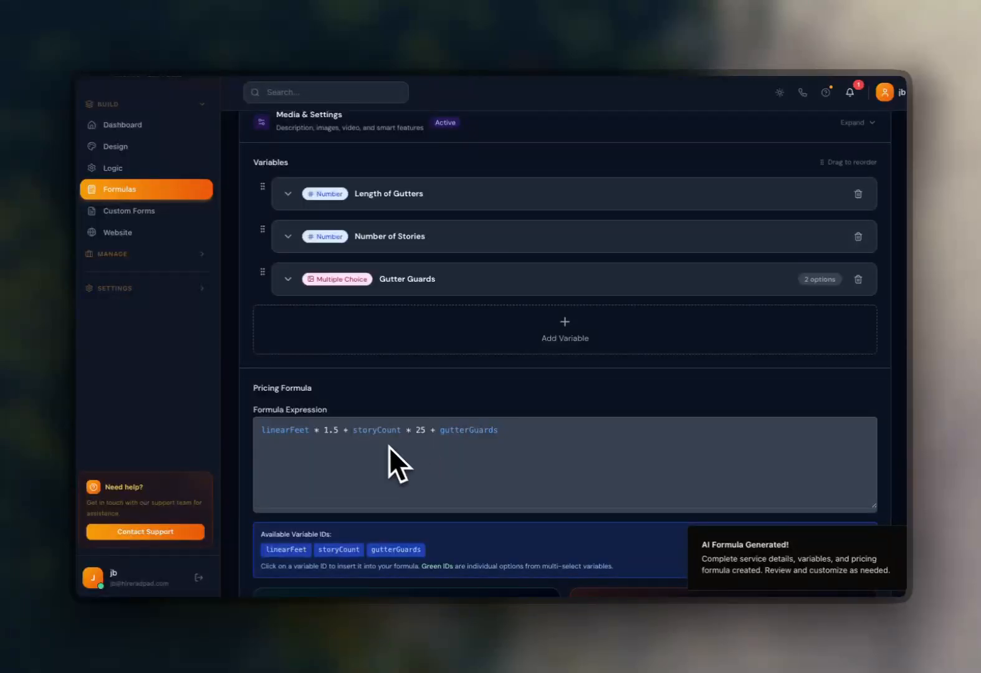
pyautogui.scroll(-5, 430, 461)
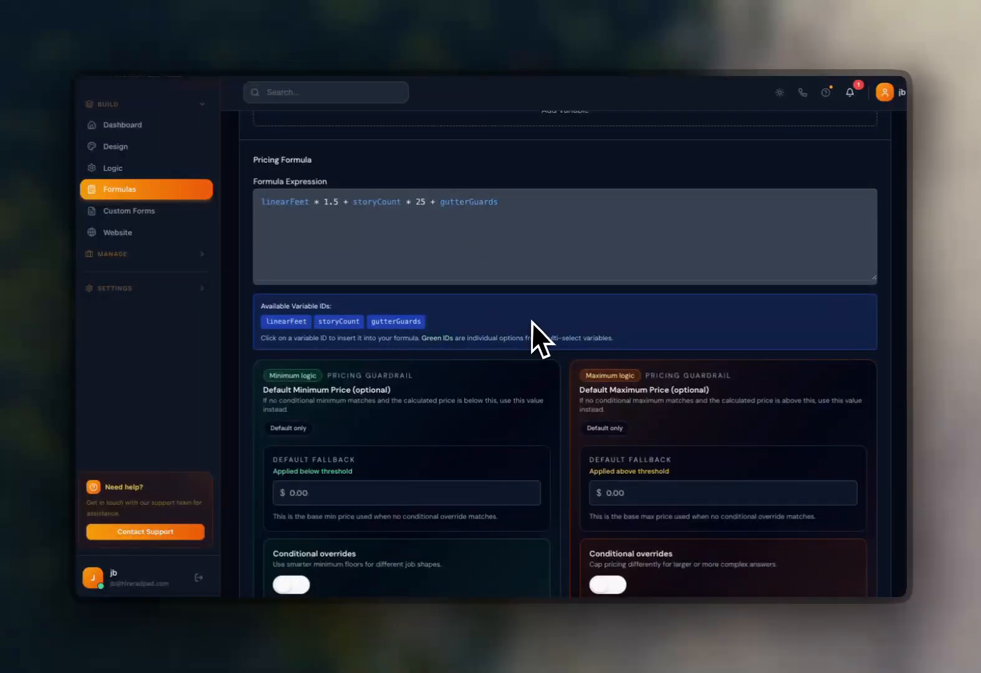
pyautogui.scroll(3, 532, 321)
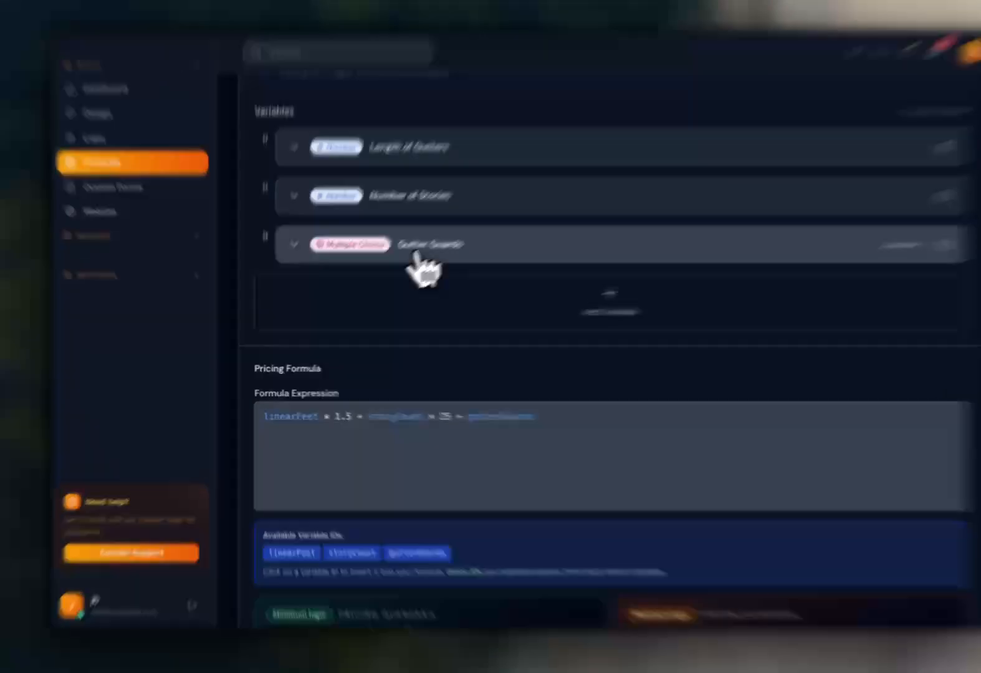
pyautogui.click(408, 257)
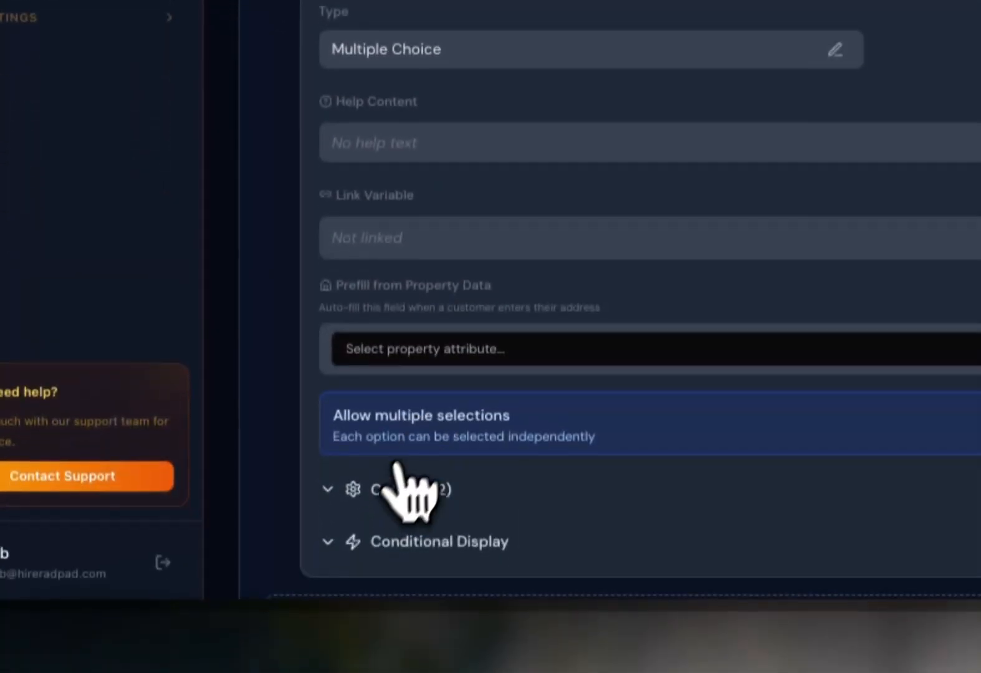
# Collapse the Gutter Guards variable and save the gutter cleaning calculator.
pyautogui.click(397, 483)
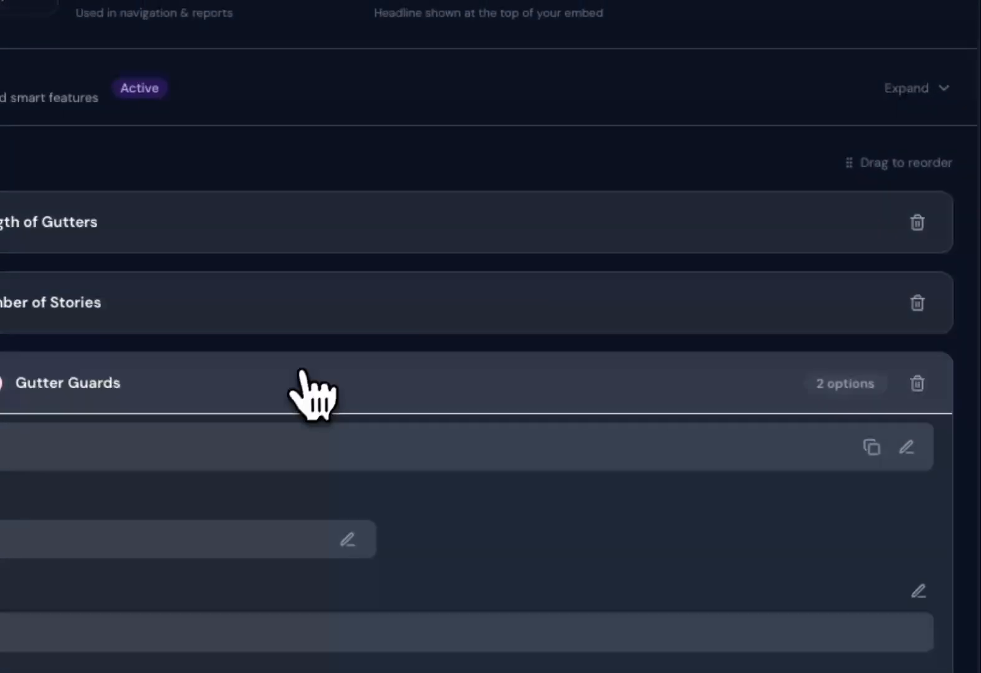
pyautogui.click(308, 374)
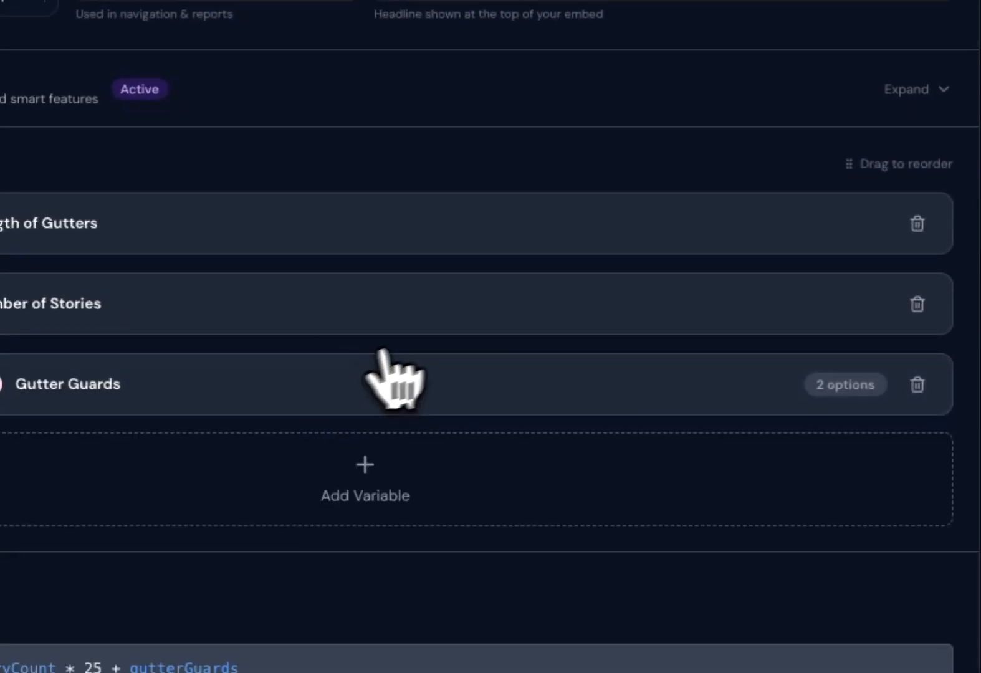
pyautogui.scroll(5, 383, 351)
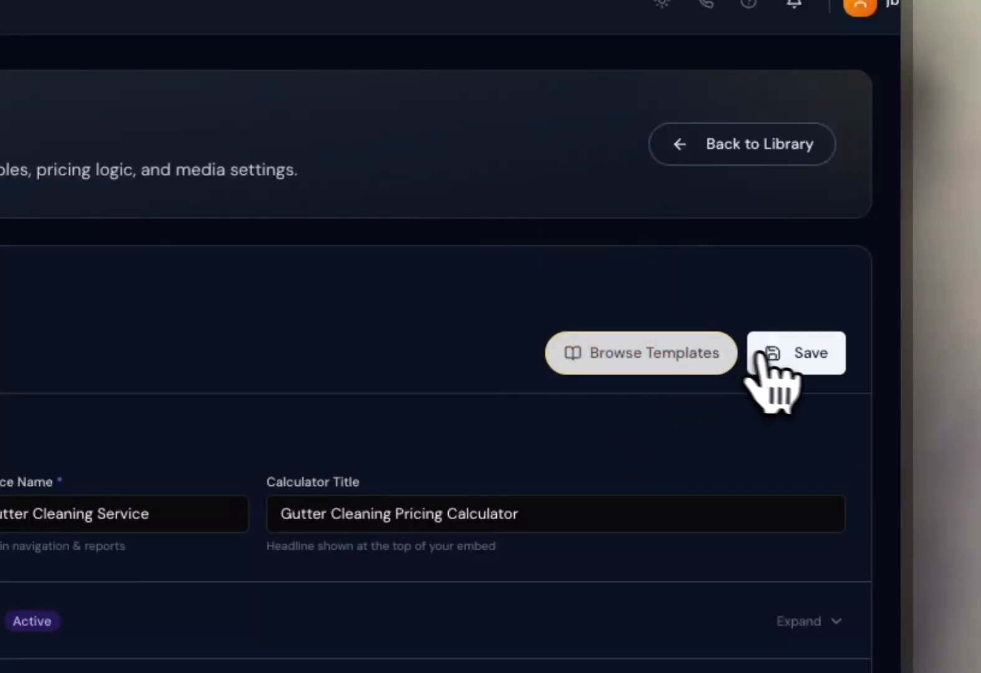
pyautogui.click(783, 367)
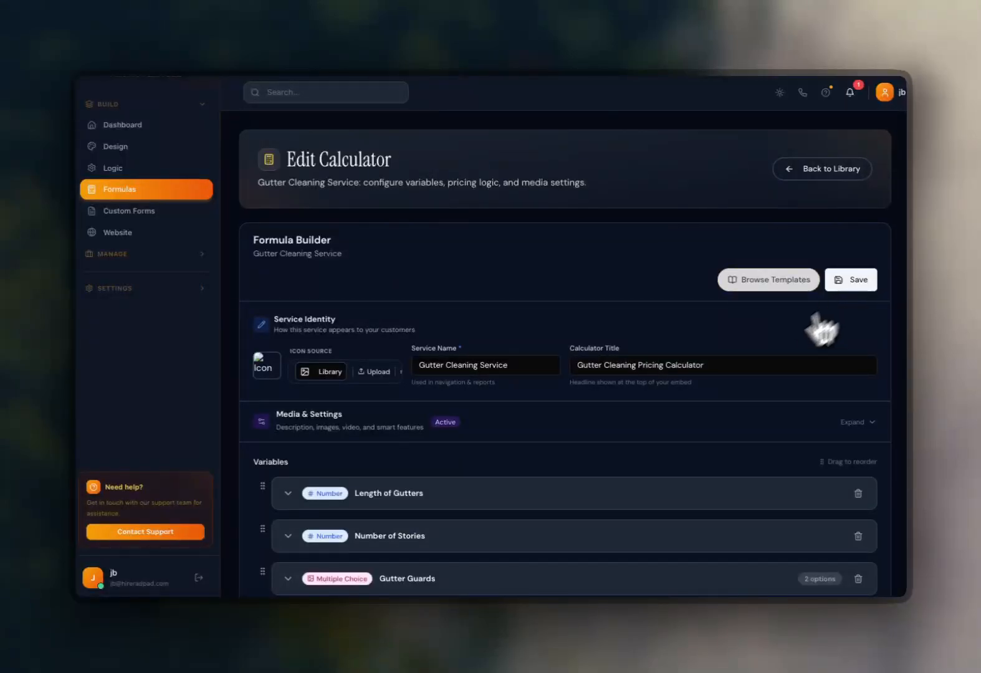
# Change the Number of Stories variable's type from Number to Dropdown.
pyautogui.scroll(-4, 548, 388)
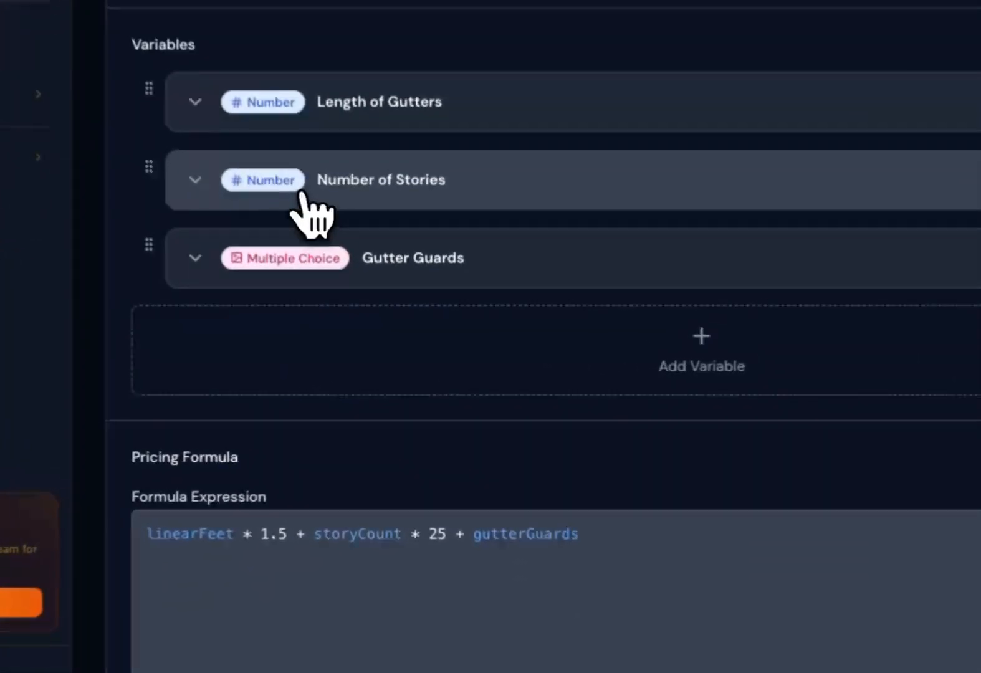
pyautogui.click(346, 304)
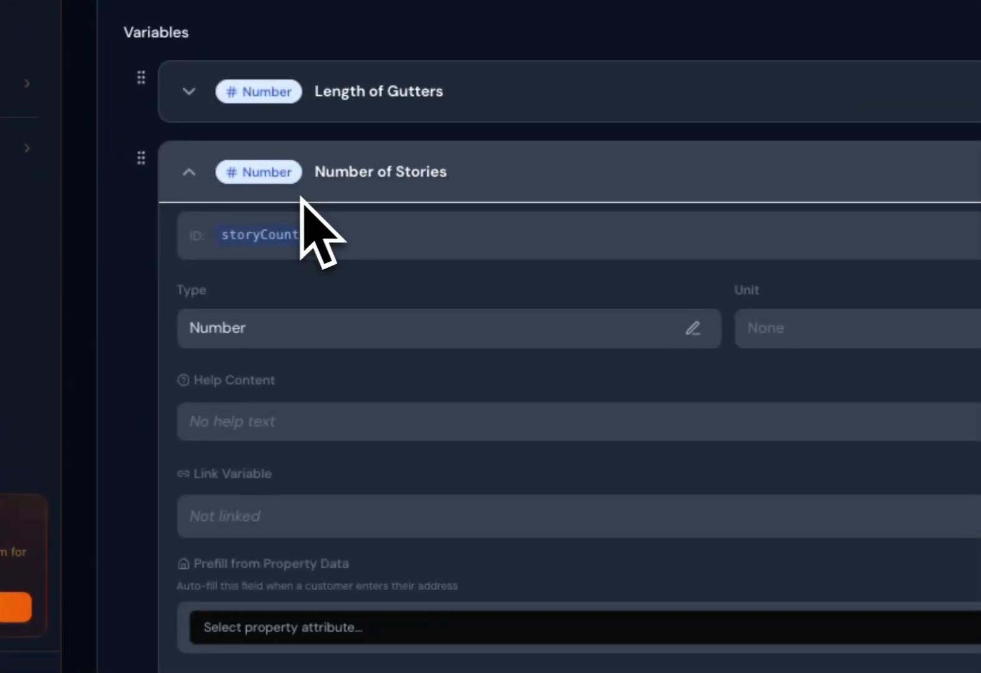
pyautogui.scroll(-2, 328, 259)
pyautogui.click(691, 251)
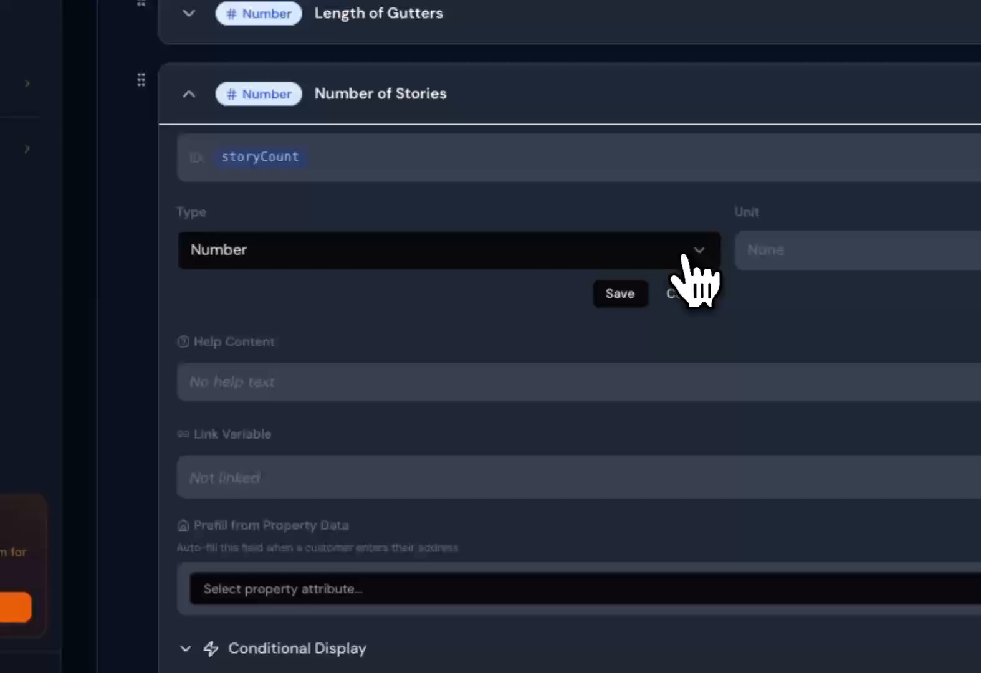
pyautogui.click(461, 263)
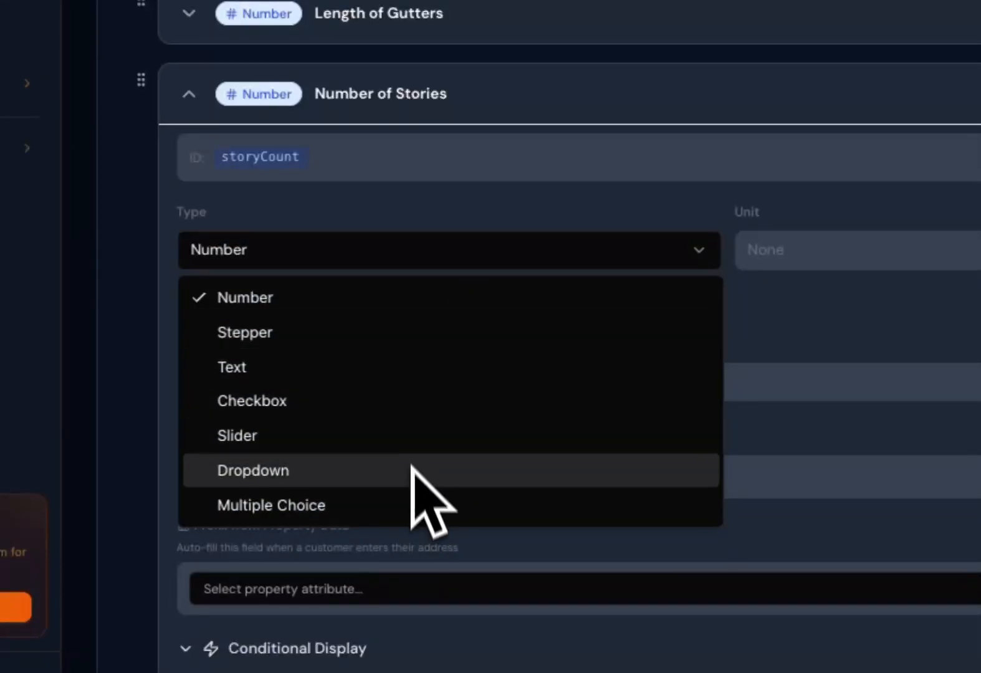
pyautogui.click(411, 471)
pyautogui.click(620, 294)
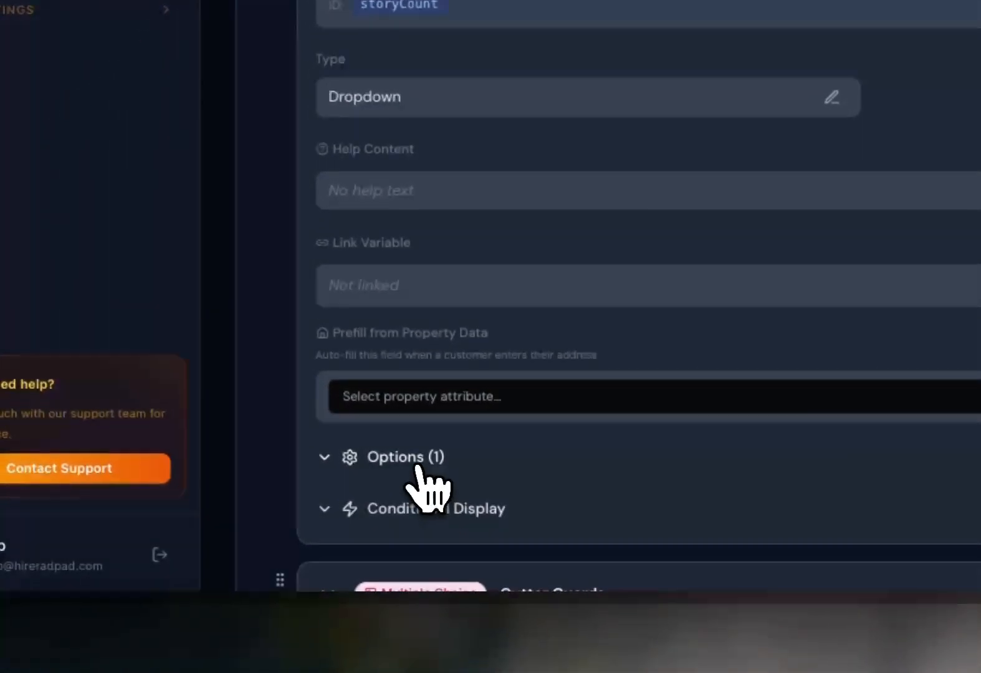
# Expand the Number of Stories options and rename the first option to Single Story.
pyautogui.click(297, 602)
pyautogui.scroll(-3, 502, 358)
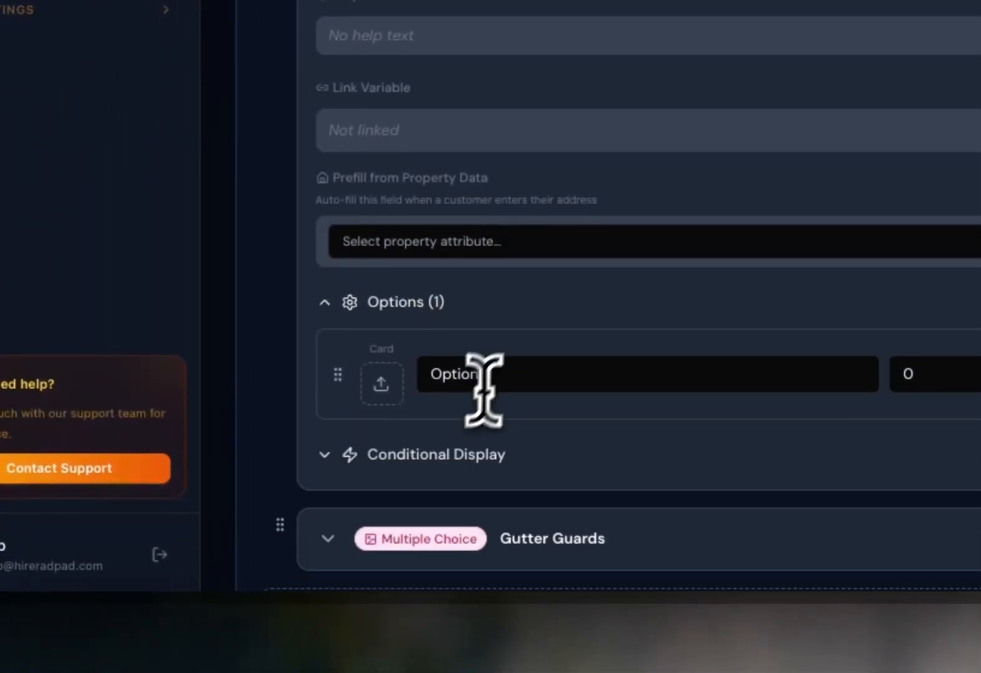
pyautogui.doubleClick(502, 316)
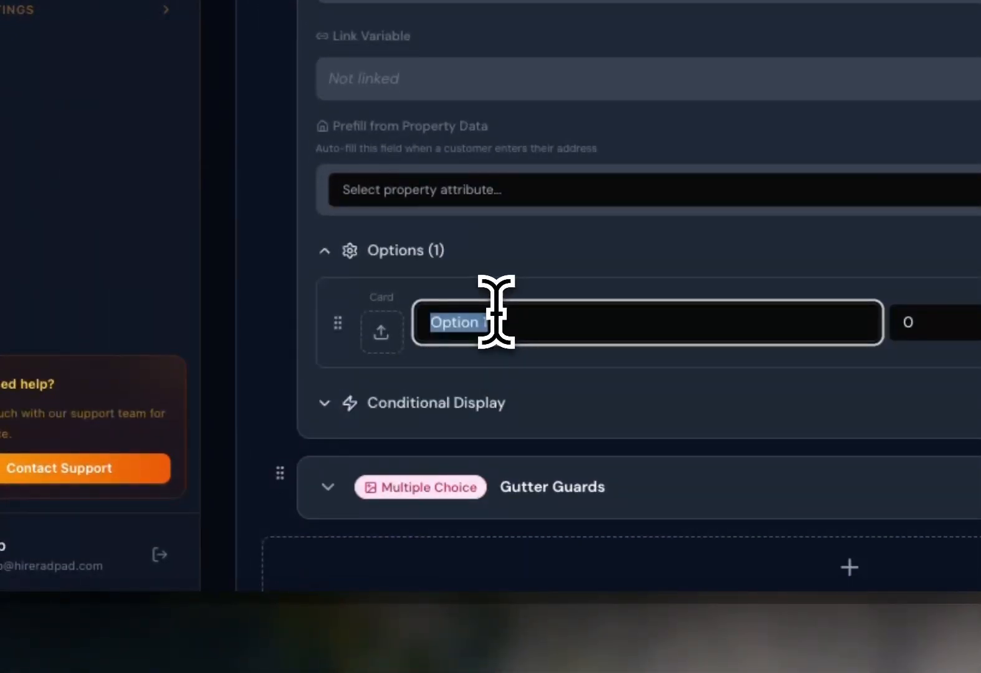
pyautogui.write('Single Story')
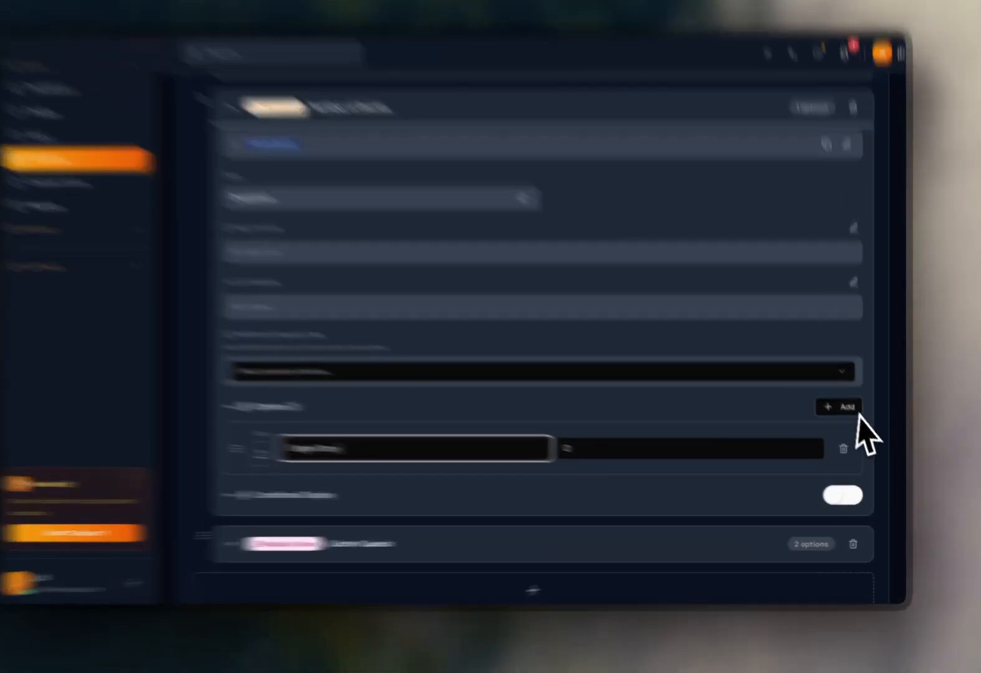
# Add two more story options named Two Stories and Three Stories.
pyautogui.click(845, 416)
pyautogui.click(845, 416)
pyautogui.click(406, 507)
pyautogui.hotkey('ctrl', 'a')
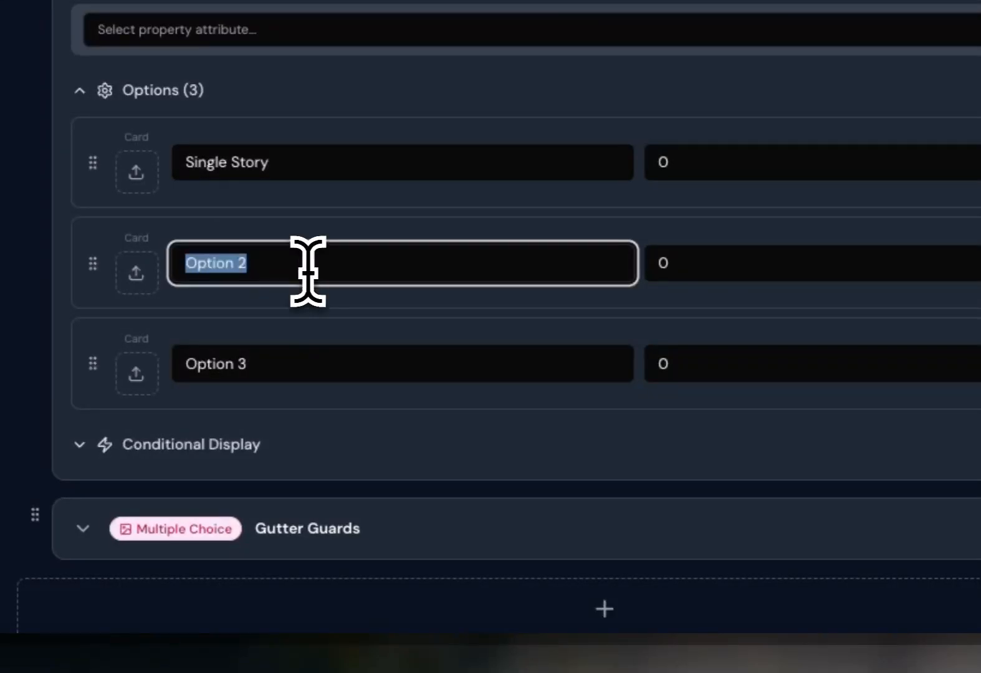
pyautogui.write('Two ')
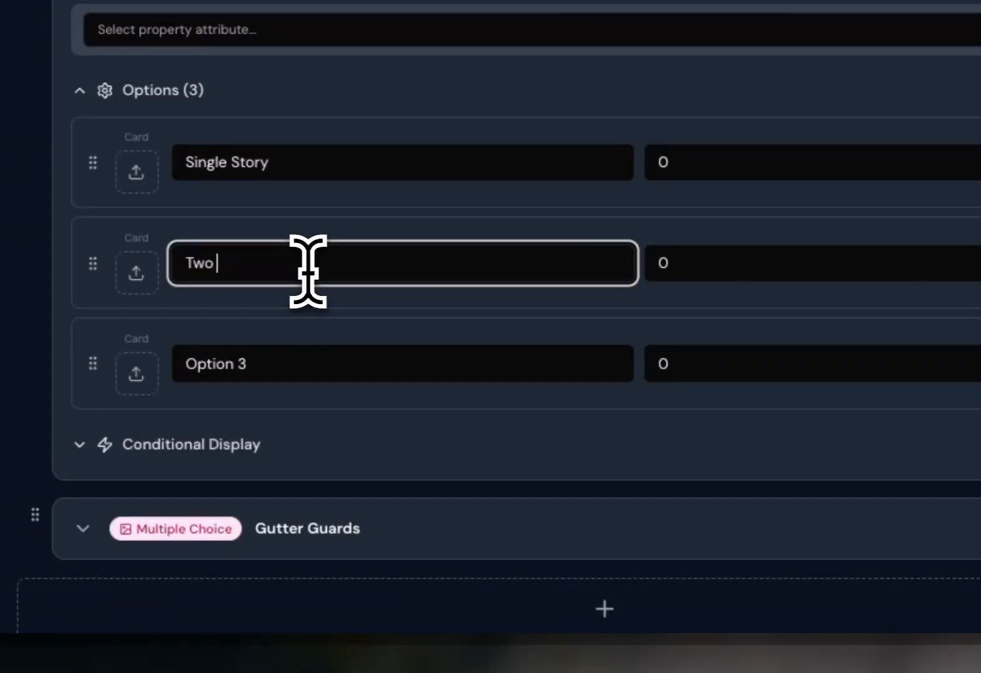
pyautogui.write('Sotry')
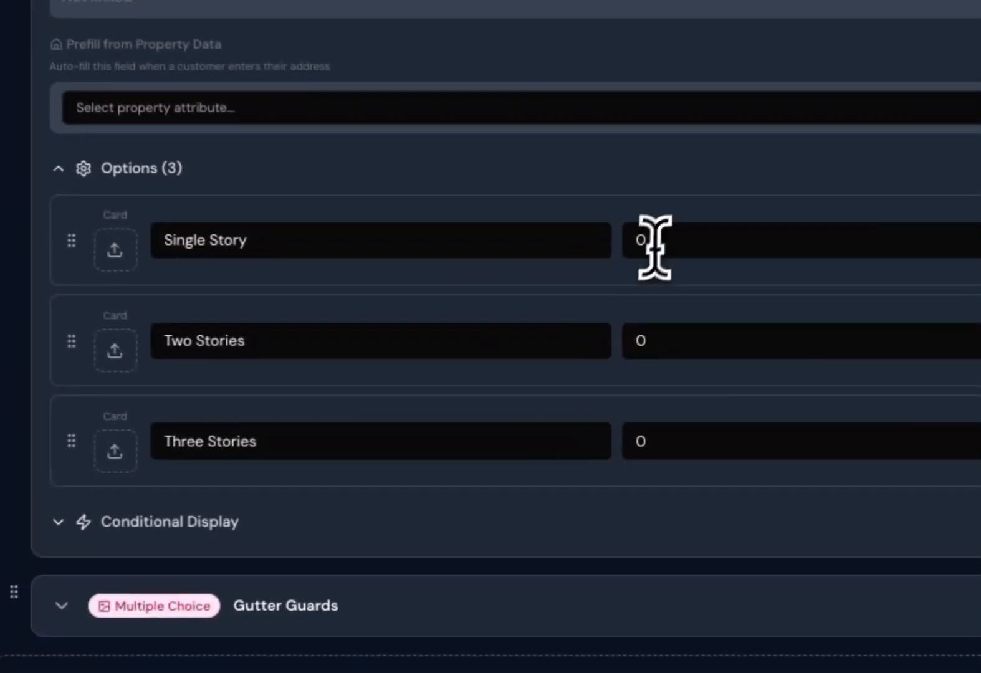
# Set the story option values to 1, 2 and 3 and save the calculator.
pyautogui.click(597, 347)
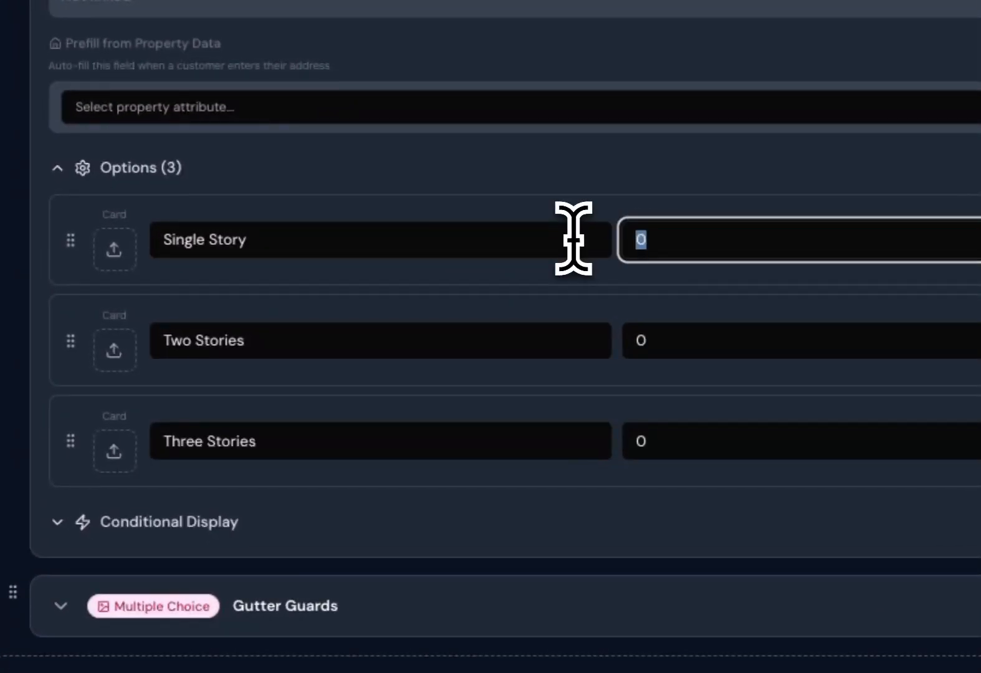
pyautogui.click(680, 340)
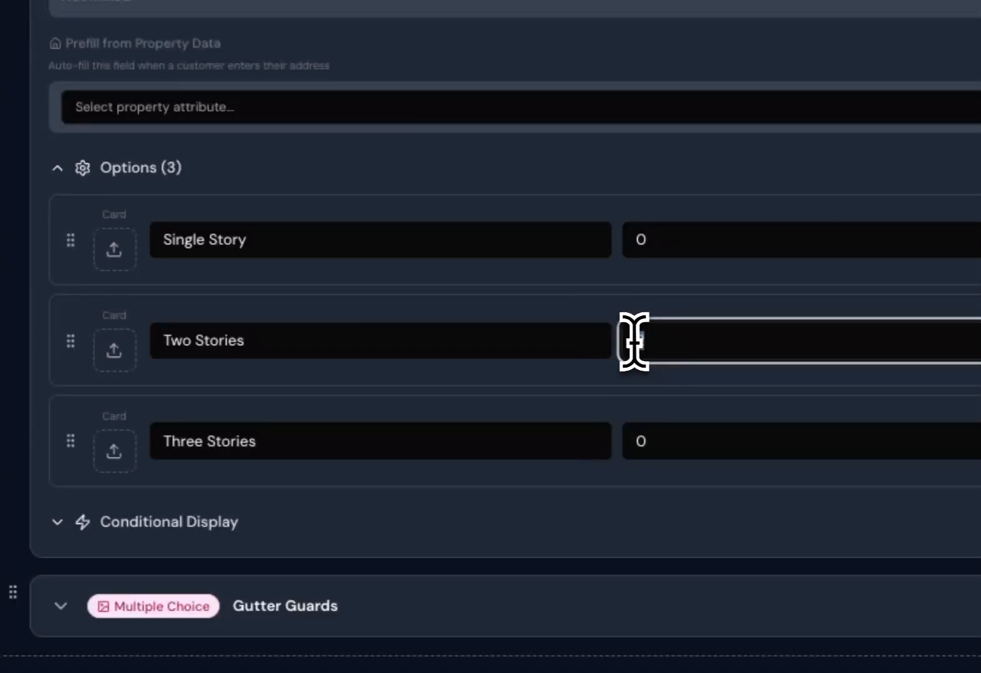
pyautogui.click(680, 239)
pyautogui.write('1')
pyautogui.click(655, 444)
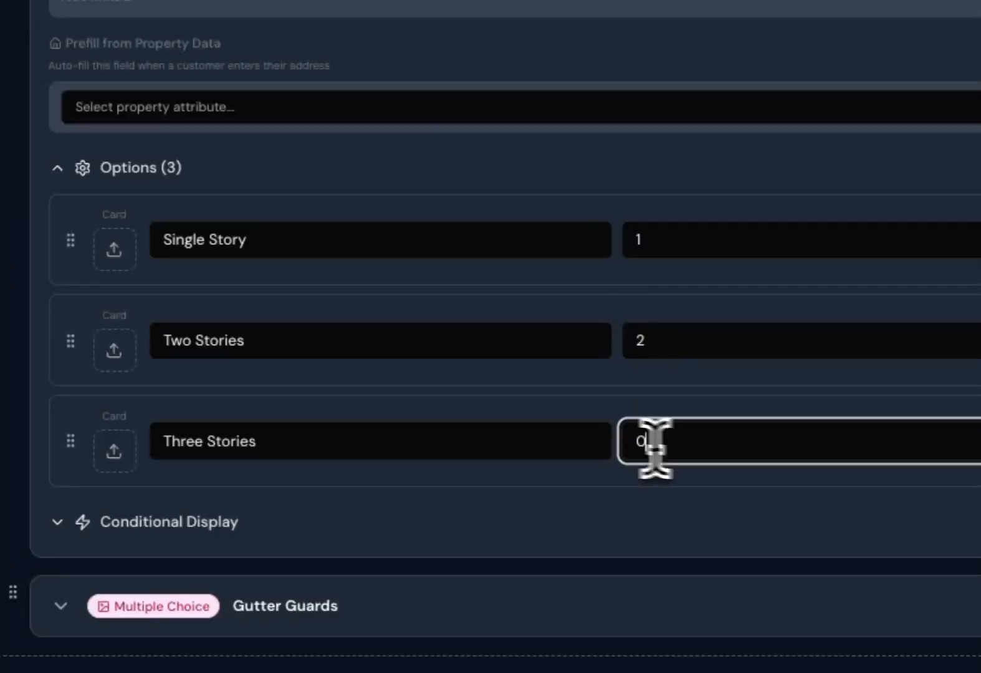
pyautogui.write('3')
pyautogui.scroll(-8, 677, 411)
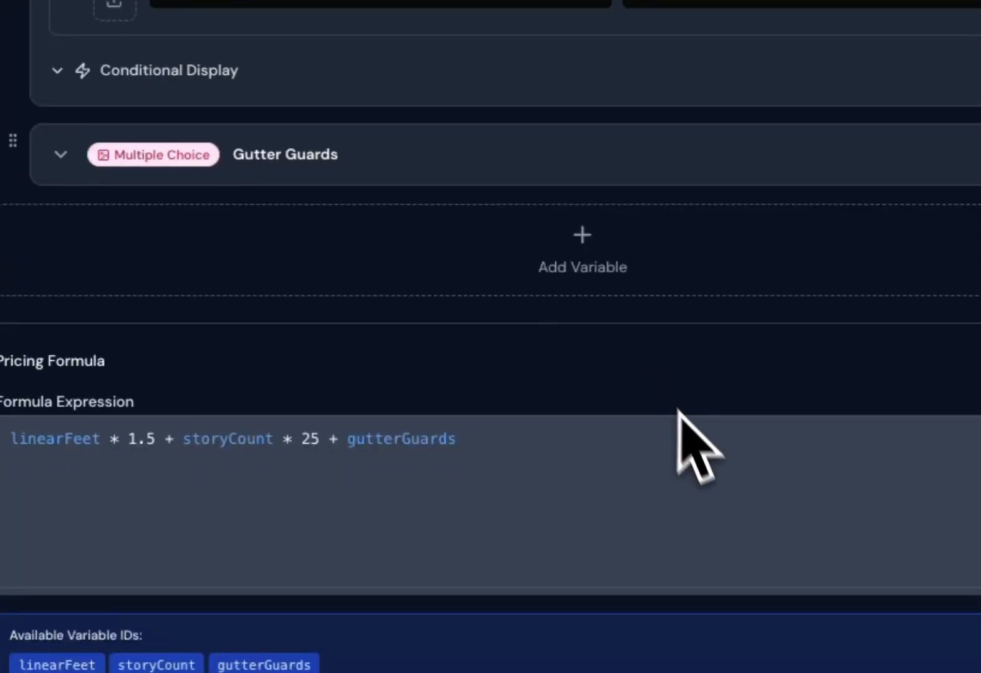
pyautogui.scroll(15, 565, 350)
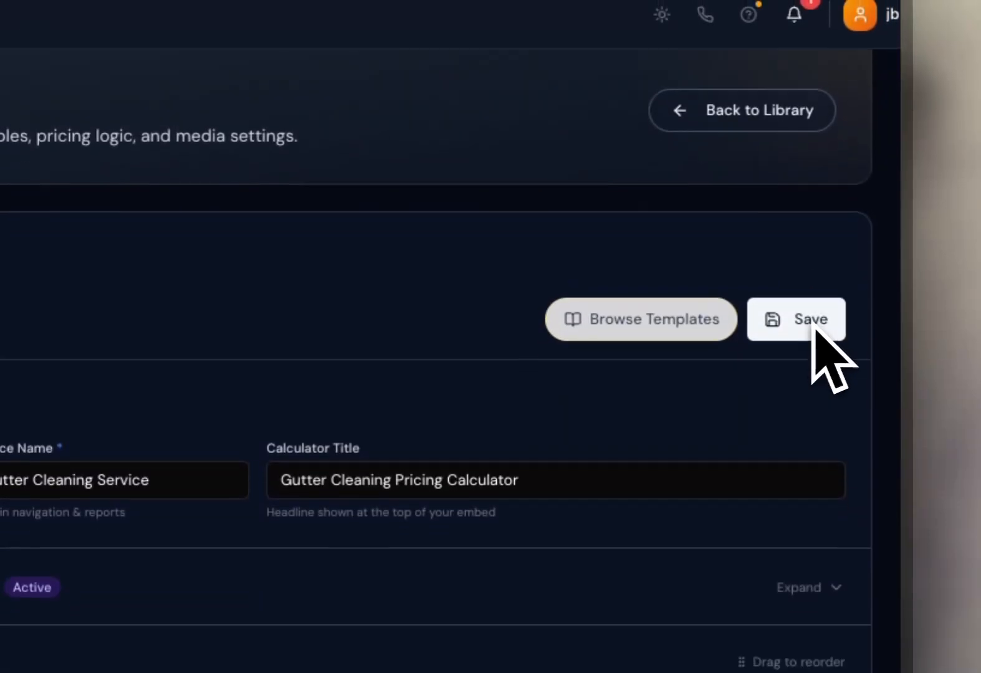
pyautogui.click(814, 258)
# Return to the calculator library and start a new calculator with AI generation.
pyautogui.scroll(-10, 655, 404)
pyautogui.scroll(-12, 655, 402)
pyautogui.scroll(20, 362, 376)
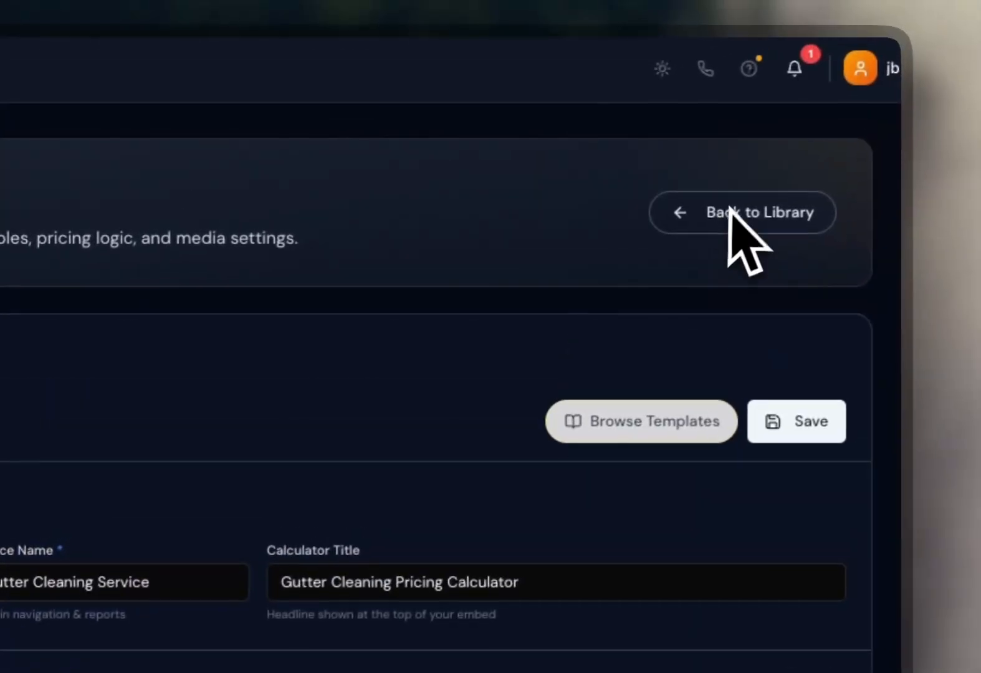
pyautogui.click(729, 212)
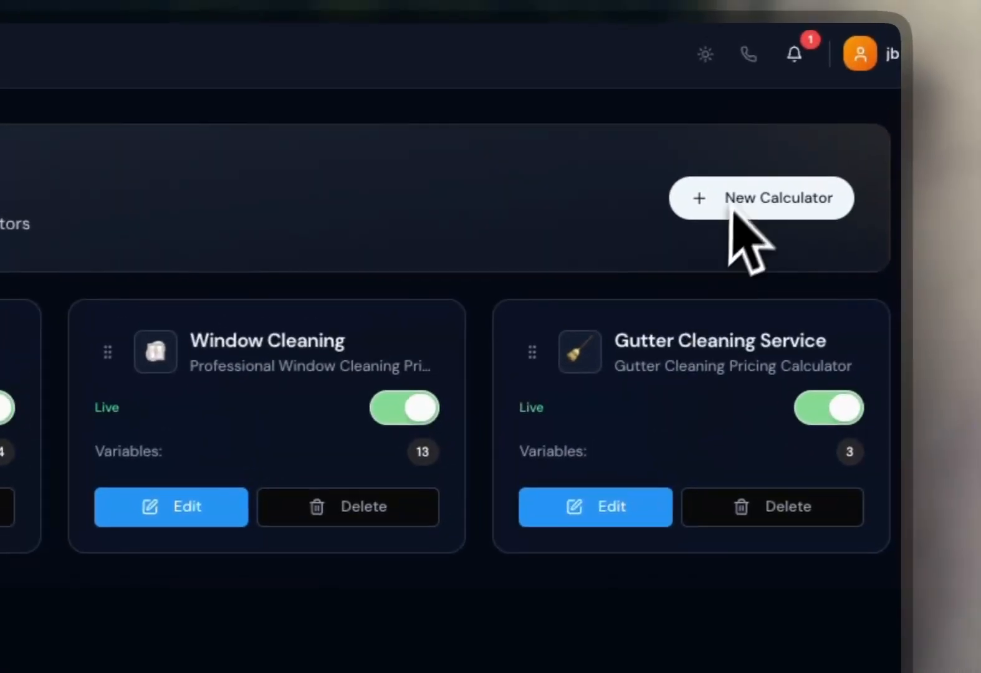
pyautogui.click(733, 211)
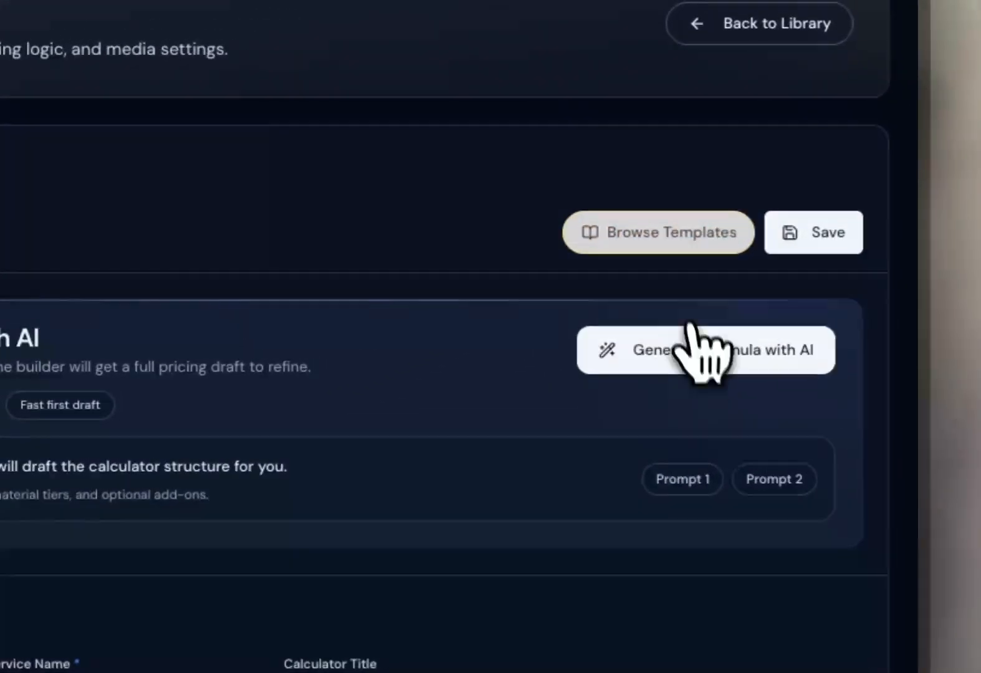
pyautogui.click(680, 524)
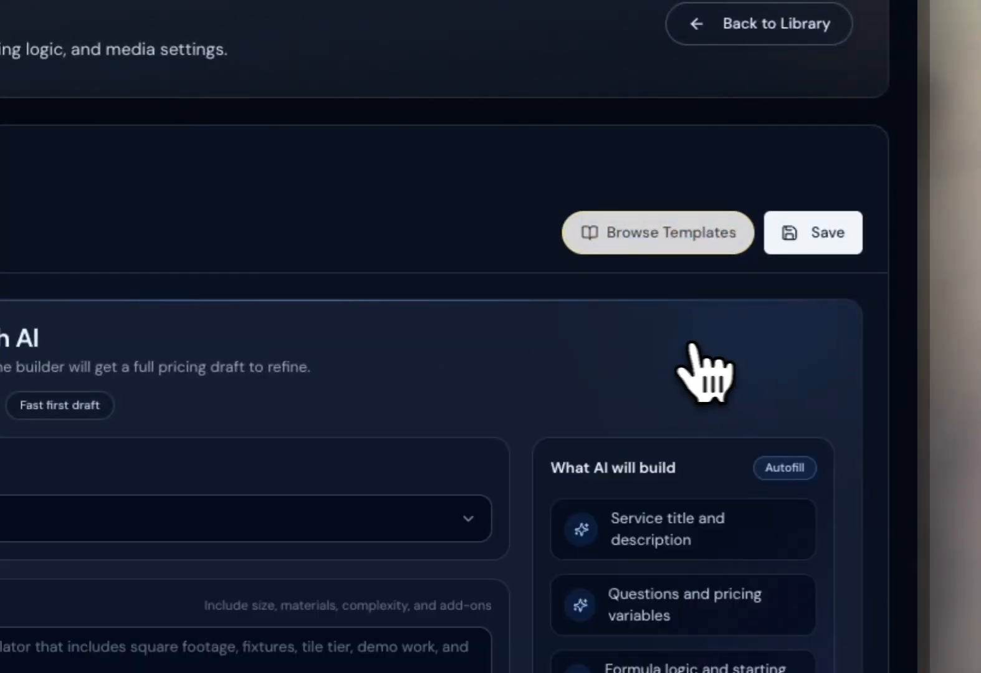
# Describe the service as "artificial turf cleaning" and generate the formula with AI.
pyautogui.click(35, 633)
pyautogui.write('art')
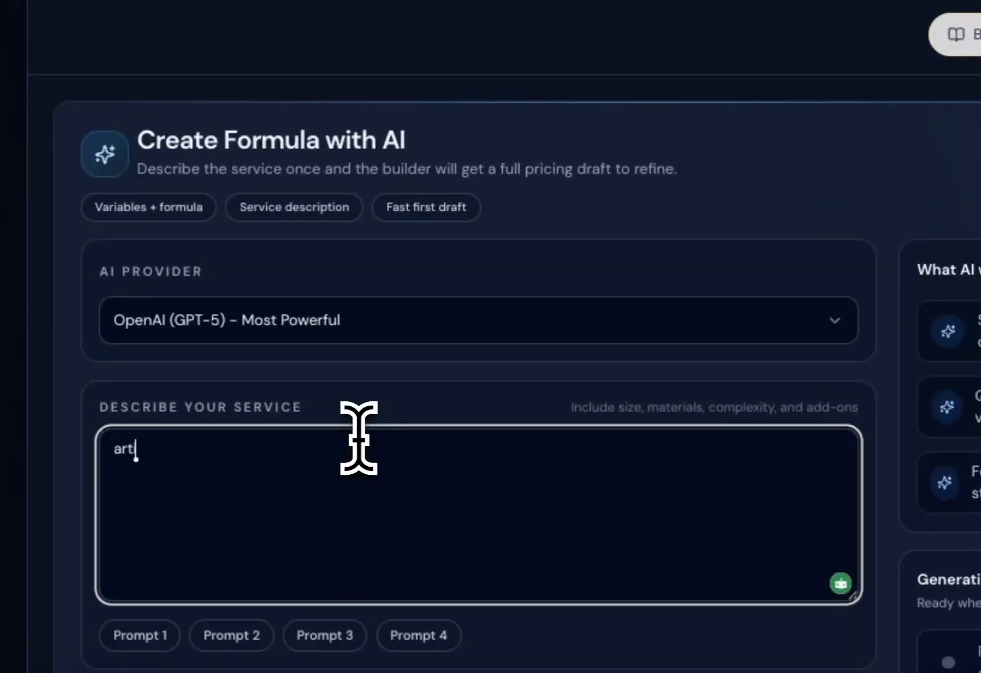
pyautogui.write('ificial turf cleaning')
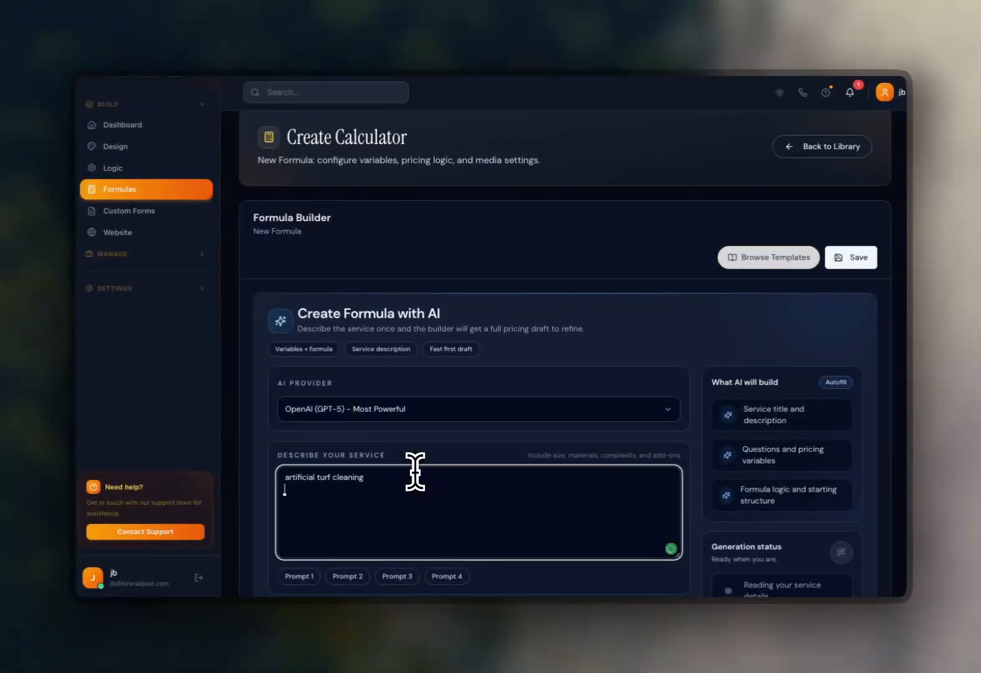
pyautogui.scroll(-3, 664, 406)
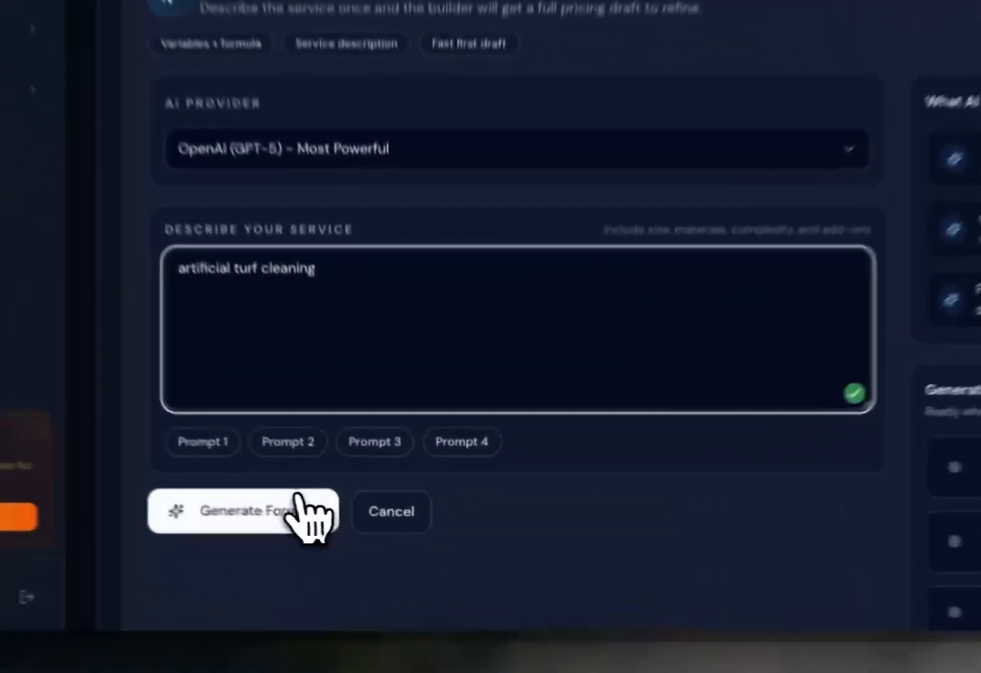
pyautogui.click(345, 528)
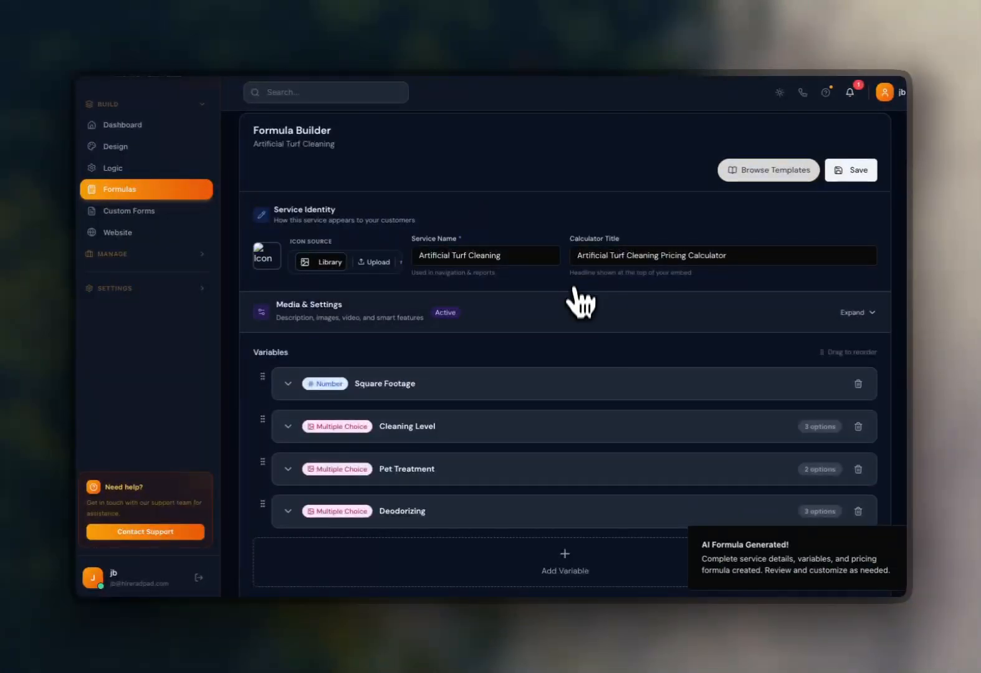
# Review the generated turf cleaning variables and pricing formula, and save the calculator.
pyautogui.scroll(-2, 614, 404)
pyautogui.scroll(-3, 596, 412)
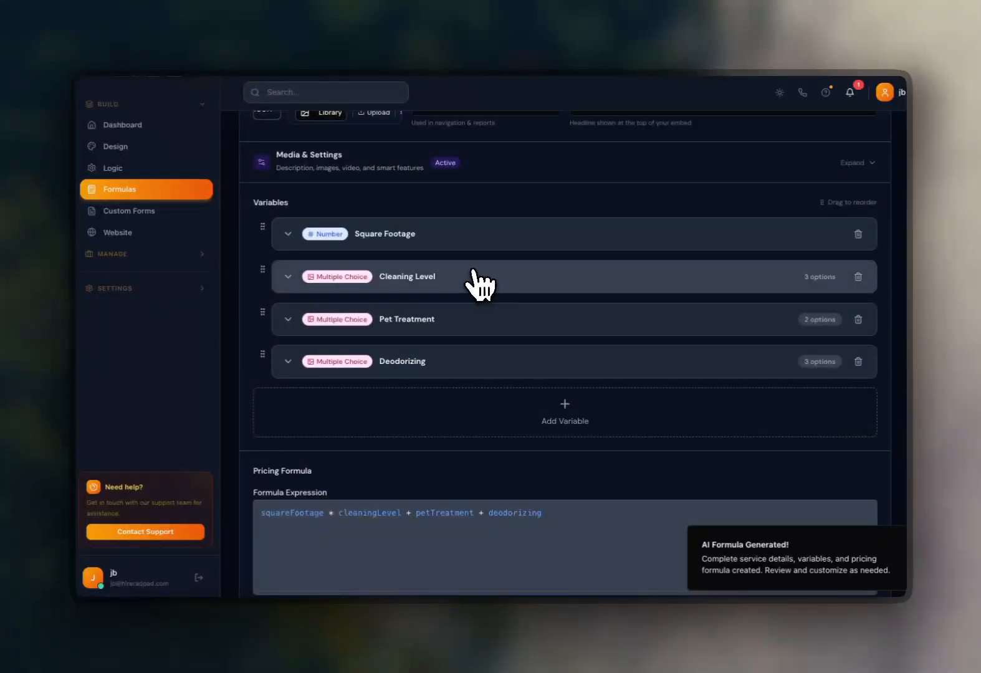
pyautogui.scroll(-4, 480, 284)
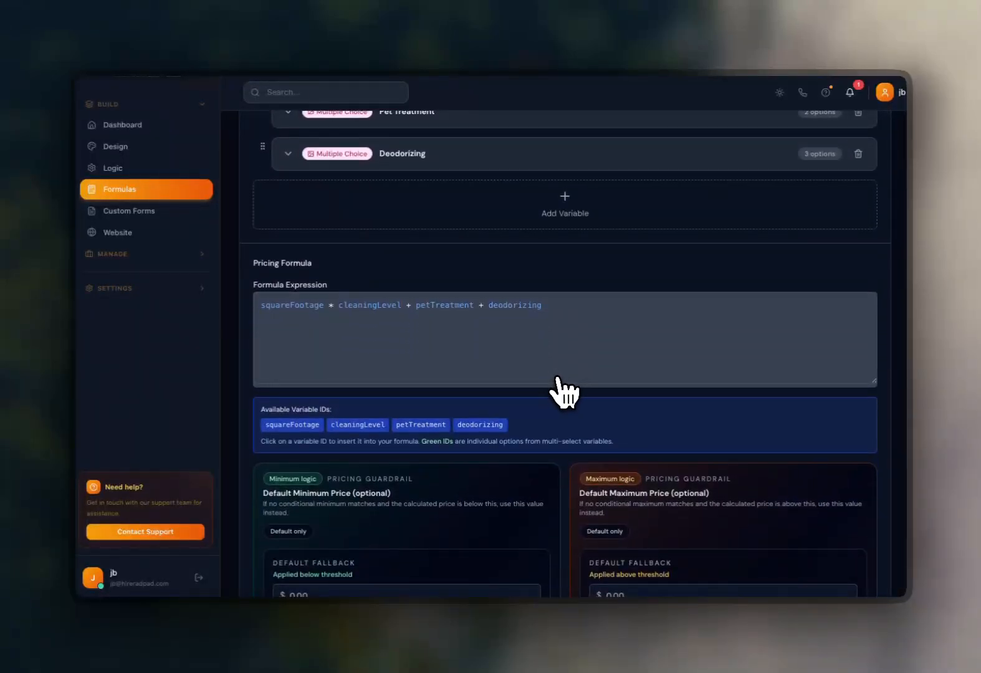
pyautogui.scroll(-3, 564, 393)
pyautogui.scroll(10, 565, 389)
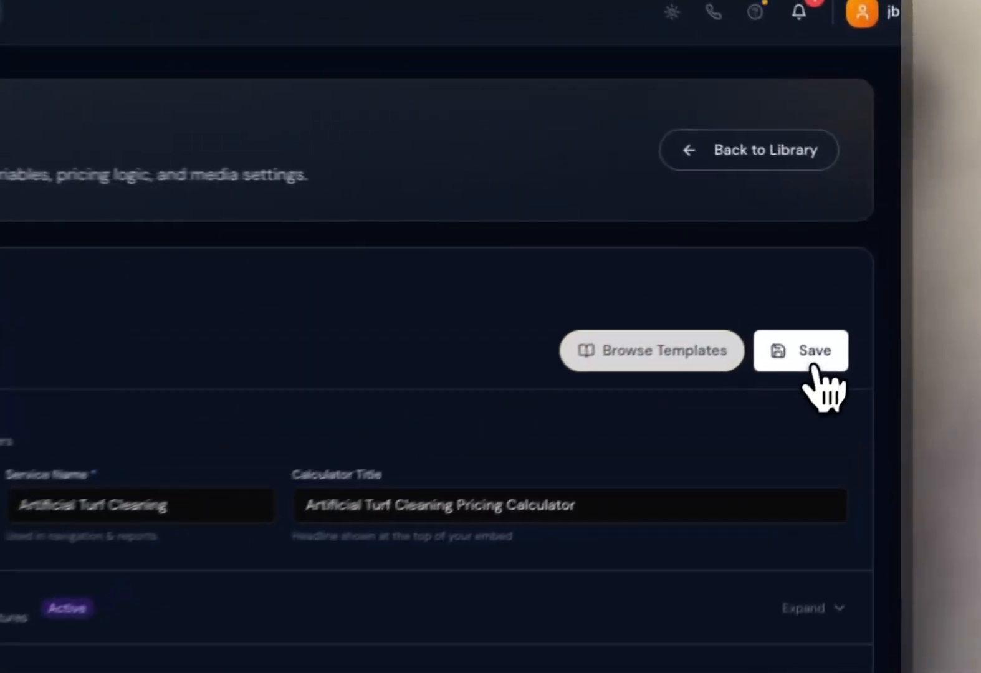
pyautogui.click(854, 284)
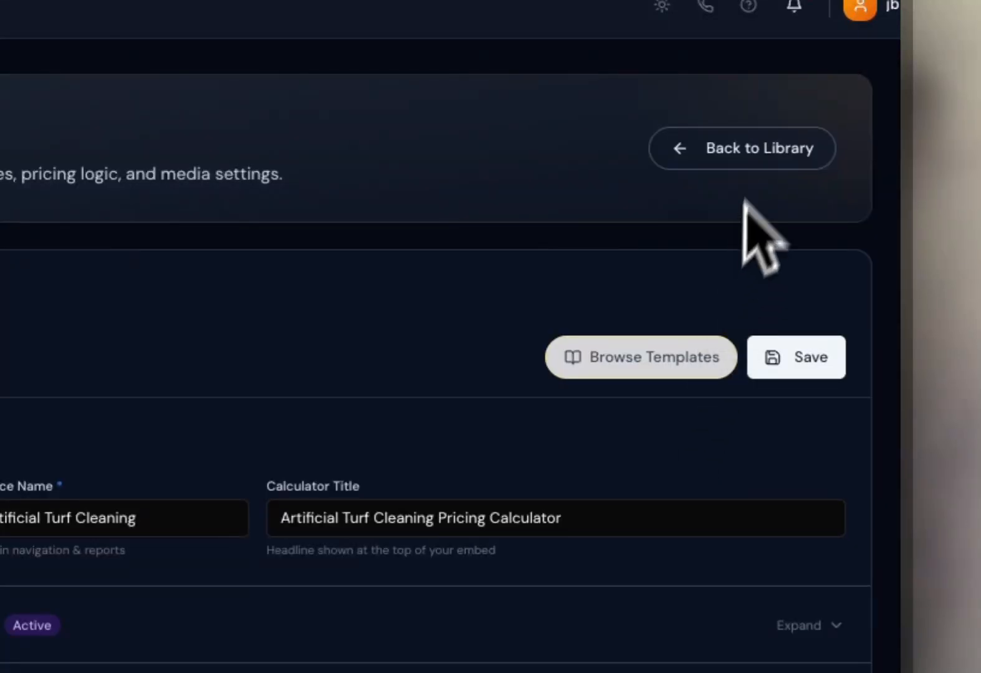
# Start a new calculator and open the formula template library, beginning a template search.
pyautogui.click(756, 154)
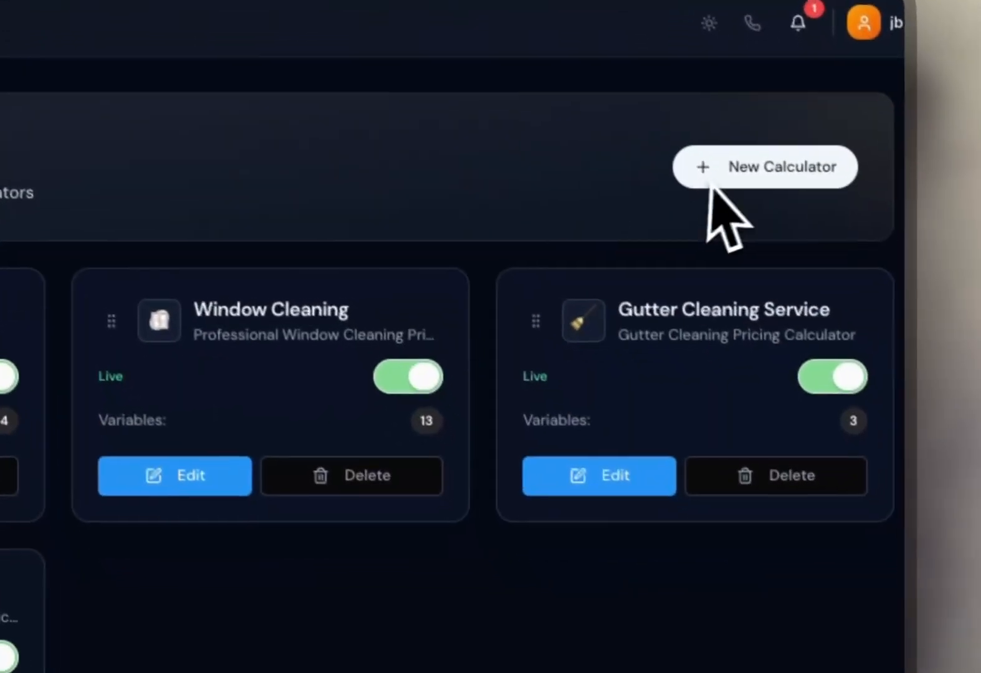
pyautogui.click(712, 182)
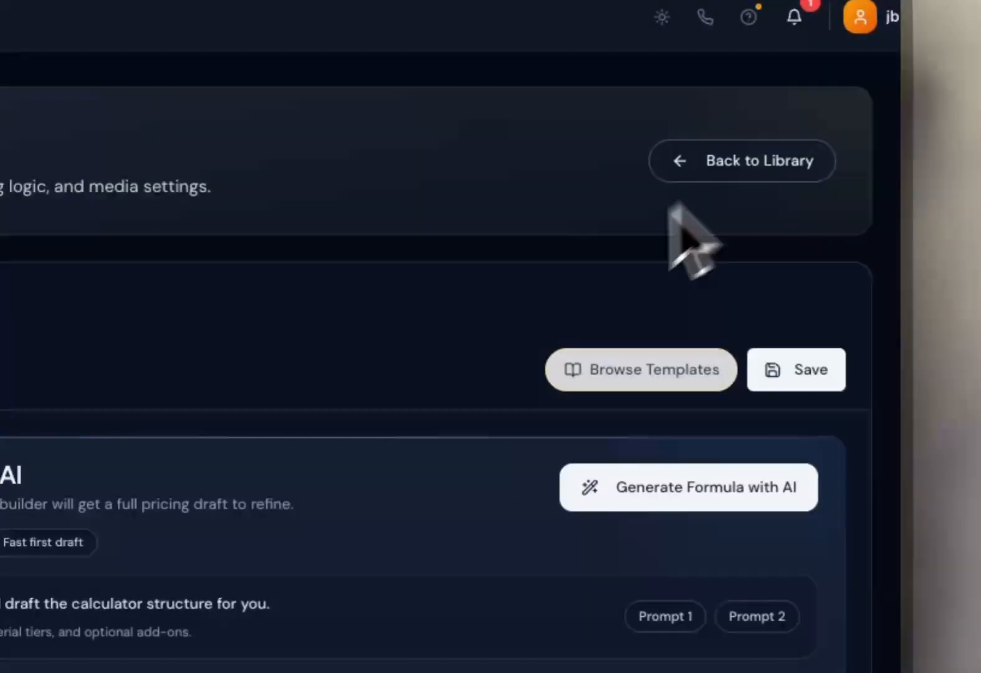
pyautogui.click(641, 363)
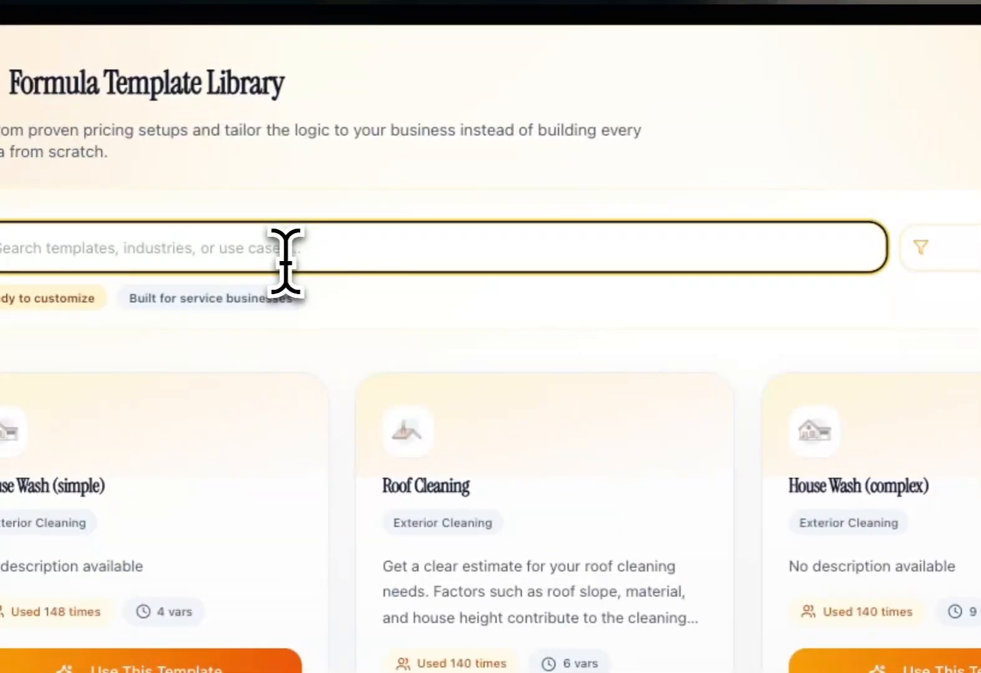
pyautogui.write('g')
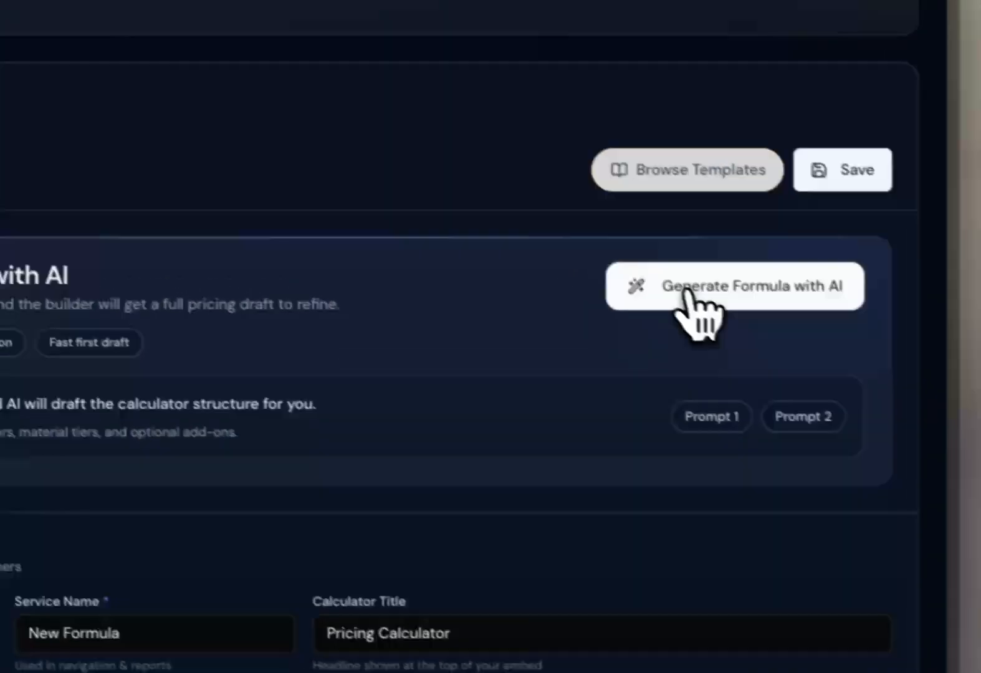
# Generate a formula with AI from the service description "Solar panel cleaning".
pyautogui.click(688, 294)
pyautogui.click(358, 354)
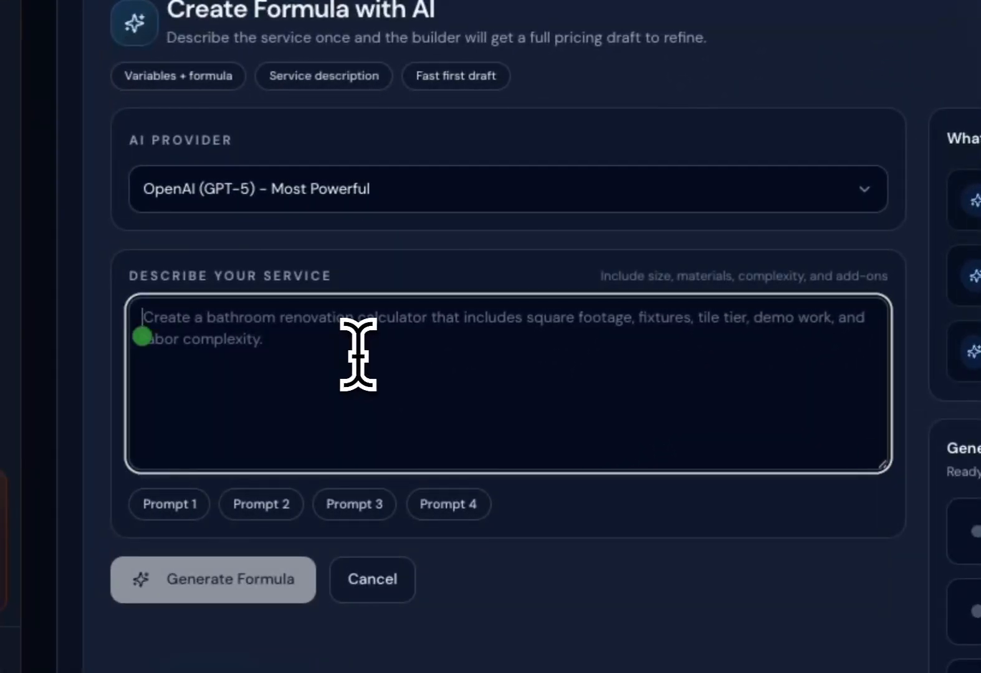
pyautogui.write('Sol')
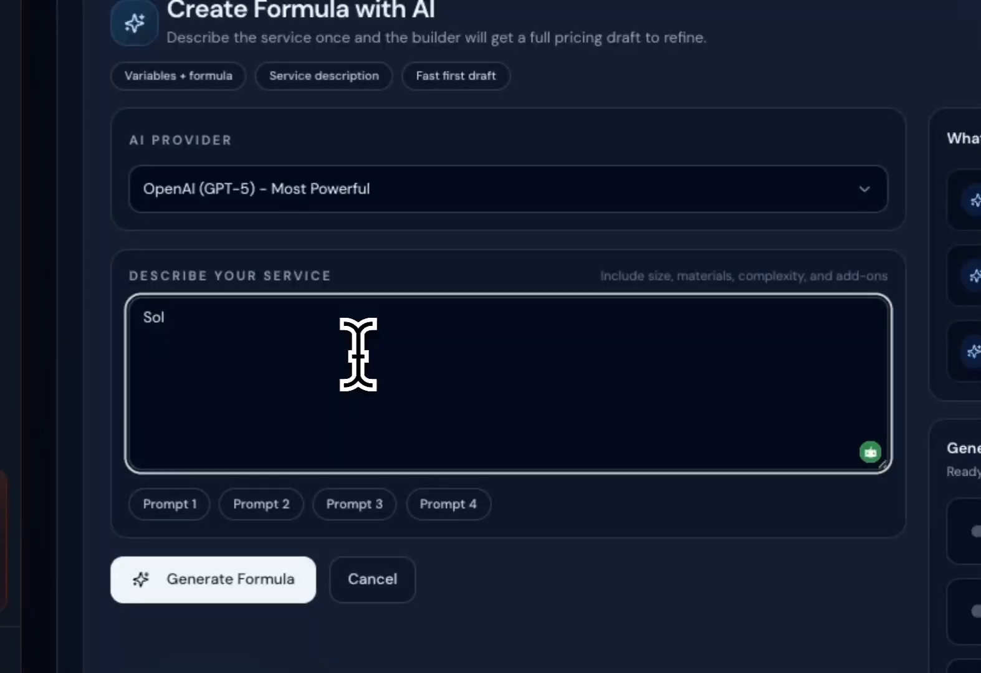
pyautogui.write('ar panel cleaning')
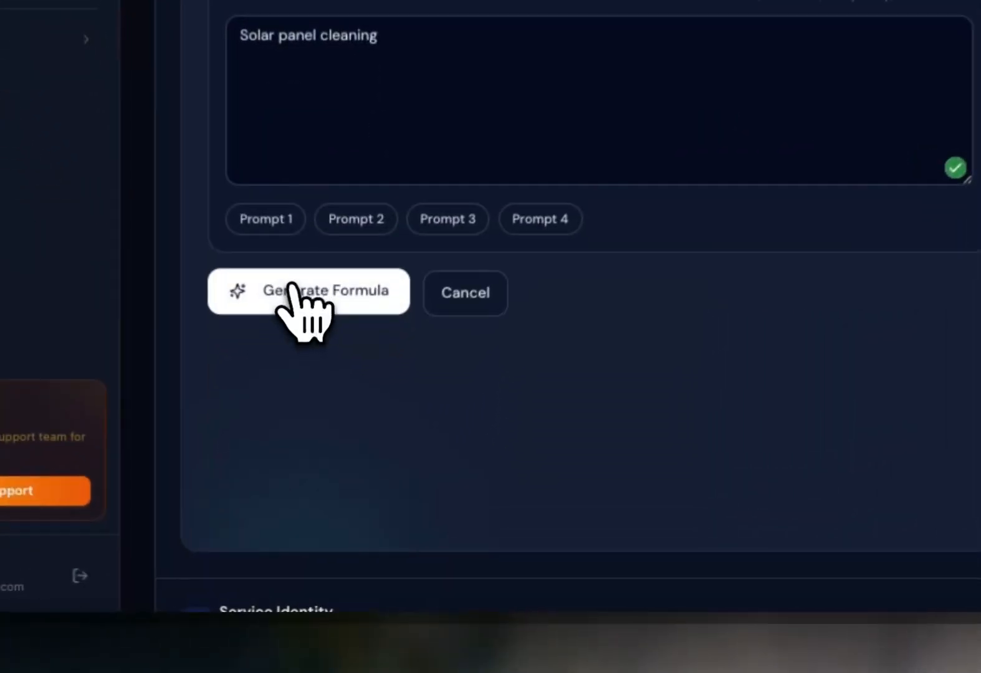
pyautogui.click(313, 530)
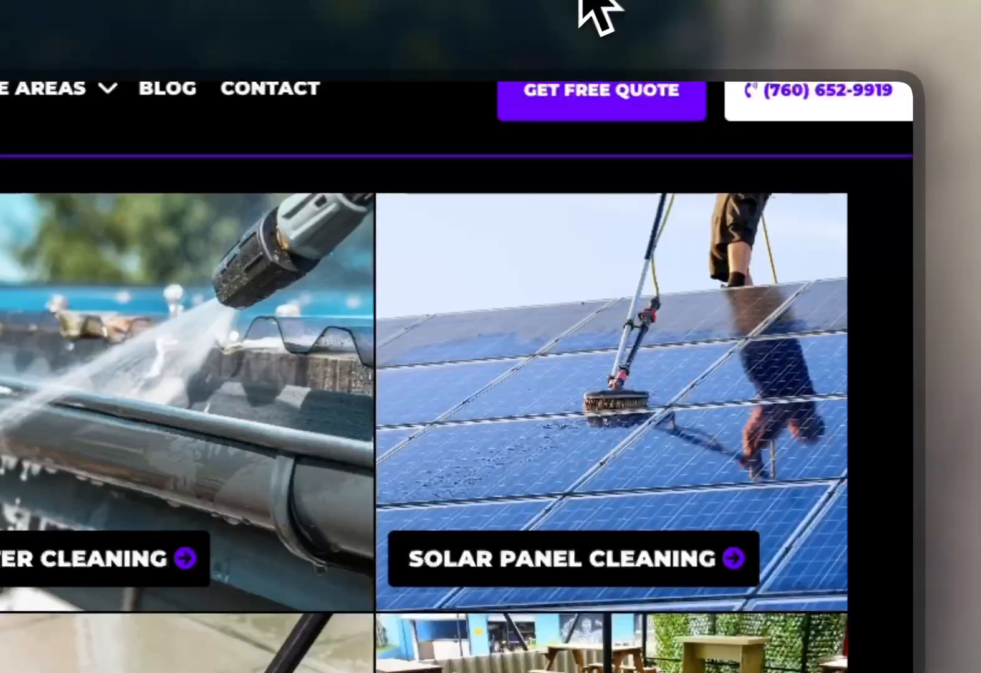
# Browse the service tiles on the company website.
pyautogui.moveTo(415, 526)
pyautogui.scroll(-1, 408, 499)
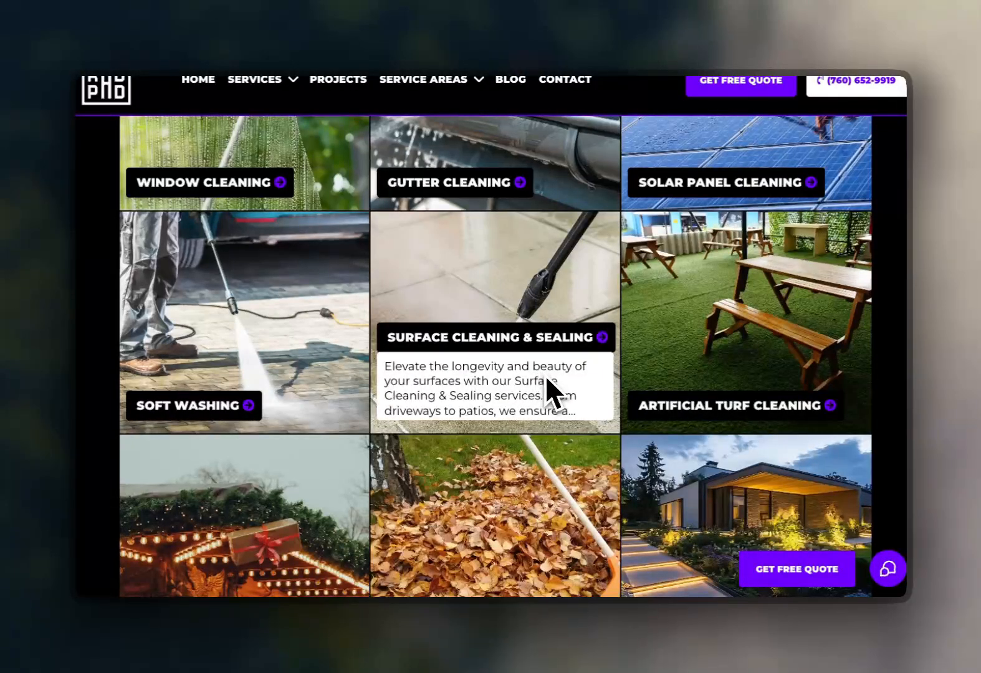
pyautogui.scroll(-3, 560, 373)
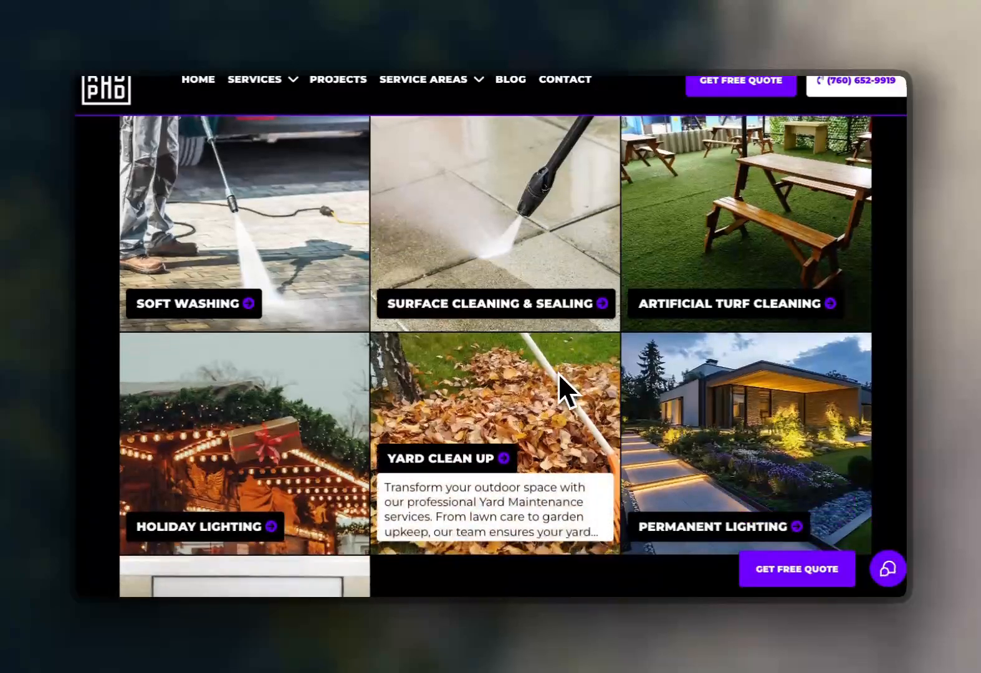
pyautogui.scroll(-5, 558, 373)
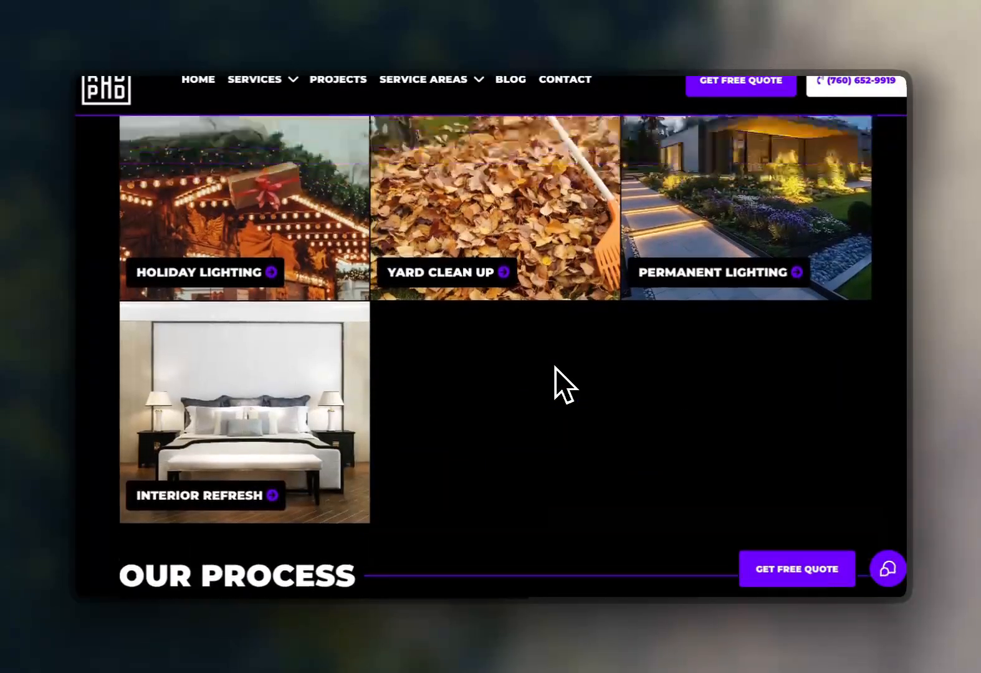
pyautogui.scroll(1, 556, 367)
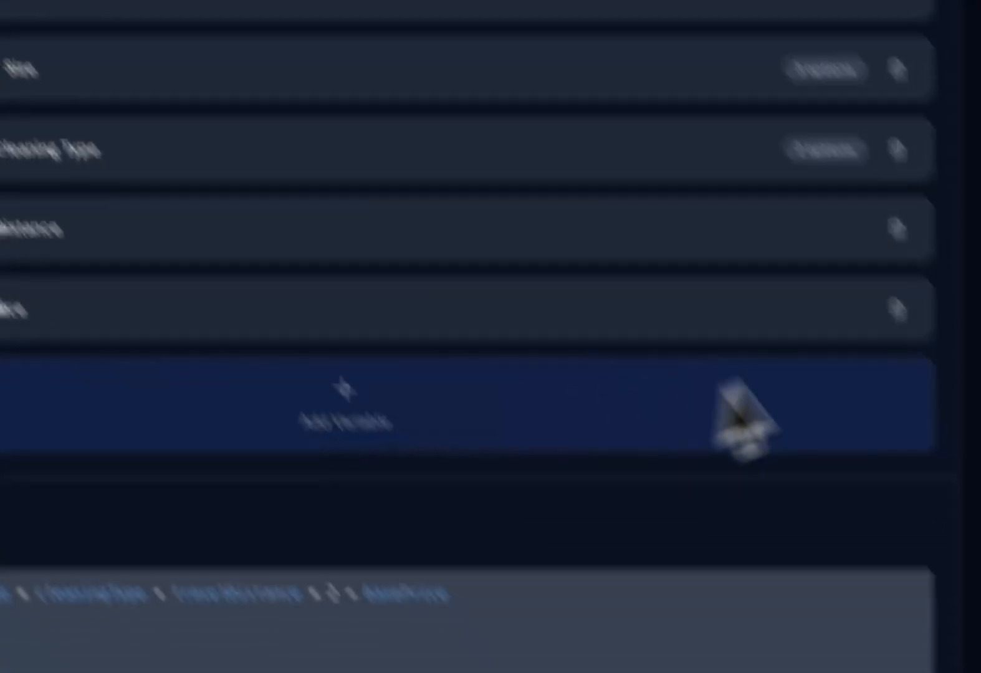
# Set the pricing formula's final constant to 60 and delete the Travel Distance variable and its formula term.
pyautogui.click(897, 309)
pyautogui.click(444, 595)
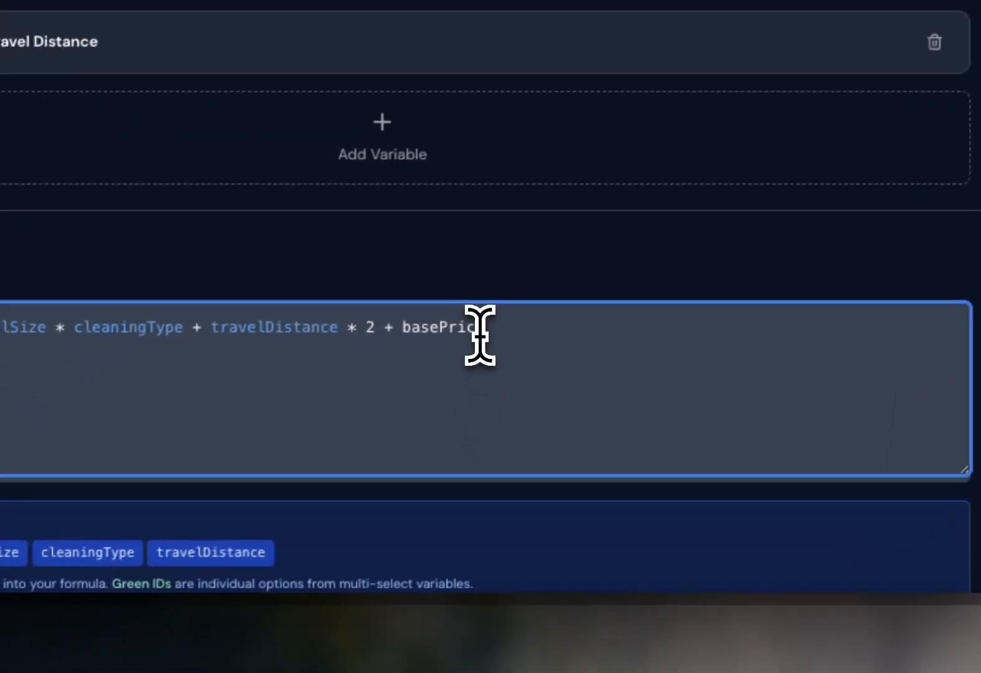
pyautogui.write('e')
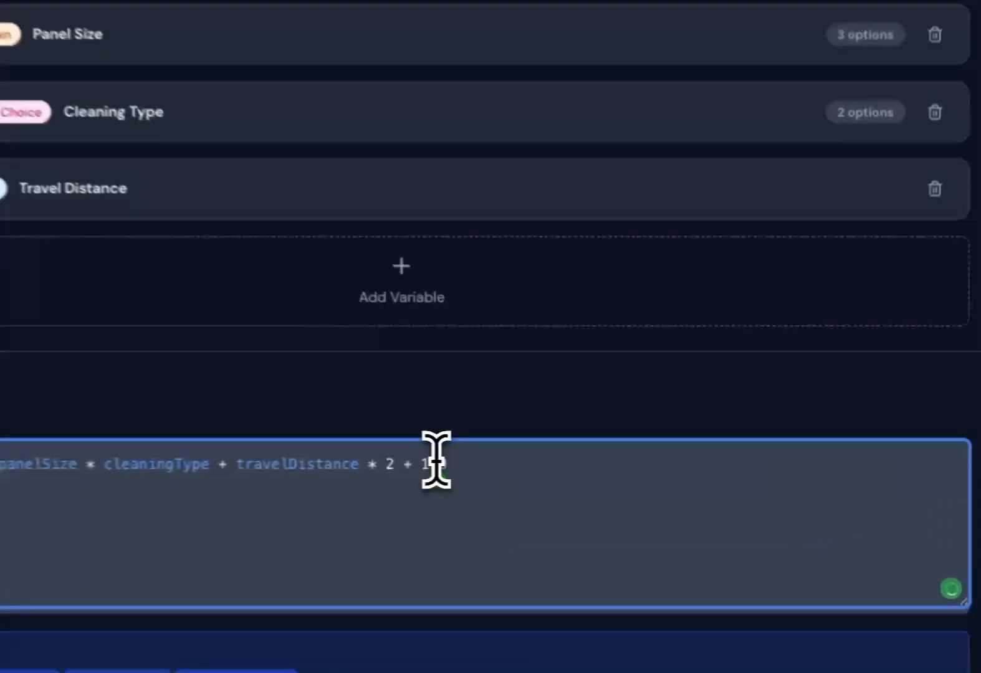
pyautogui.doubleClick(584, 456)
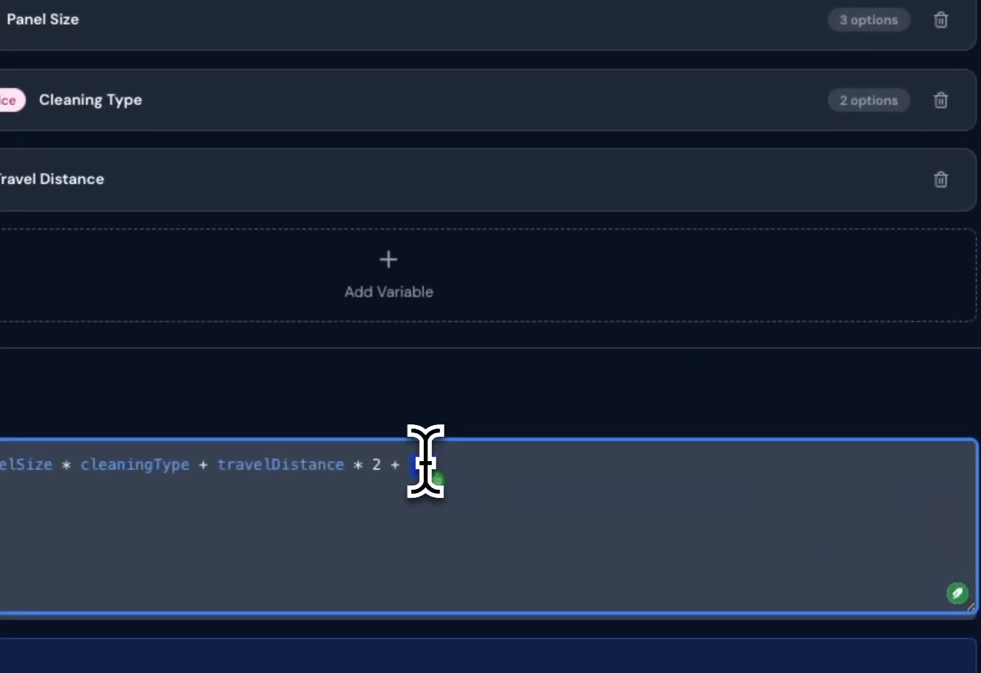
pyautogui.click(557, 430)
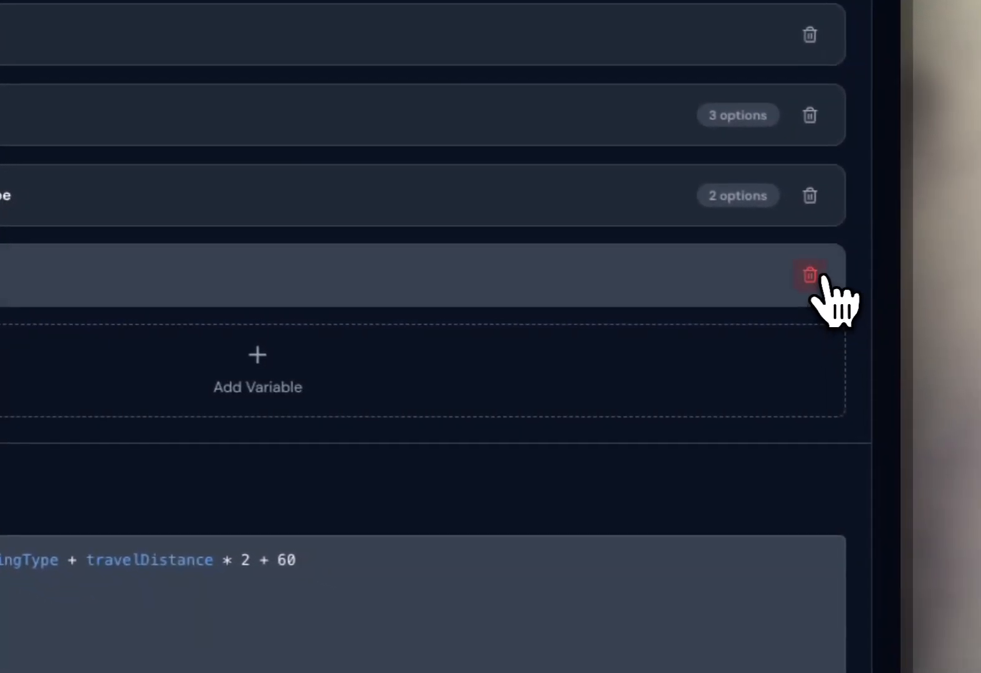
pyautogui.click(941, 179)
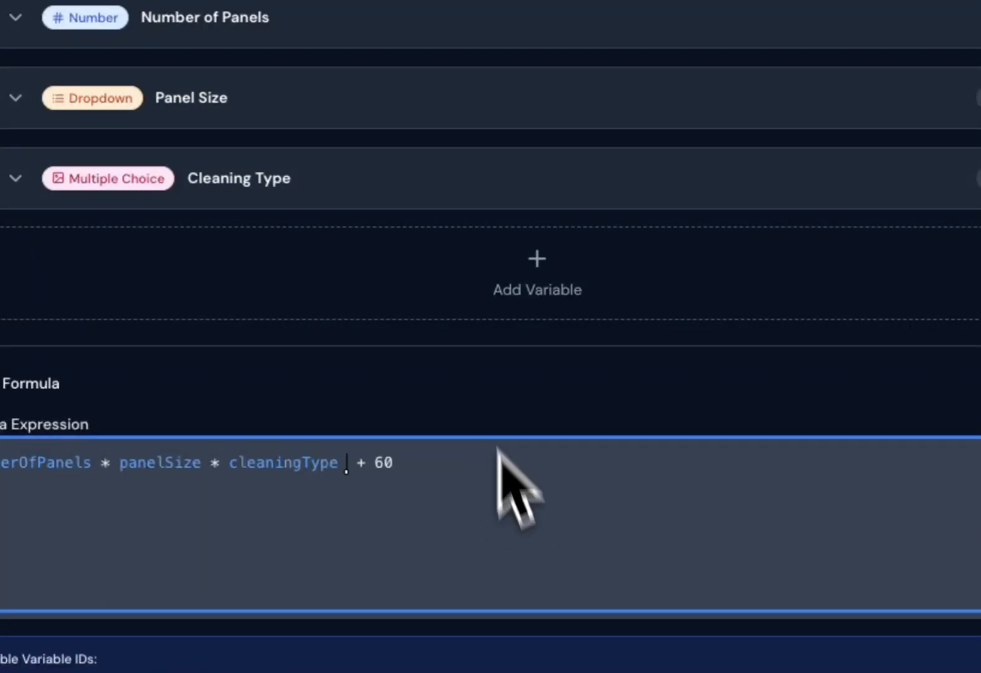
# Review the Cleaning Type options, save the solar panel calculator and return to the calculator library.
pyautogui.click(421, 181)
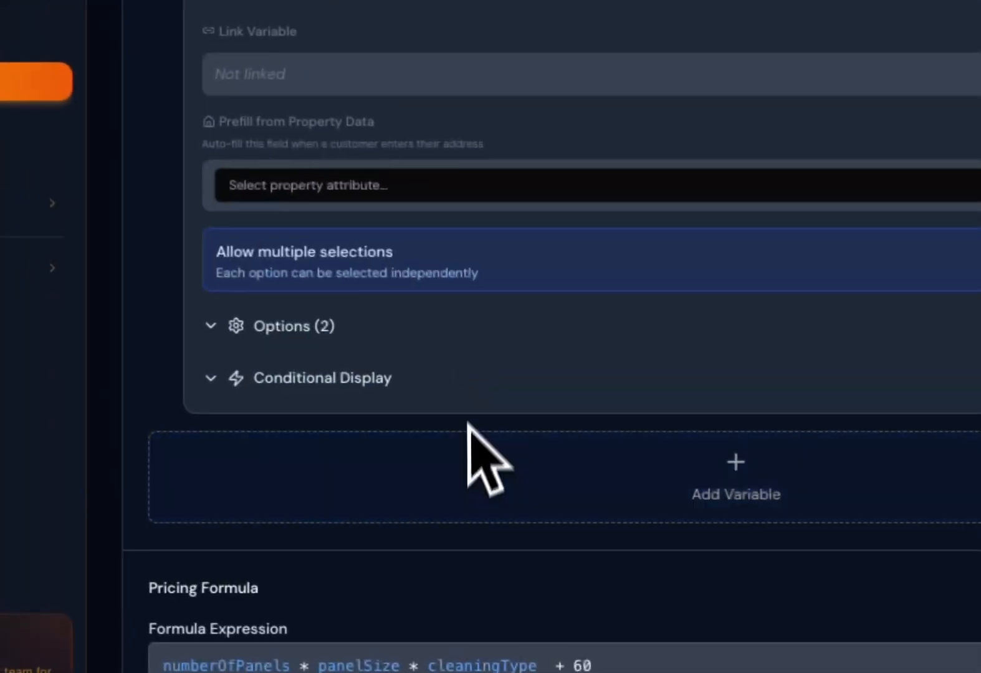
pyautogui.click(337, 349)
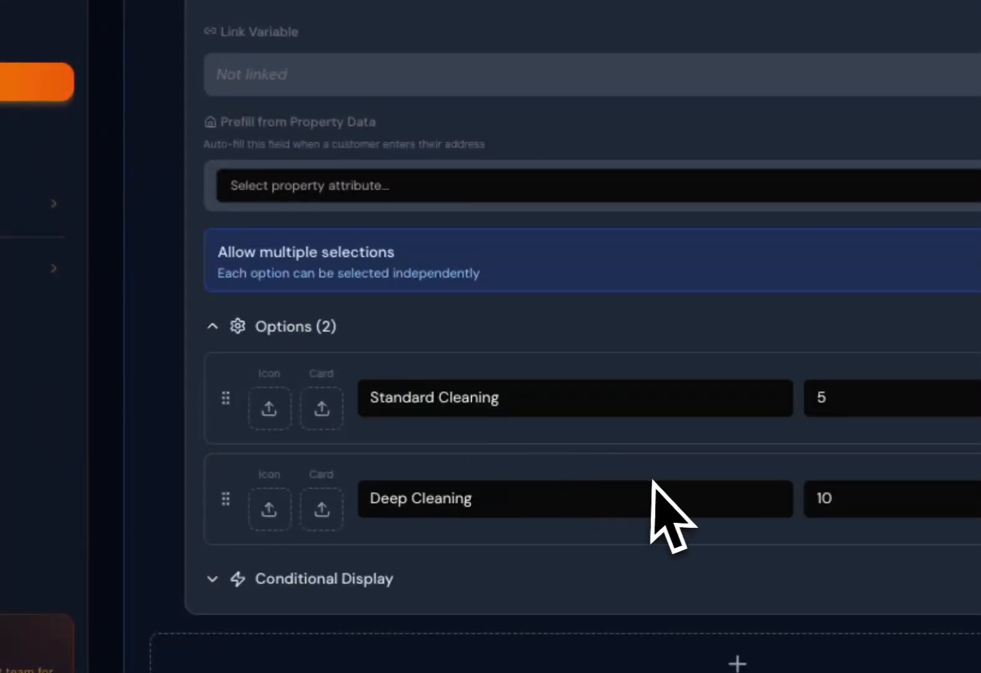
pyautogui.scroll(8, 652, 480)
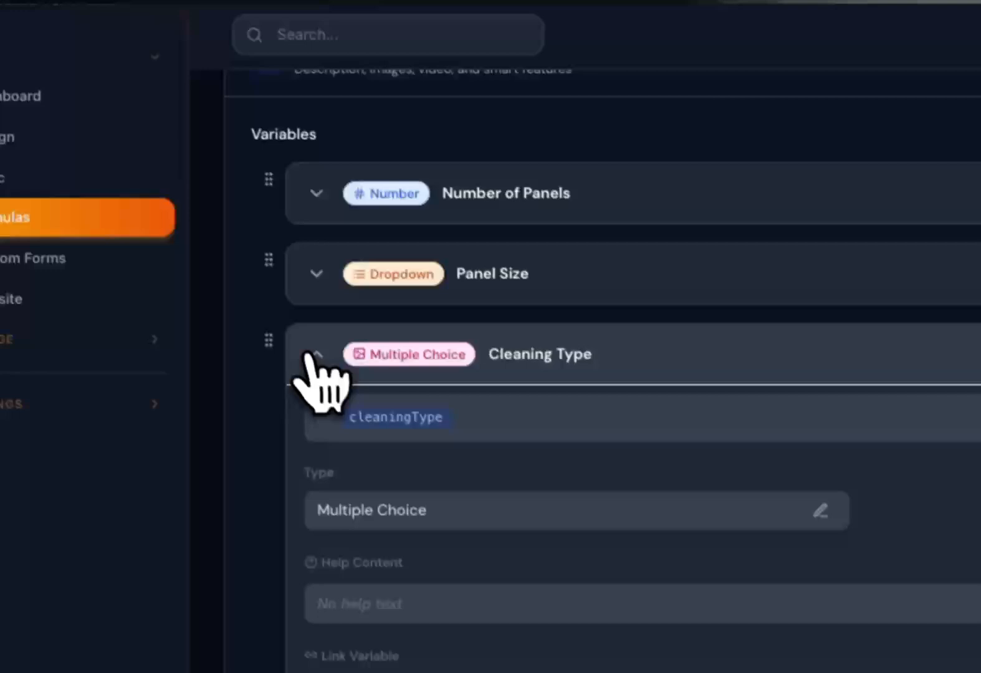
pyautogui.click(209, 221)
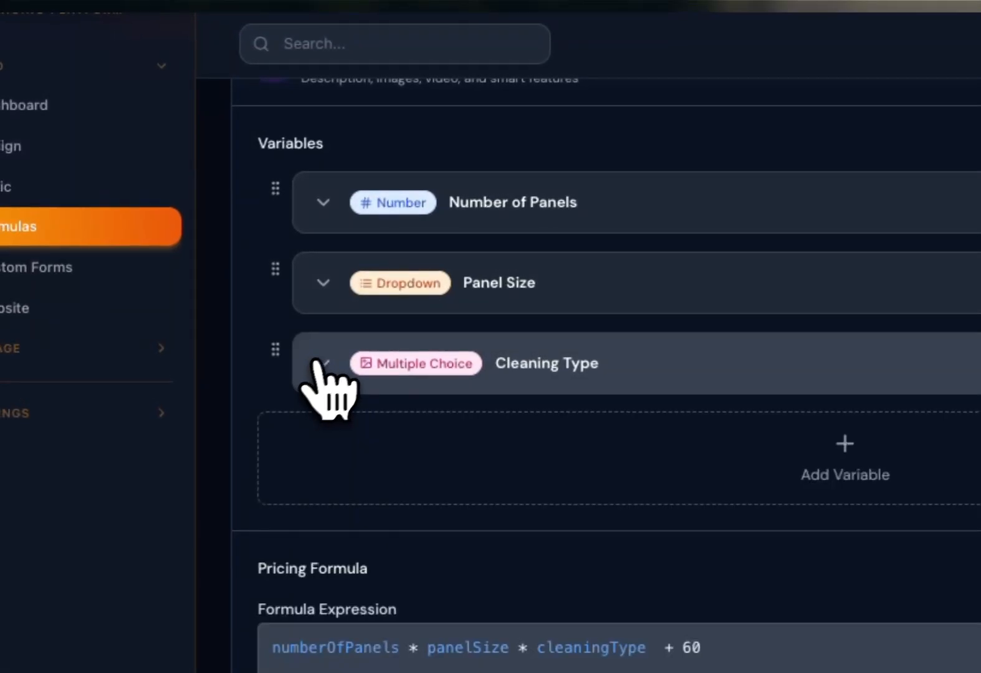
pyautogui.scroll(-2, 670, 465)
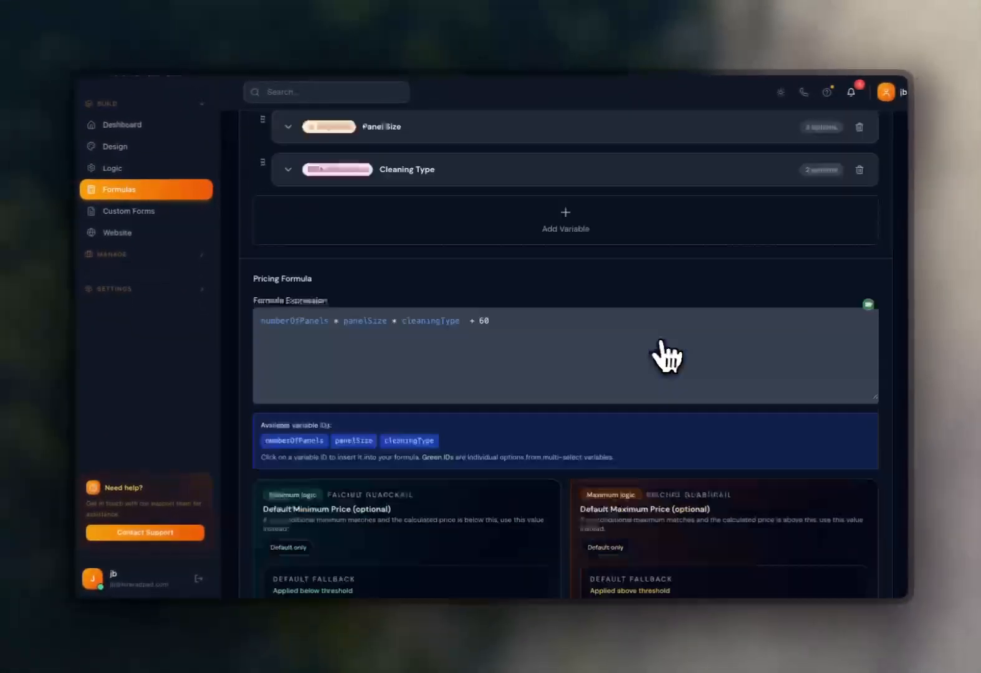
pyautogui.scroll(10, 679, 536)
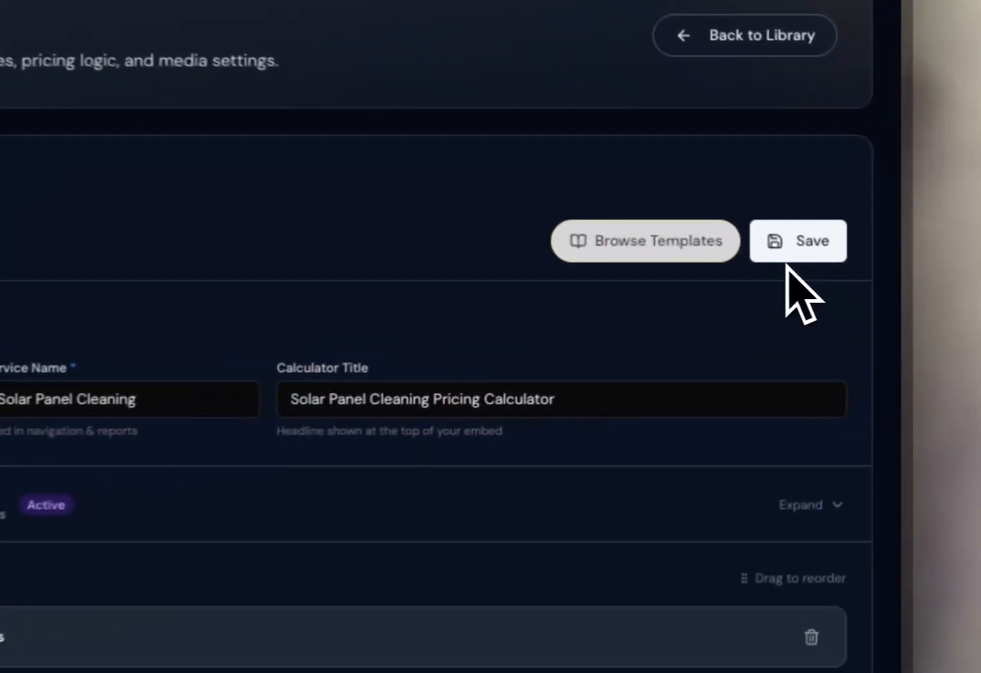
pyautogui.click(853, 284)
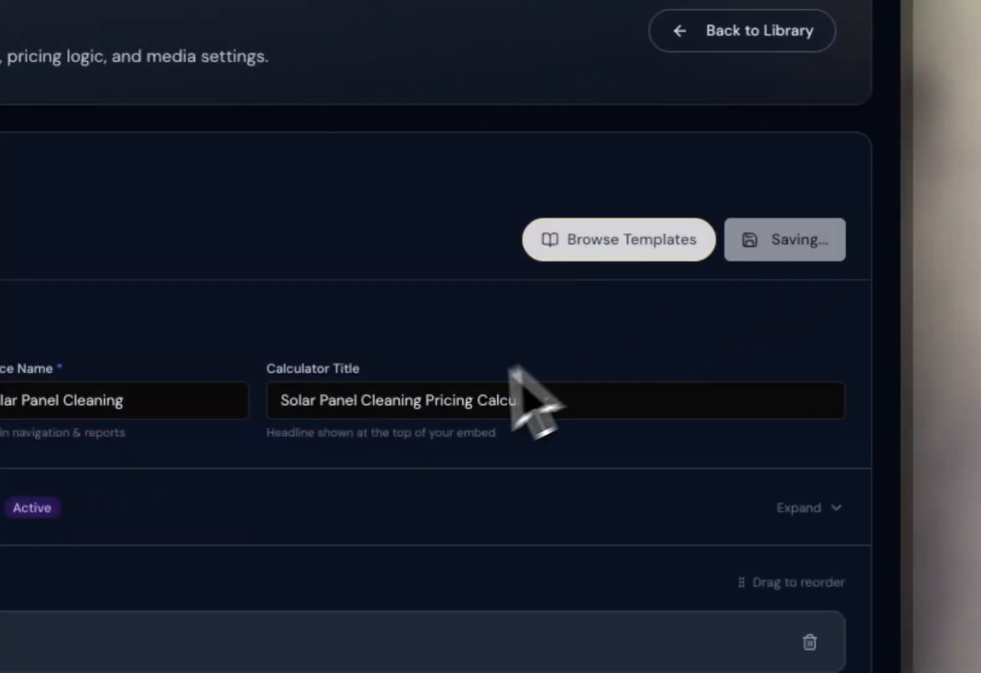
pyautogui.scroll(-3, 394, 410)
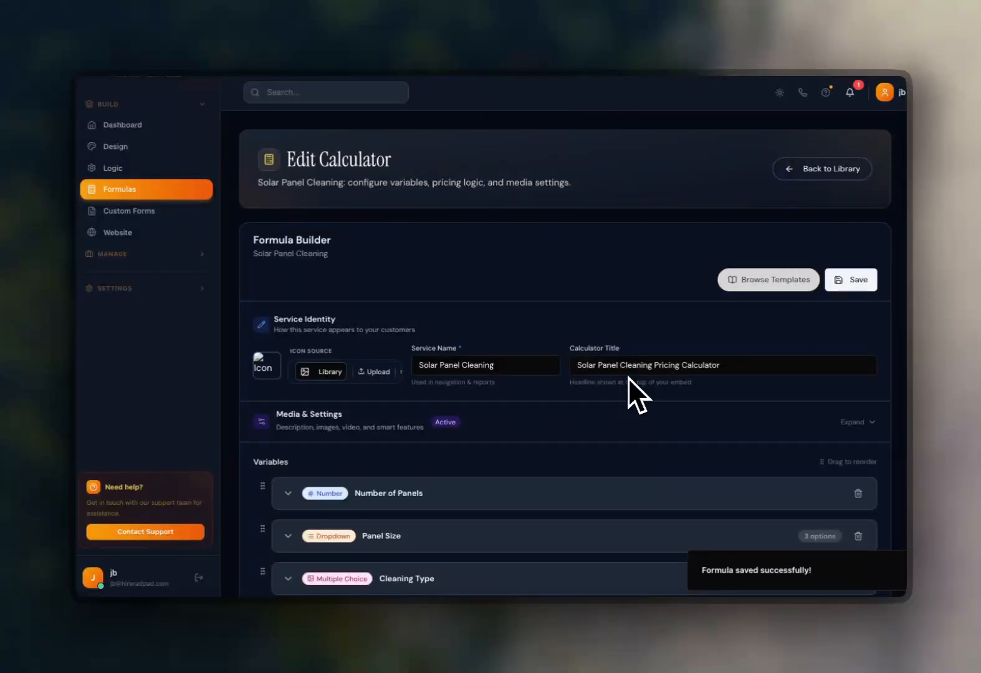
pyautogui.click(805, 174)
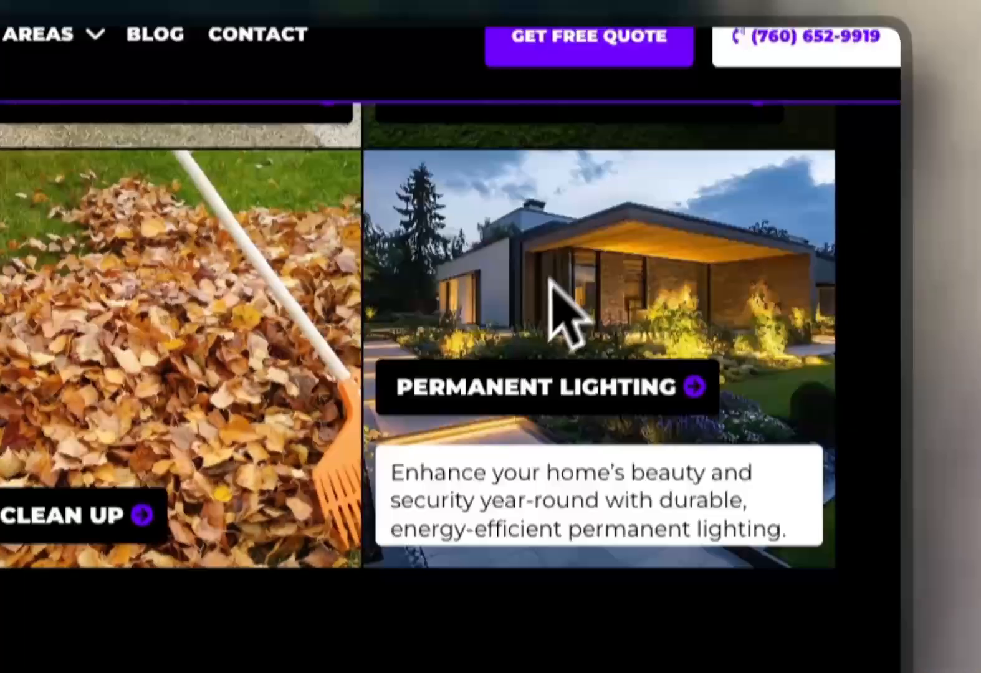
# Browse the remaining service tiles on the company website.
pyautogui.scroll(3, 564, 307)
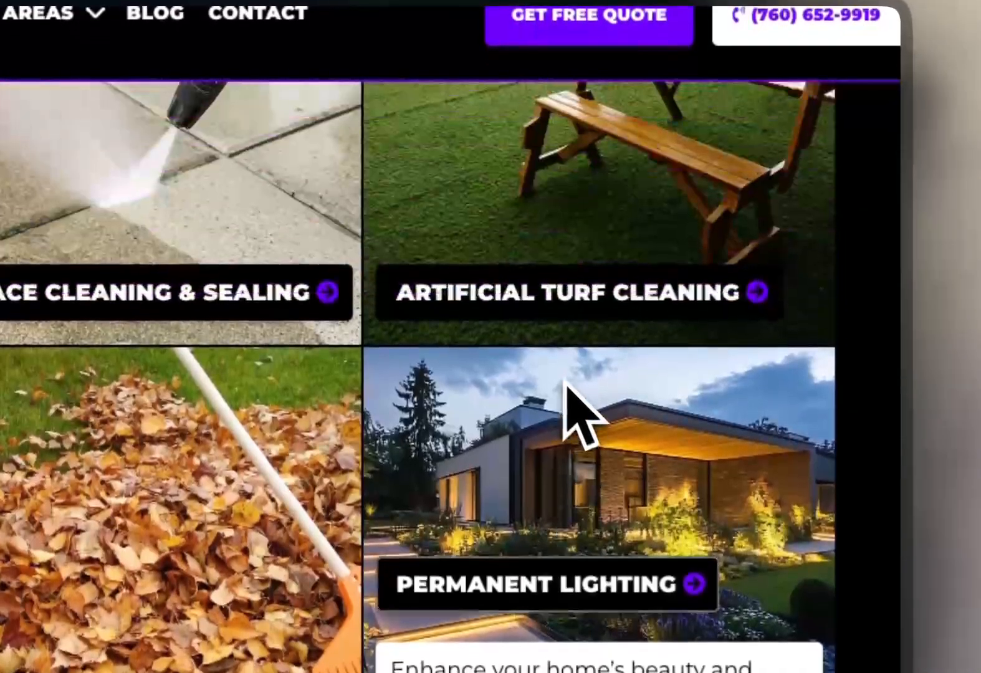
pyautogui.scroll(1, 565, 381)
pyautogui.scroll(5, 549, 406)
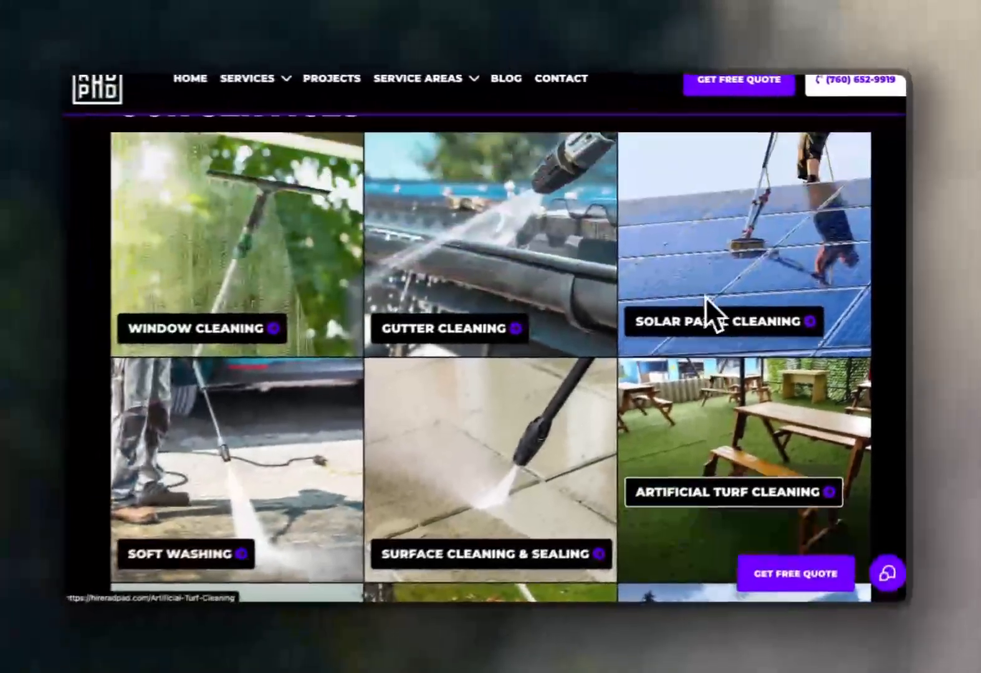
pyautogui.scroll(-5, 706, 295)
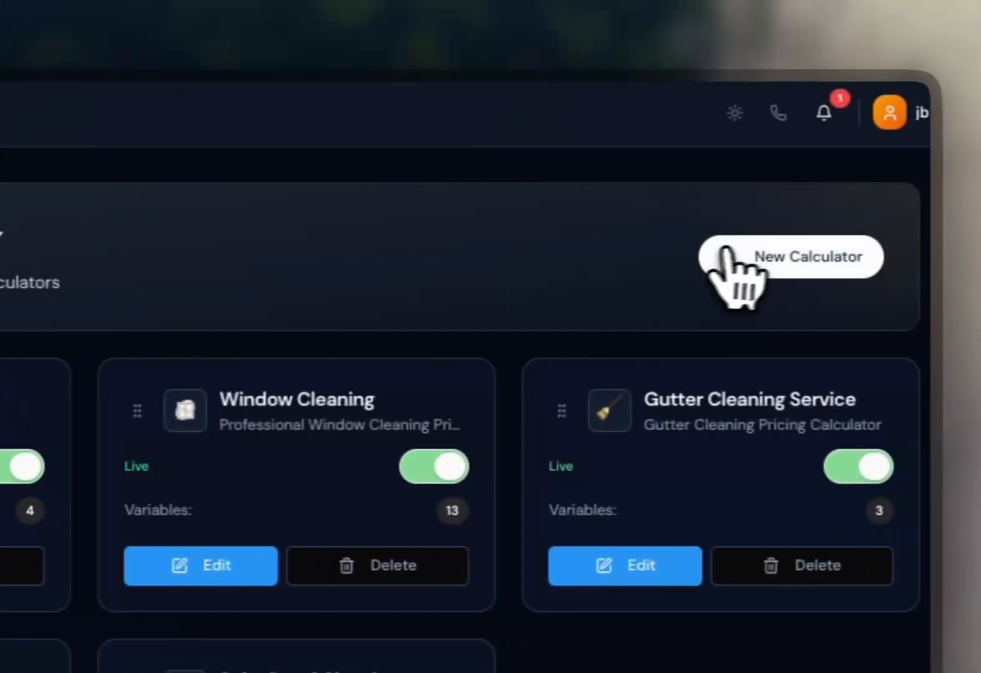
# Start a new calculator and apply the Holiday Light Installation template from the formula template library.
pyautogui.click(726, 259)
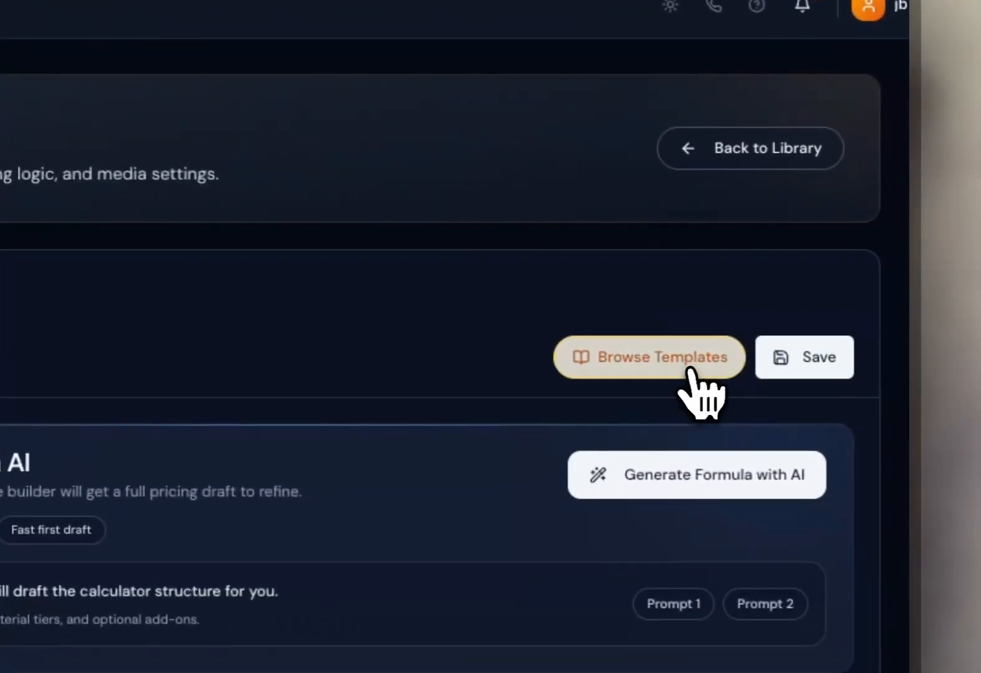
pyautogui.click(682, 468)
pyautogui.scroll(-10, 237, 411)
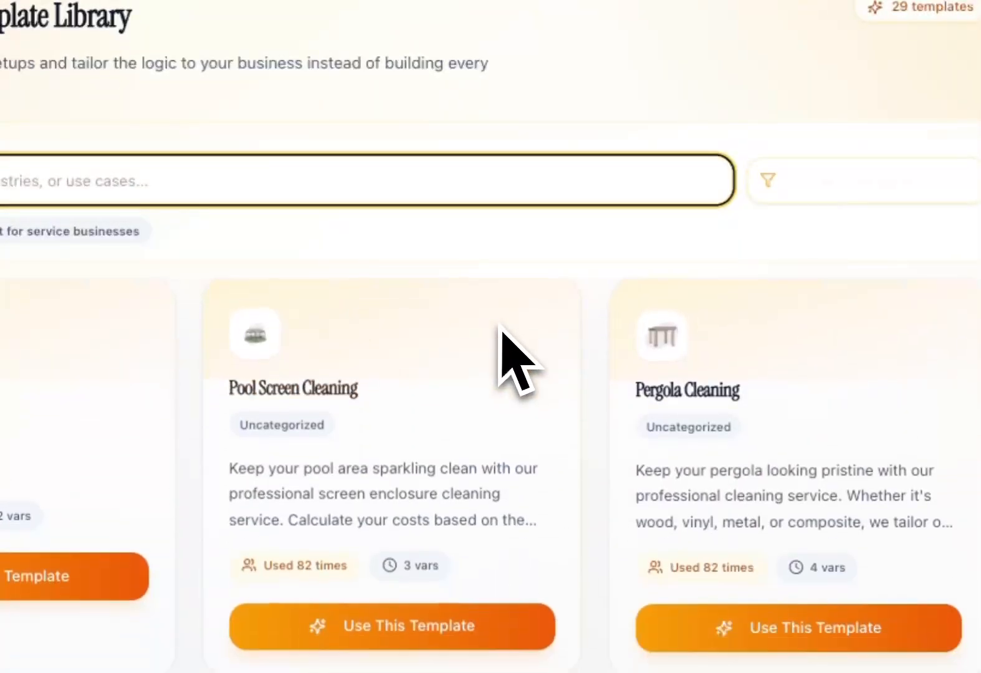
pyautogui.scroll(-5, 502, 334)
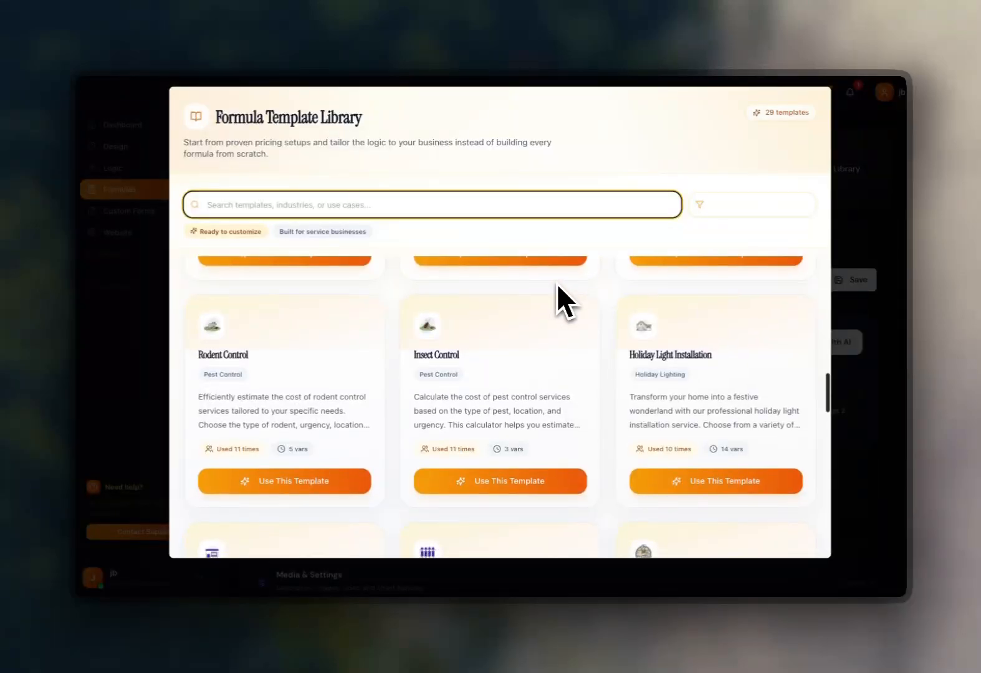
pyautogui.scroll(-3, 667, 321)
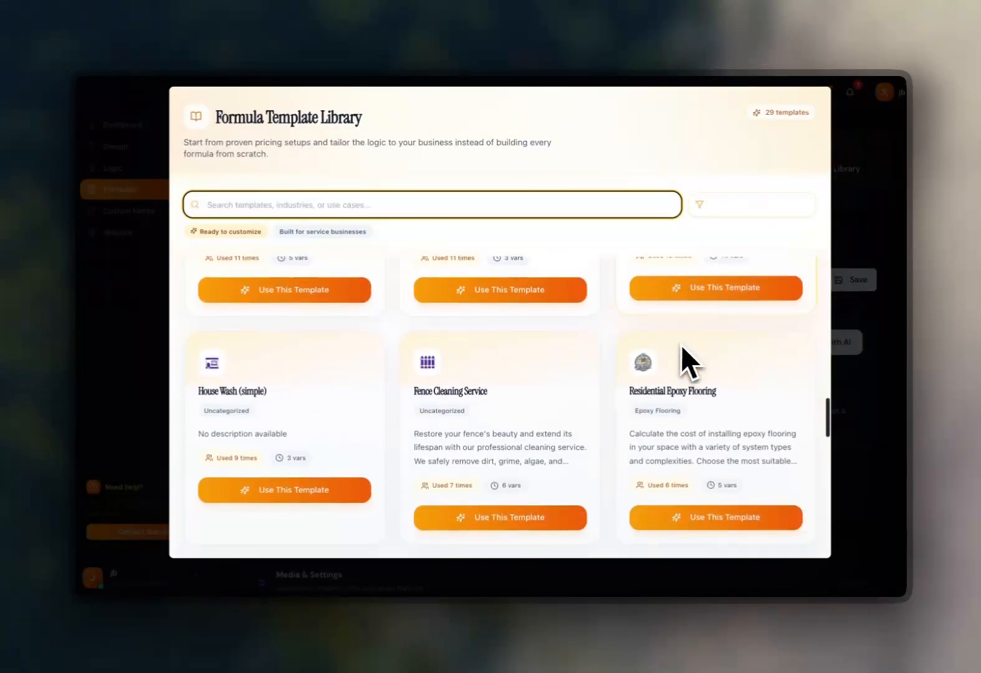
pyautogui.scroll(-5, 683, 350)
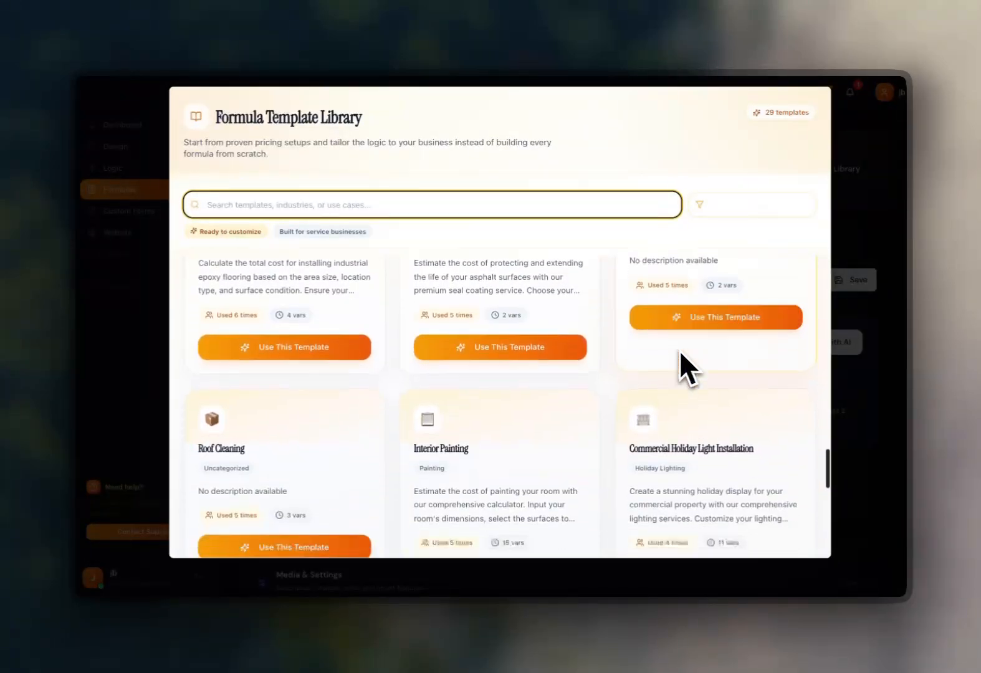
pyautogui.scroll(-3, 717, 370)
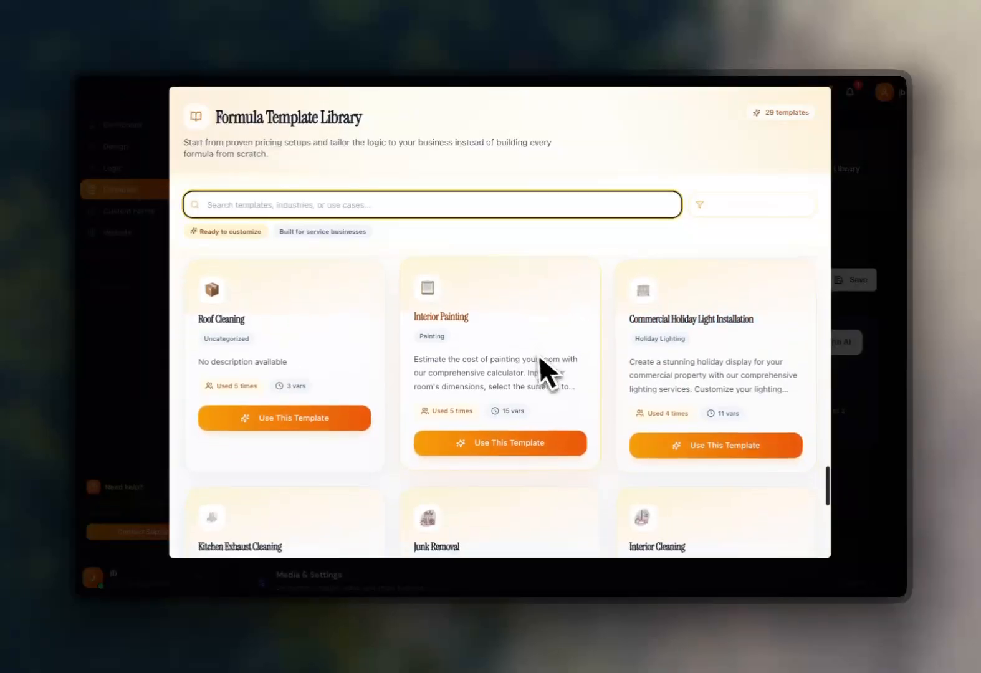
pyautogui.scroll(-5, 680, 341)
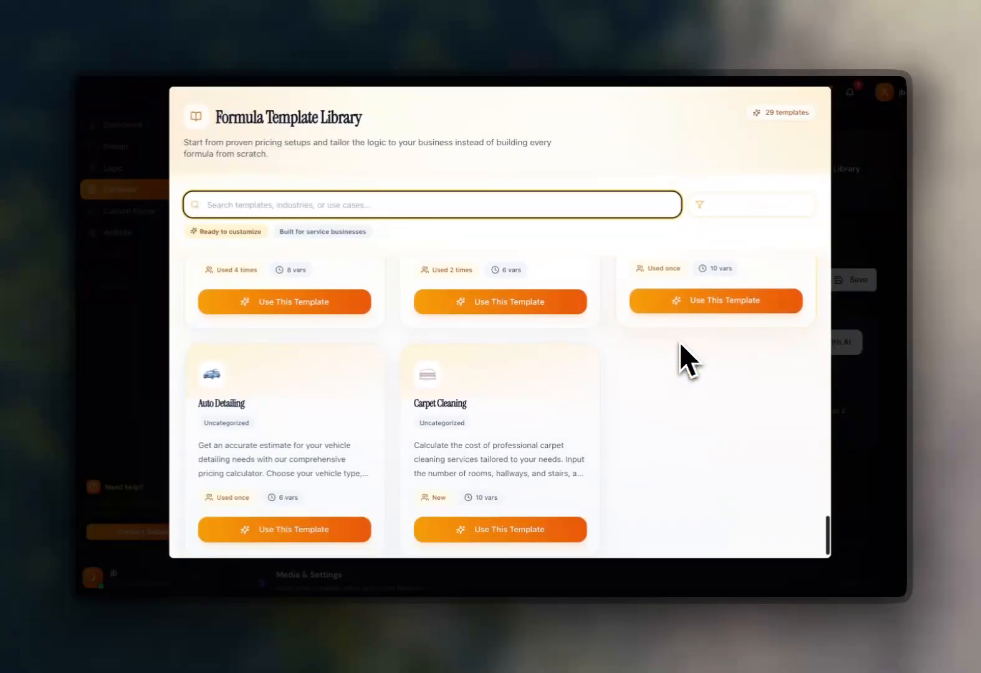
pyautogui.scroll(4, 679, 341)
pyautogui.scroll(9, 684, 342)
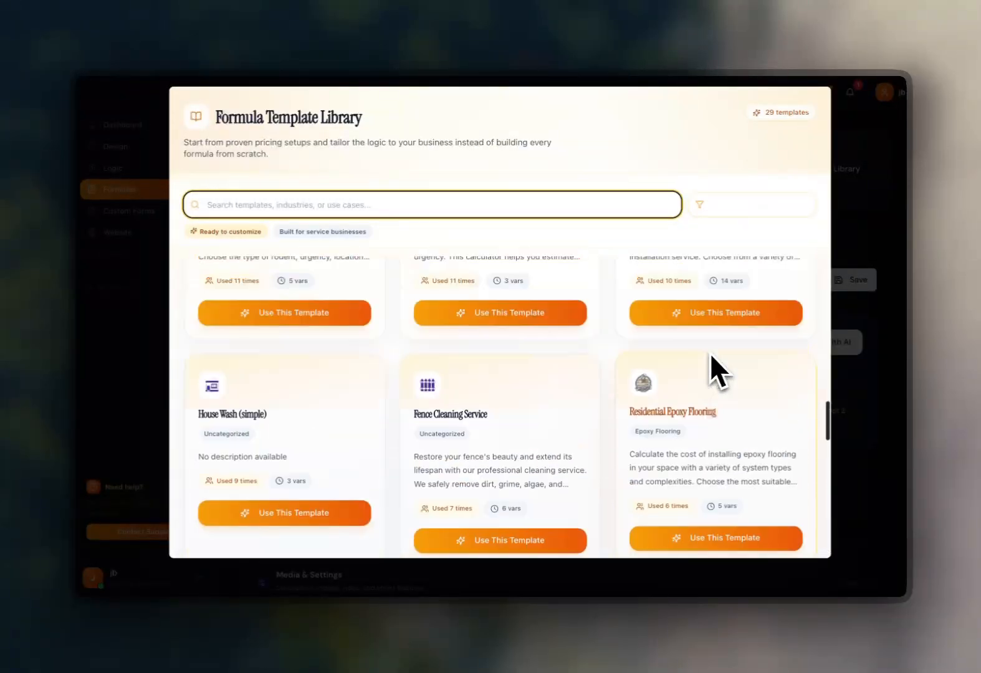
pyautogui.scroll(-1, 719, 364)
pyautogui.click(718, 447)
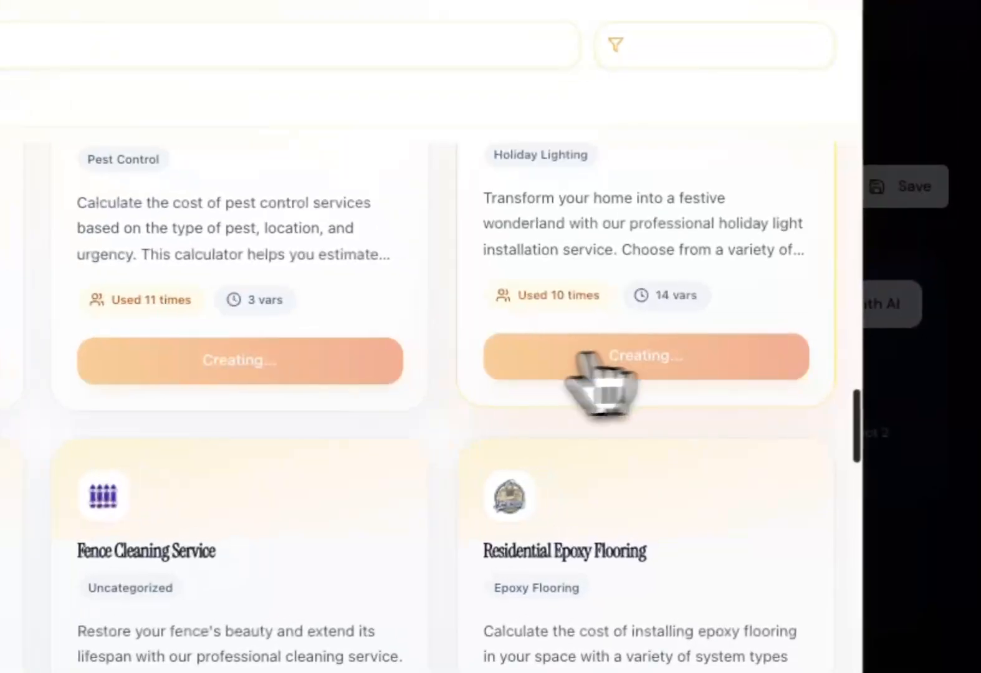
pyautogui.scroll(2, 449, 330)
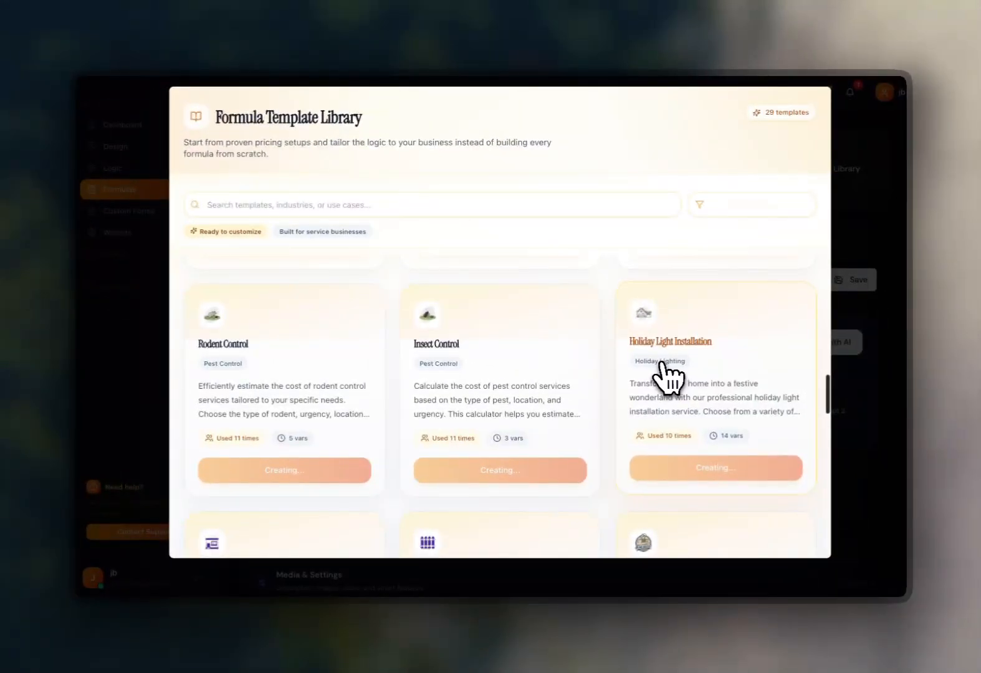
pyautogui.scroll(5, 663, 373)
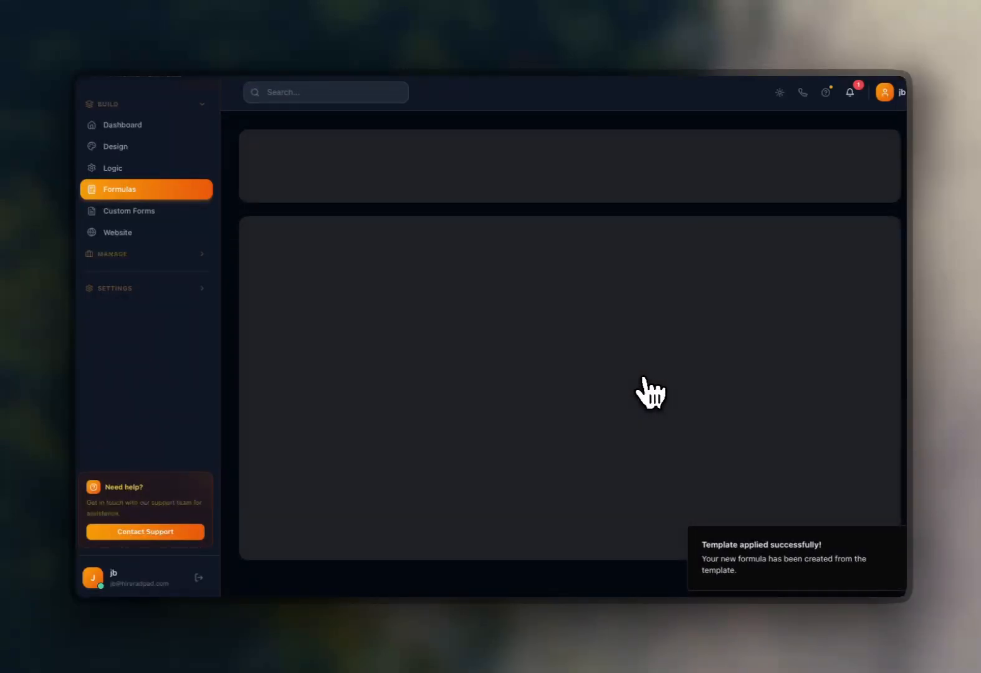
# Review the holiday light template's tree variable, conditional display and pricing formula, and save the calculator.
pyautogui.scroll(-8, 636, 384)
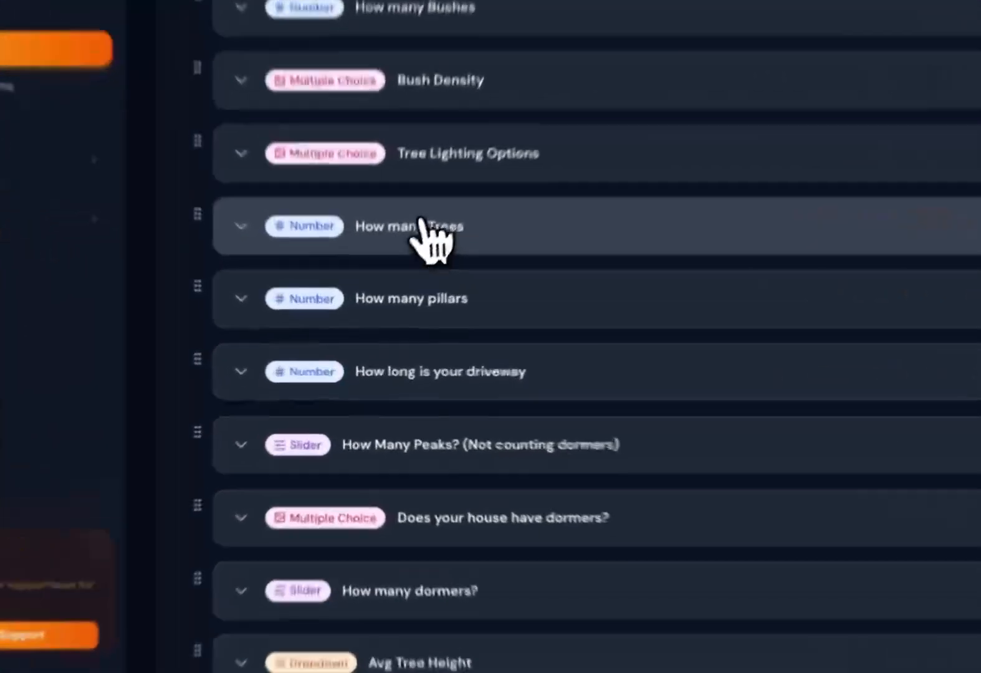
pyautogui.click(396, 293)
pyautogui.click(306, 271)
pyautogui.scroll(-1, 500, 296)
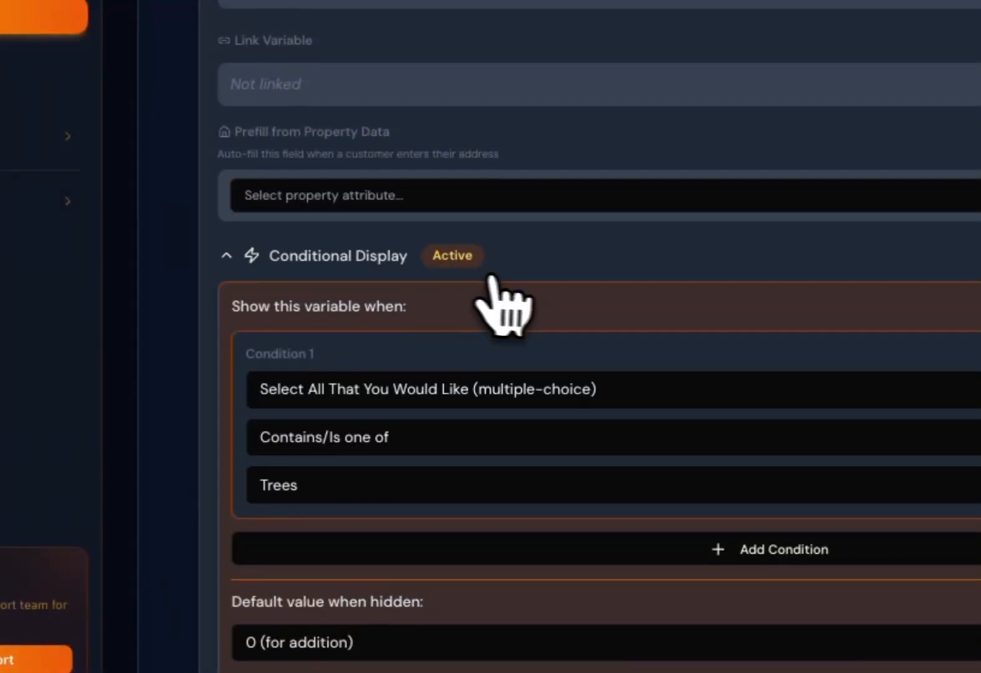
pyautogui.scroll(-10, 646, 384)
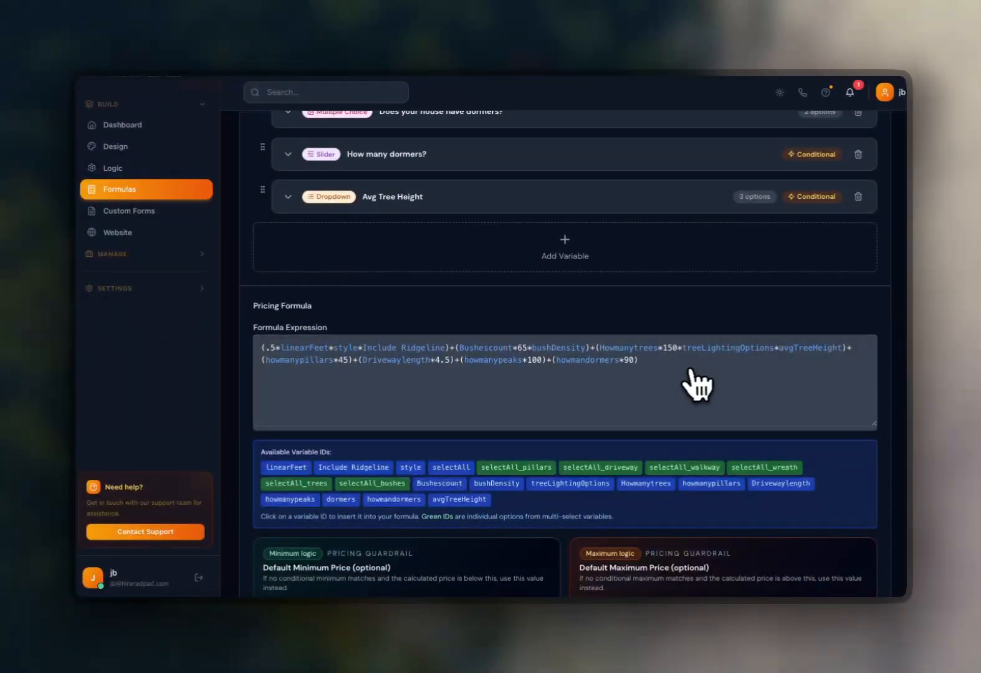
pyautogui.scroll(-1, 688, 374)
pyautogui.scroll(-1, 707, 361)
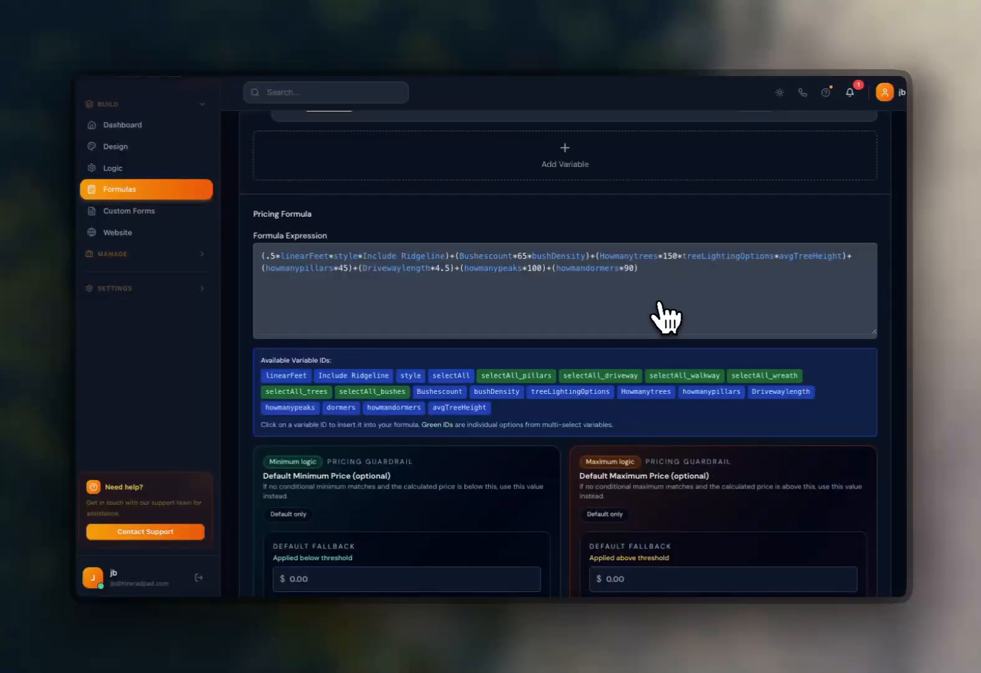
pyautogui.scroll(-4, 666, 321)
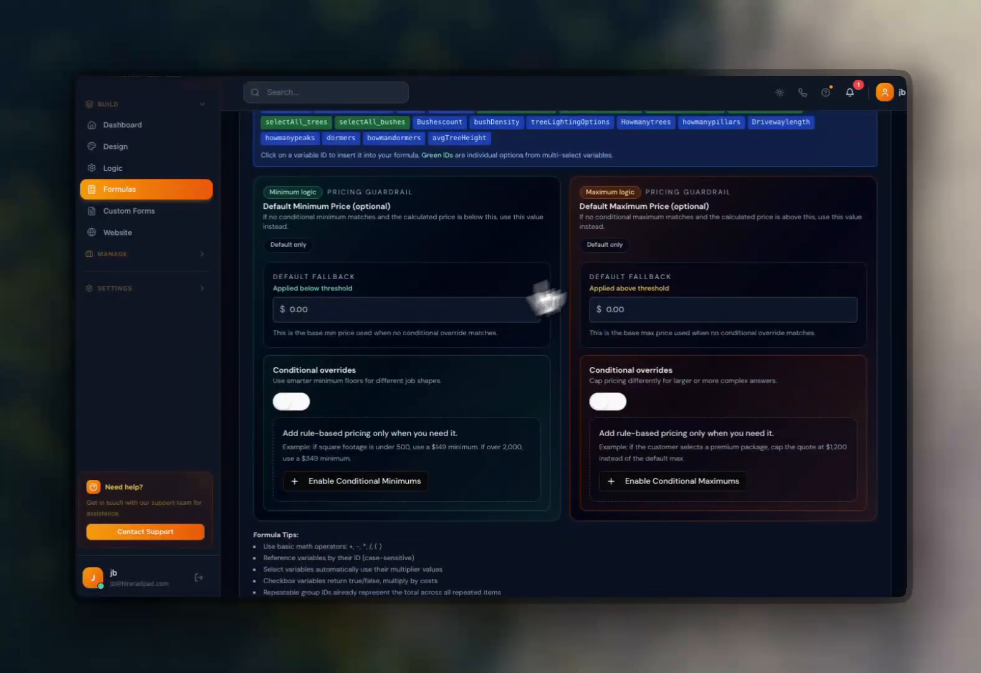
pyautogui.scroll(15, 648, 237)
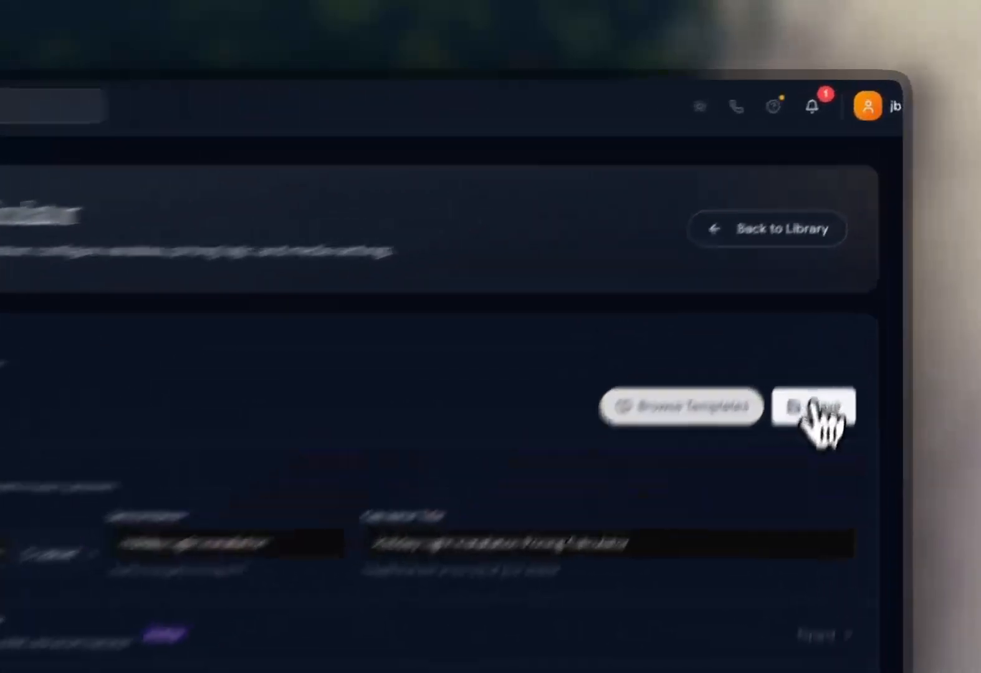
pyautogui.click(851, 280)
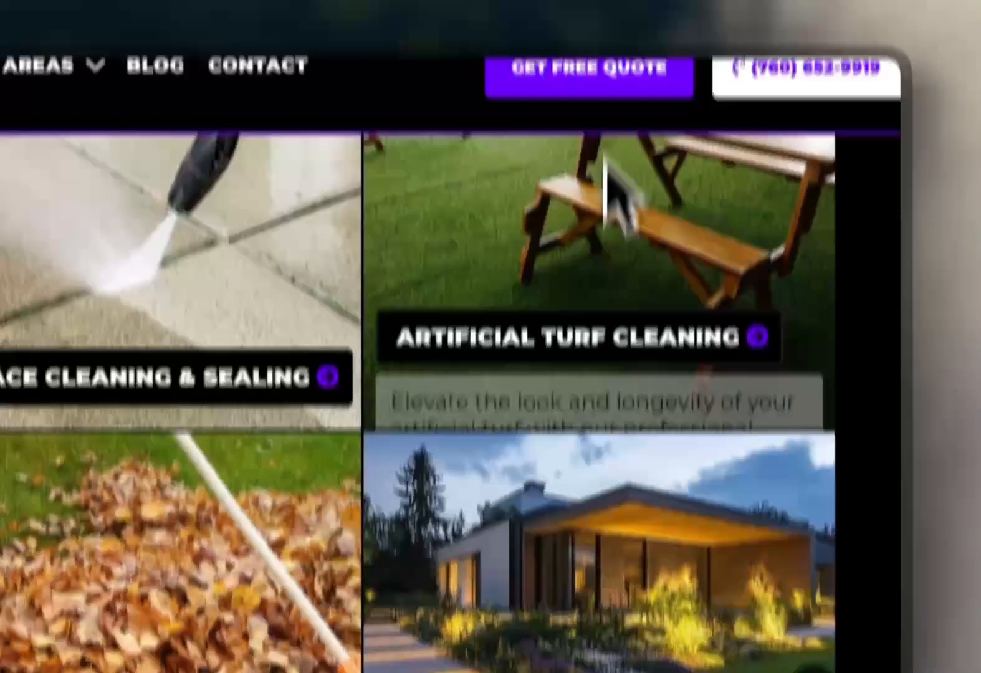
# Browse the Yard Clean Up service page on the company website.
pyautogui.scroll(-3, 624, 209)
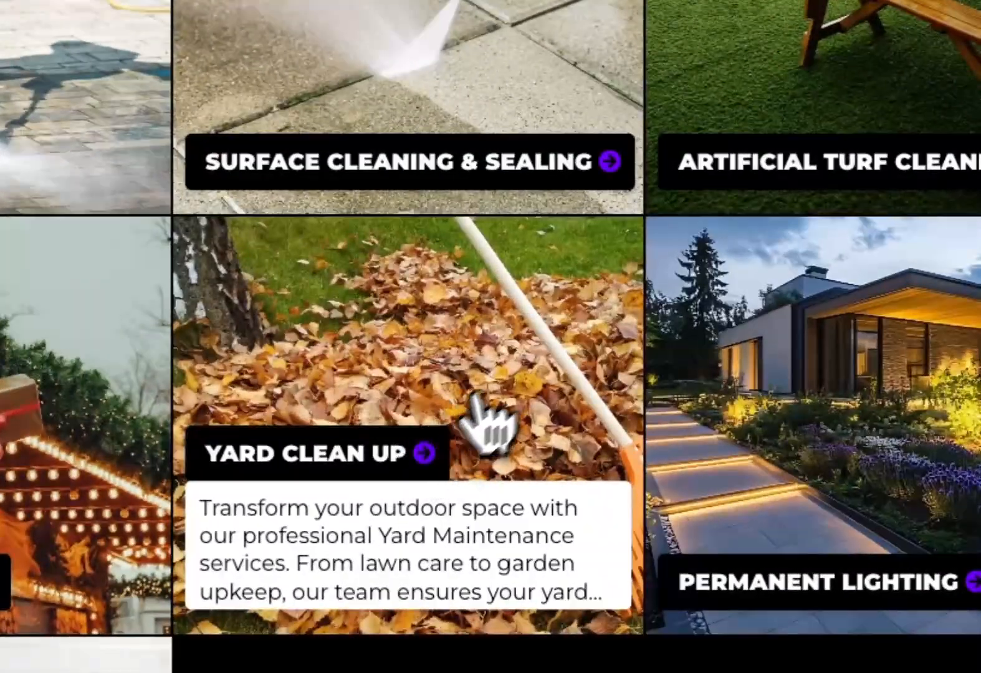
pyautogui.click(496, 393)
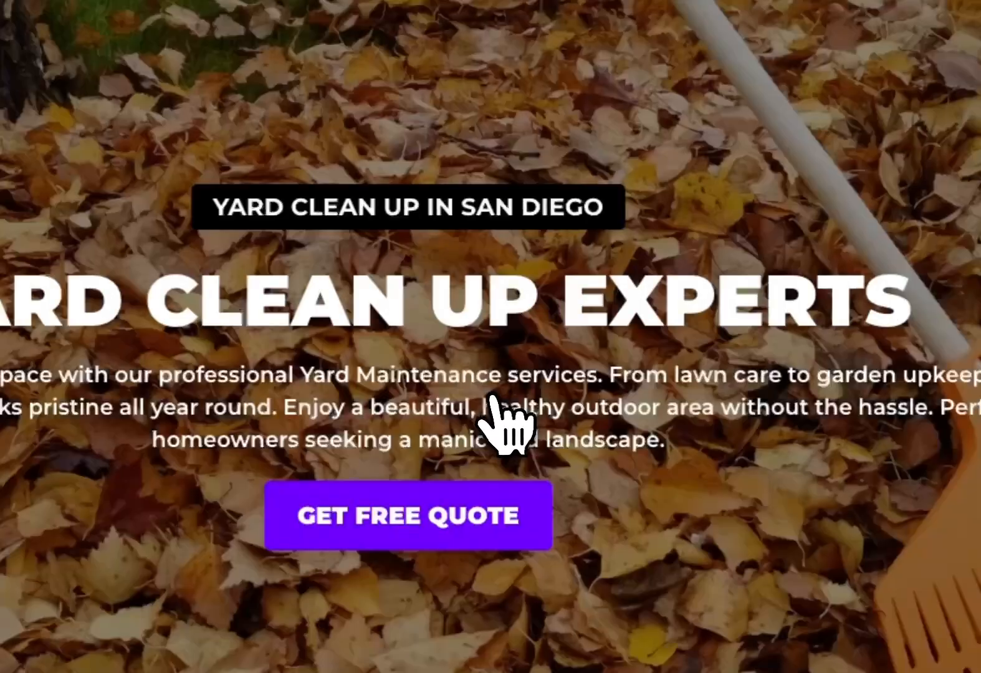
pyautogui.scroll(-10, 565, 296)
pyautogui.scroll(-15, 590, 294)
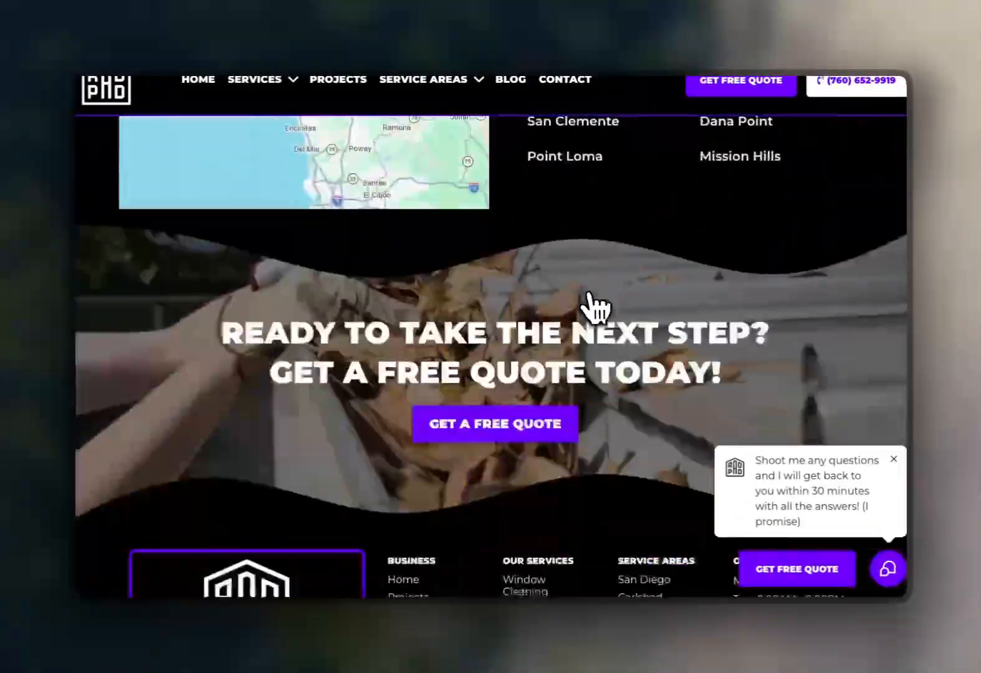
pyautogui.scroll(20, 546, 355)
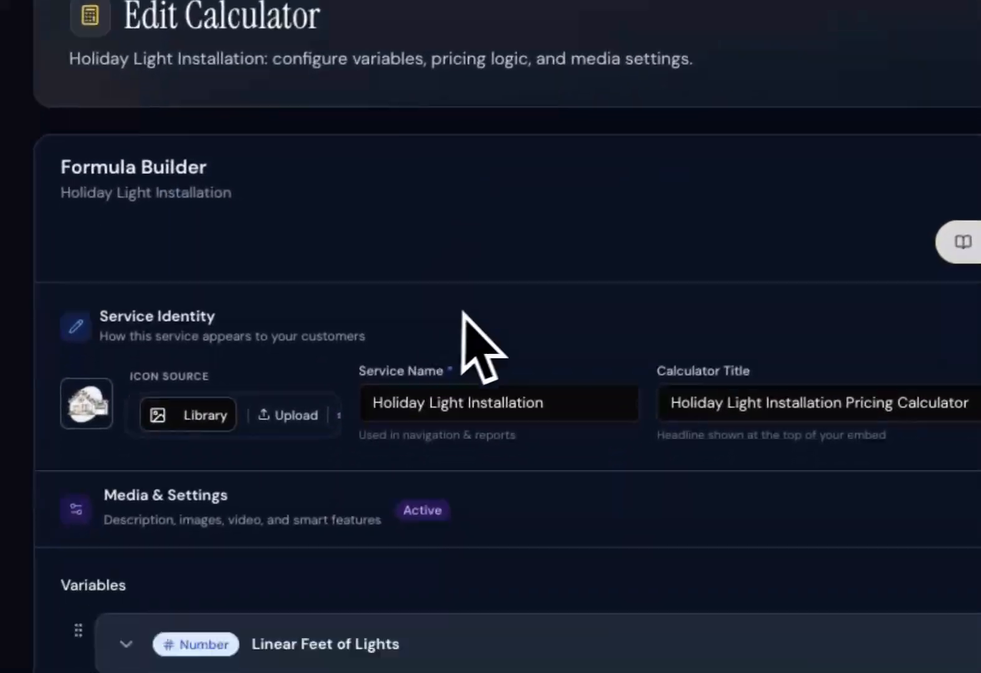
# Return to the library, start a new calculator and generate its formula with AI from the description "yard clean up service".
pyautogui.scroll(-15, 471, 340)
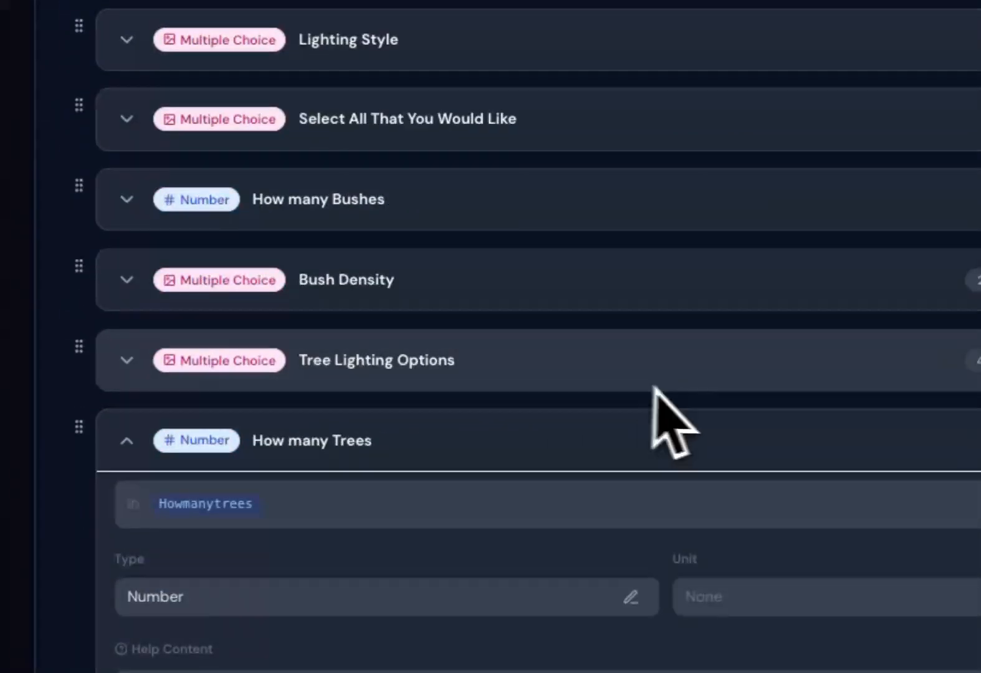
pyautogui.scroll(-10, 654, 388)
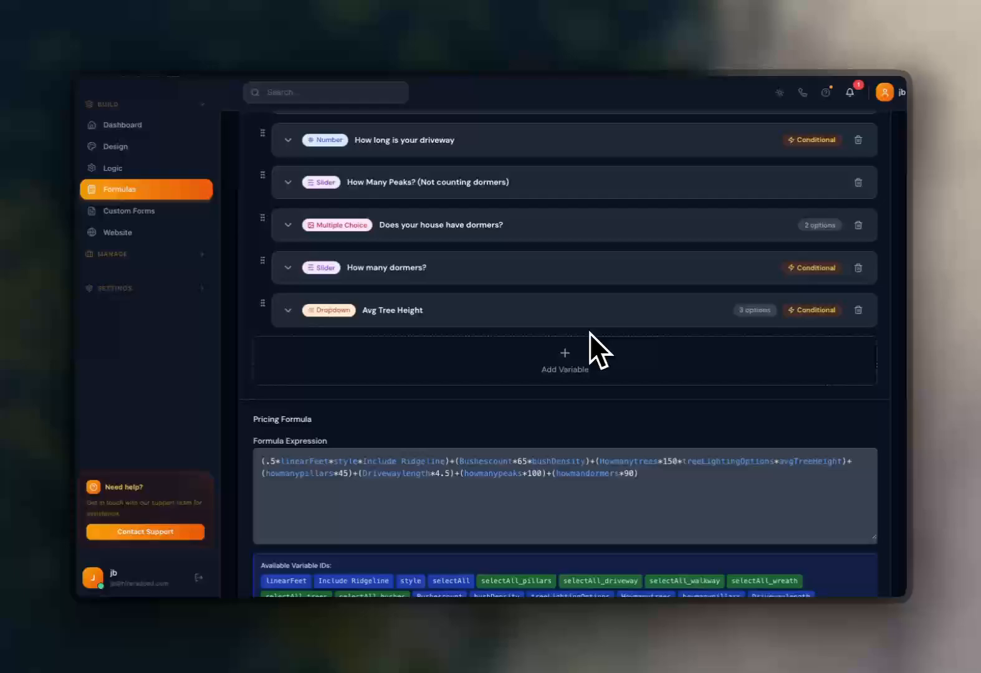
pyautogui.scroll(15, 593, 336)
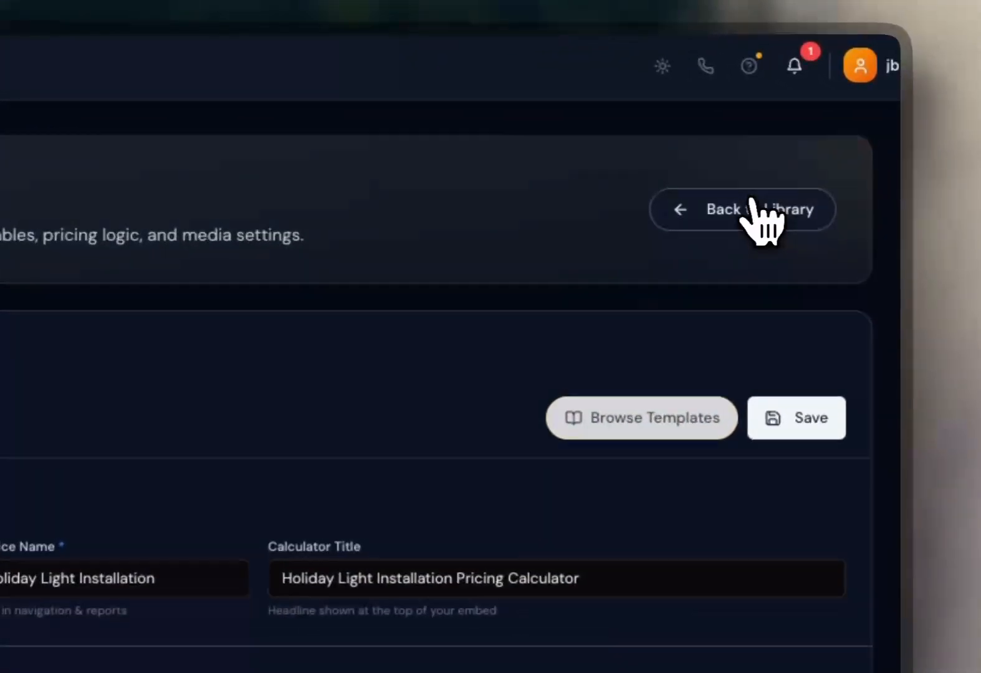
pyautogui.click(754, 209)
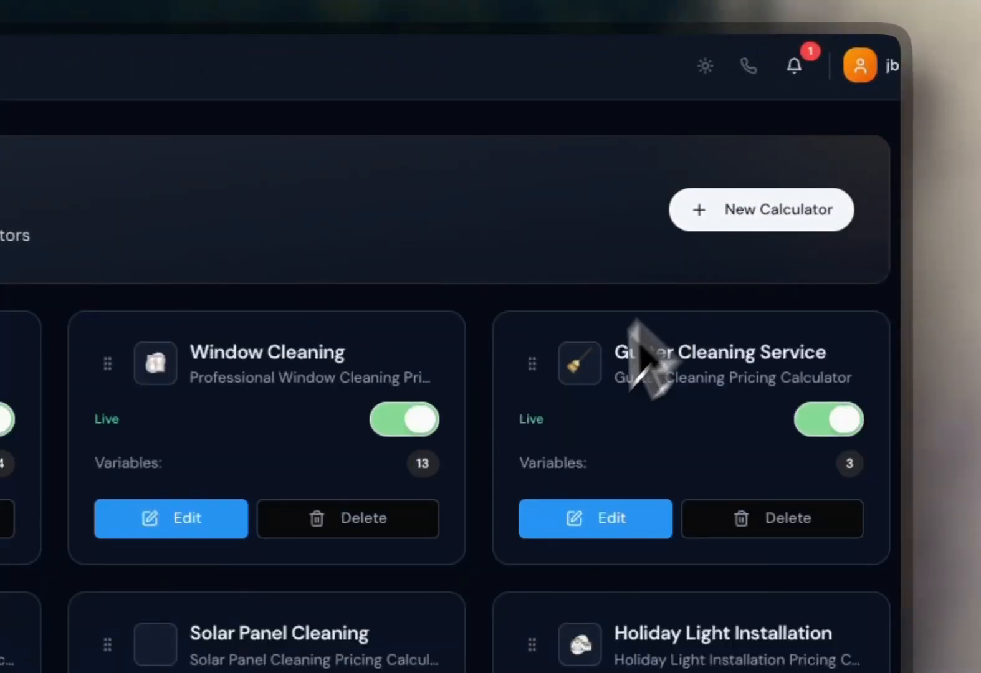
pyautogui.click(723, 218)
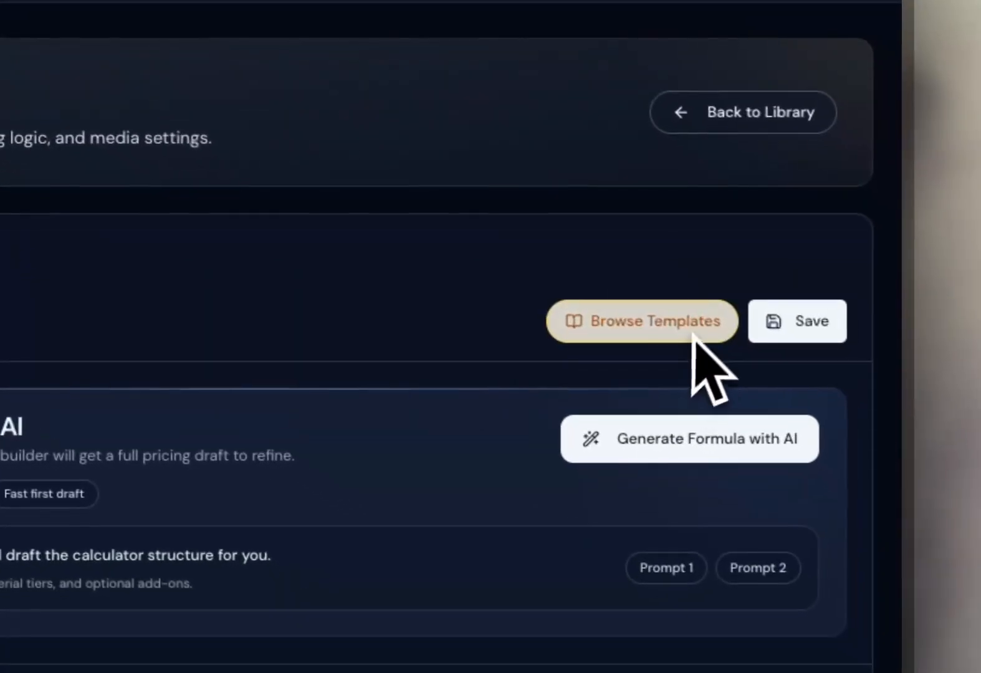
pyautogui.click(803, 499)
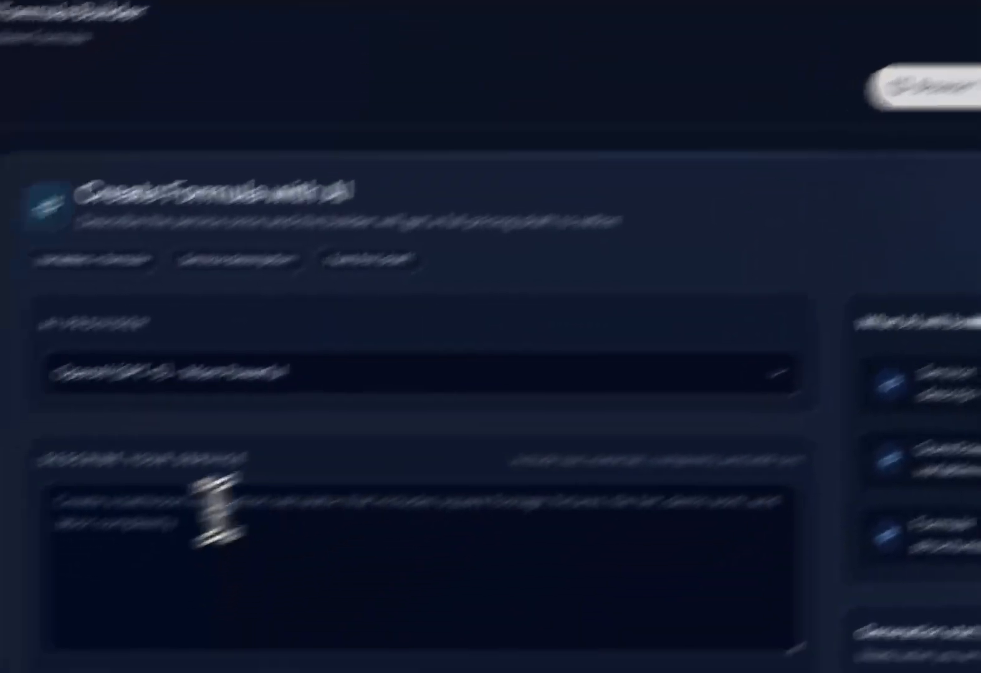
pyautogui.click(455, 420)
pyautogui.write('ya')
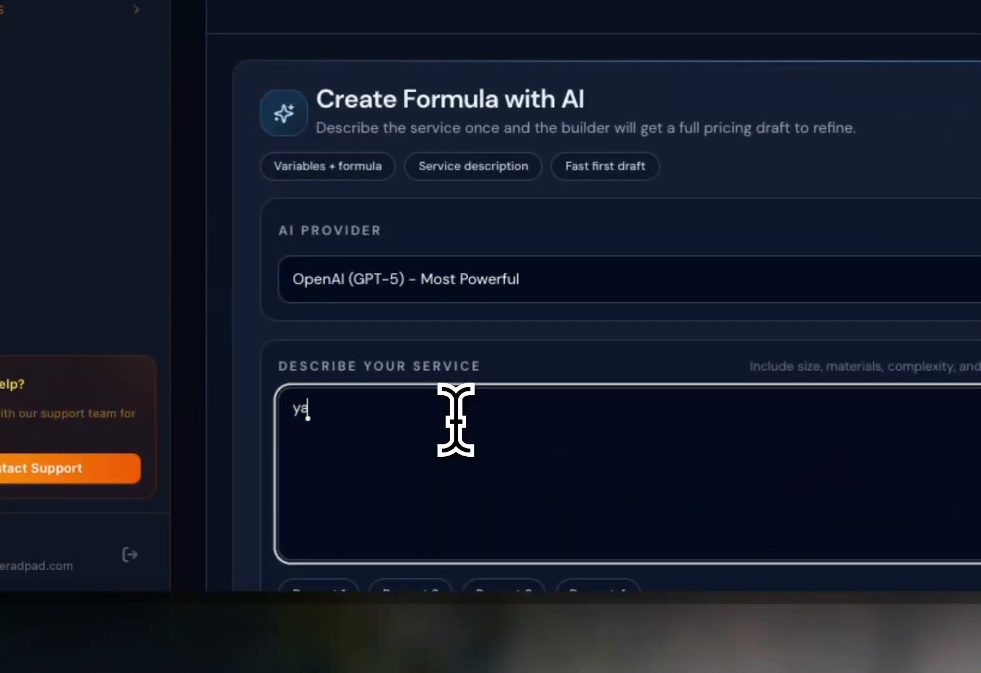
pyautogui.write('rd clean up service')
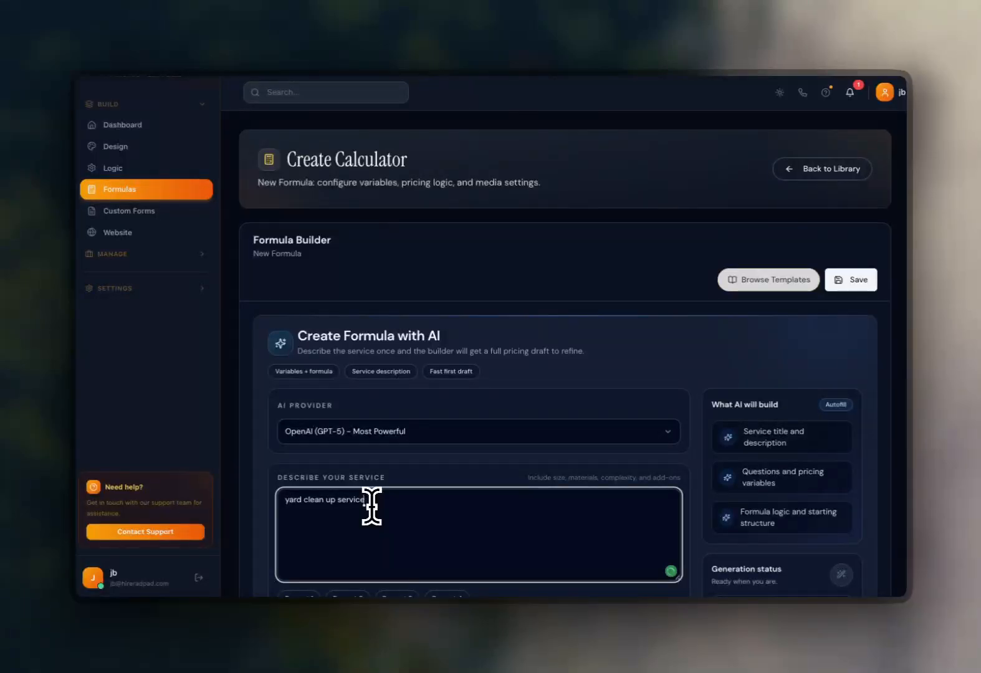
pyautogui.scroll(-2, 457, 524)
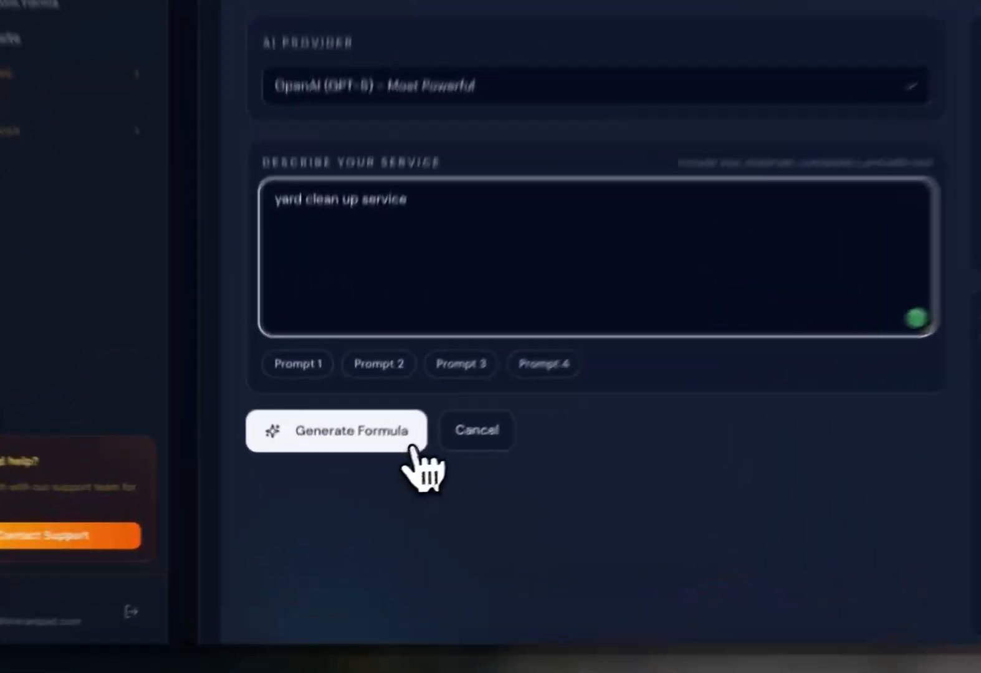
pyautogui.click(367, 558)
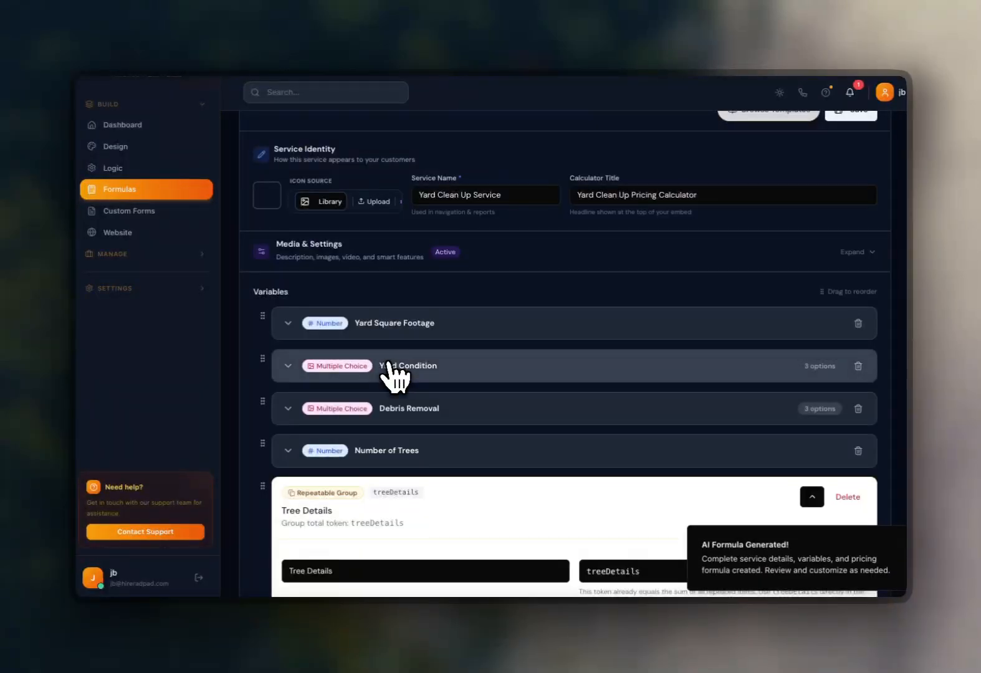
# Review the AI-generated variables and Tree Details repeatable group, switching the interface to light mode.
pyautogui.scroll(-2, 620, 432)
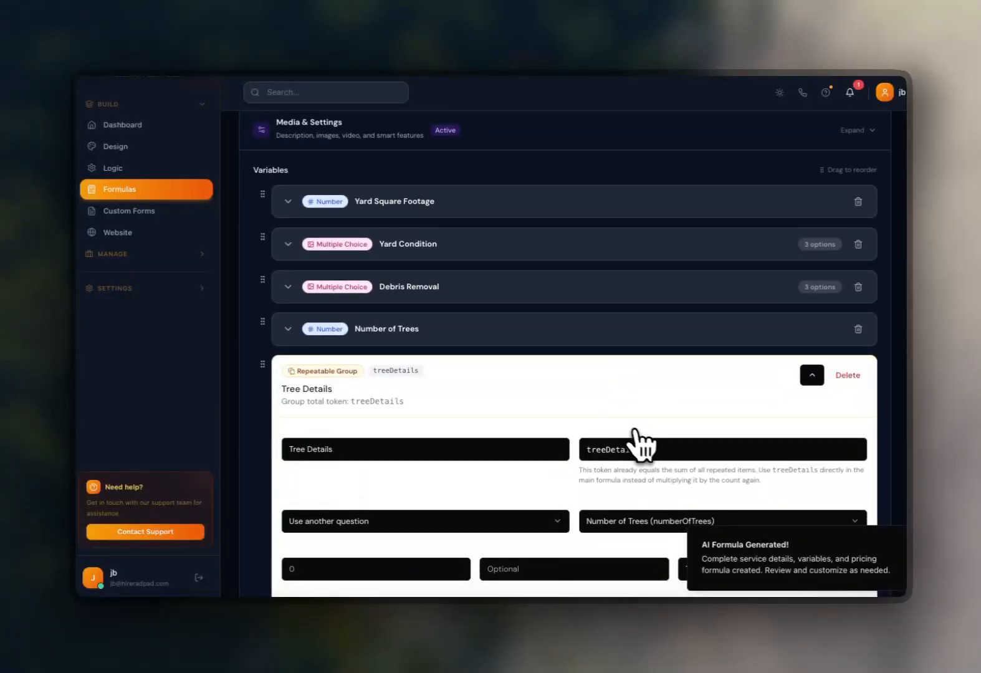
pyautogui.scroll(-3, 571, 363)
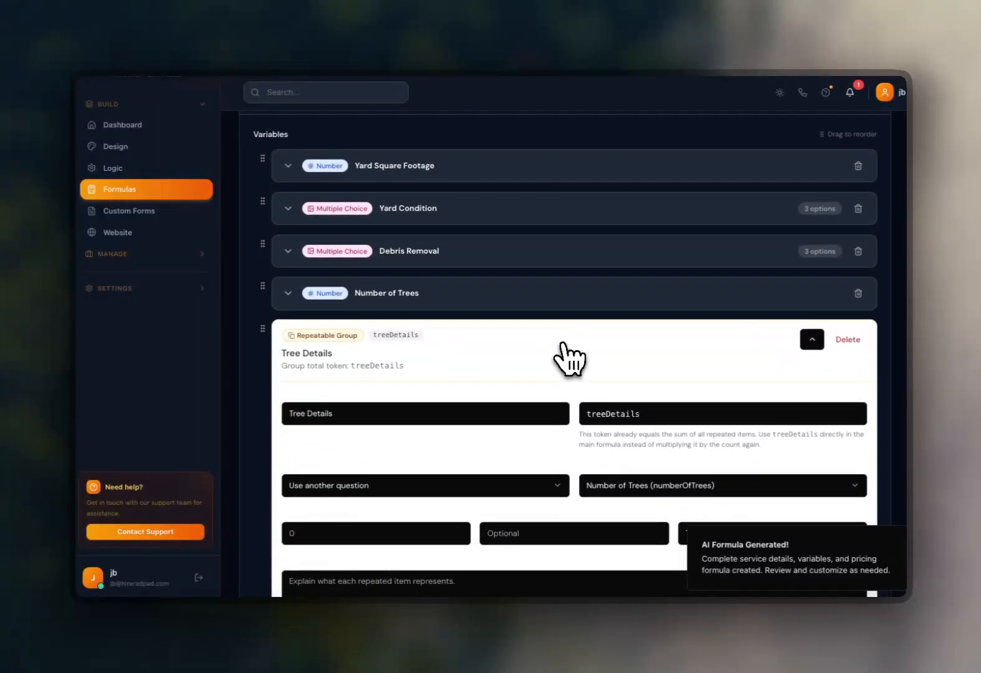
pyautogui.scroll(-2, 579, 361)
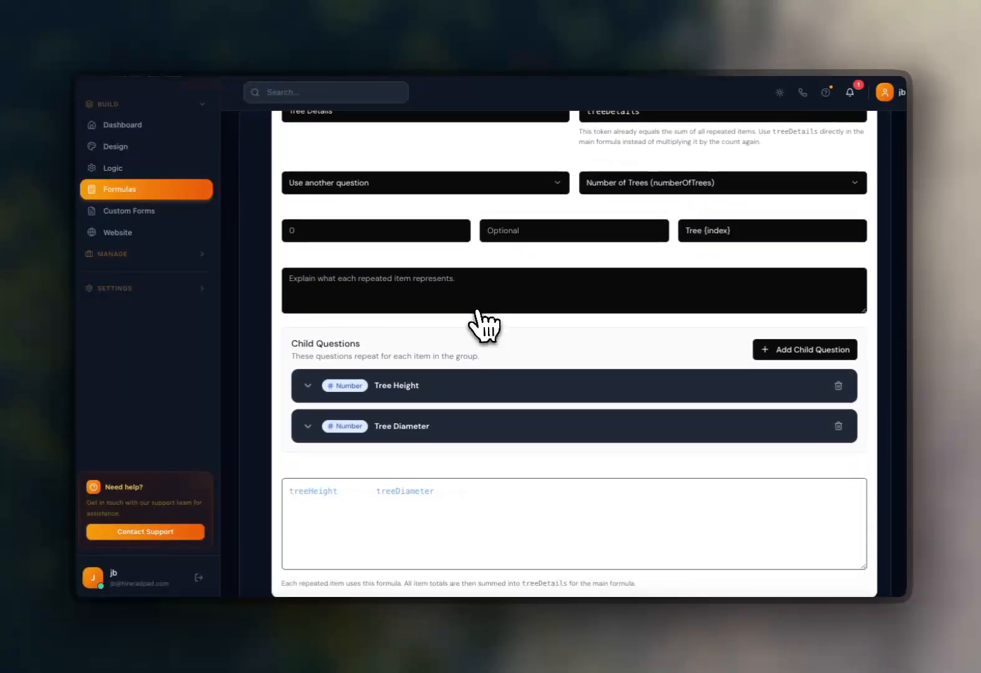
pyautogui.scroll(5, 487, 324)
pyautogui.click(779, 93)
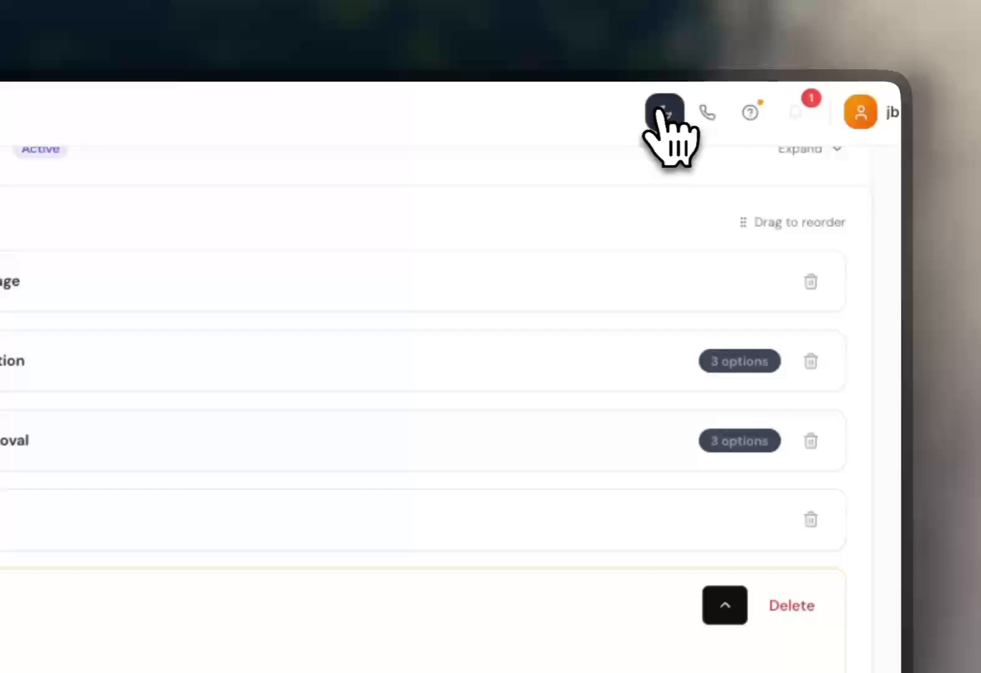
pyautogui.scroll(-3, 398, 464)
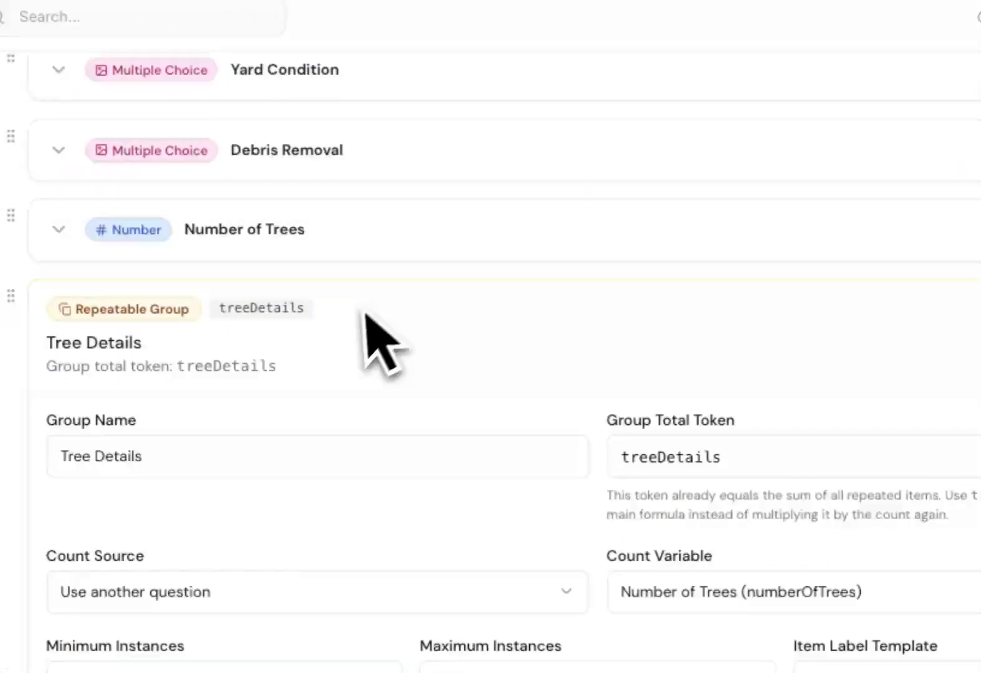
# Review the Tree Details group's count settings, child questions and per-item formula, and the Number of Trees variable.
pyautogui.scroll(-2, 382, 367)
pyautogui.scroll(-2, 392, 358)
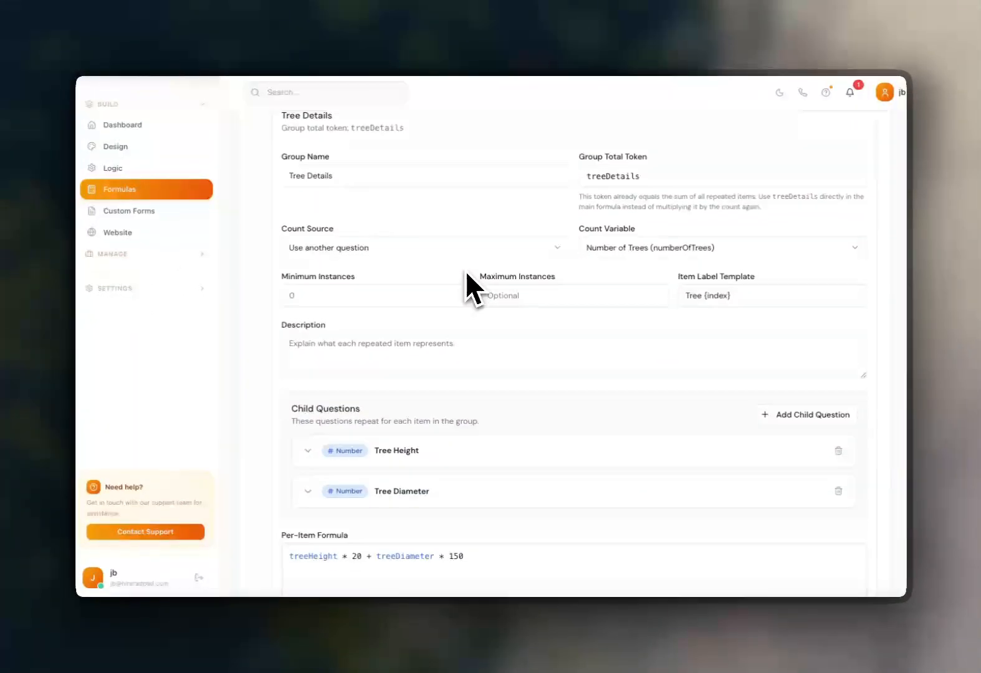
pyautogui.scroll(-4, 474, 293)
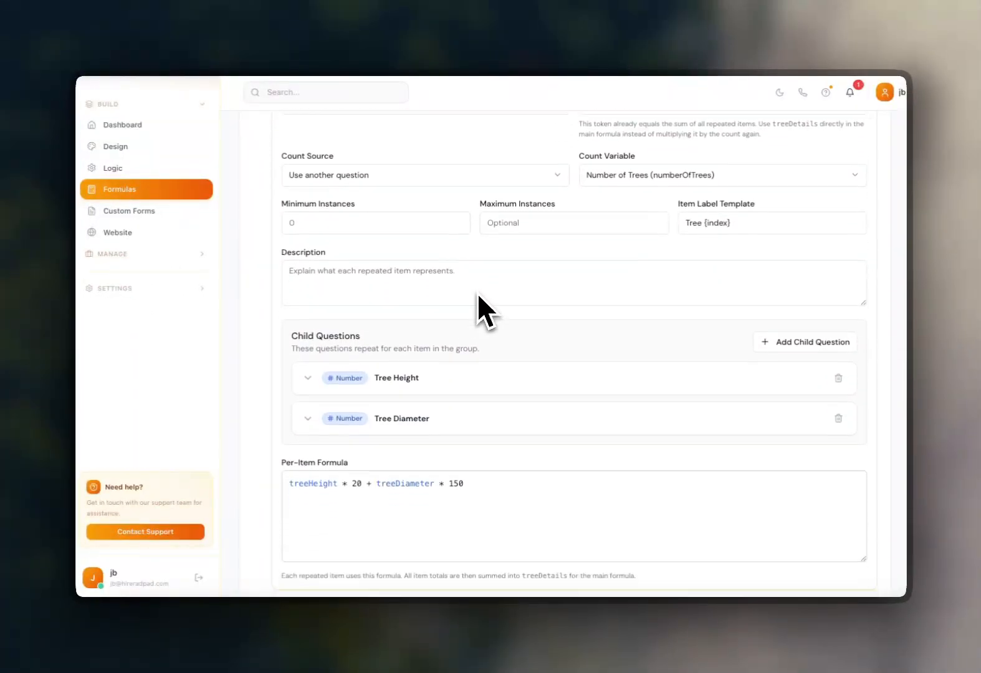
pyautogui.scroll(-1, 483, 311)
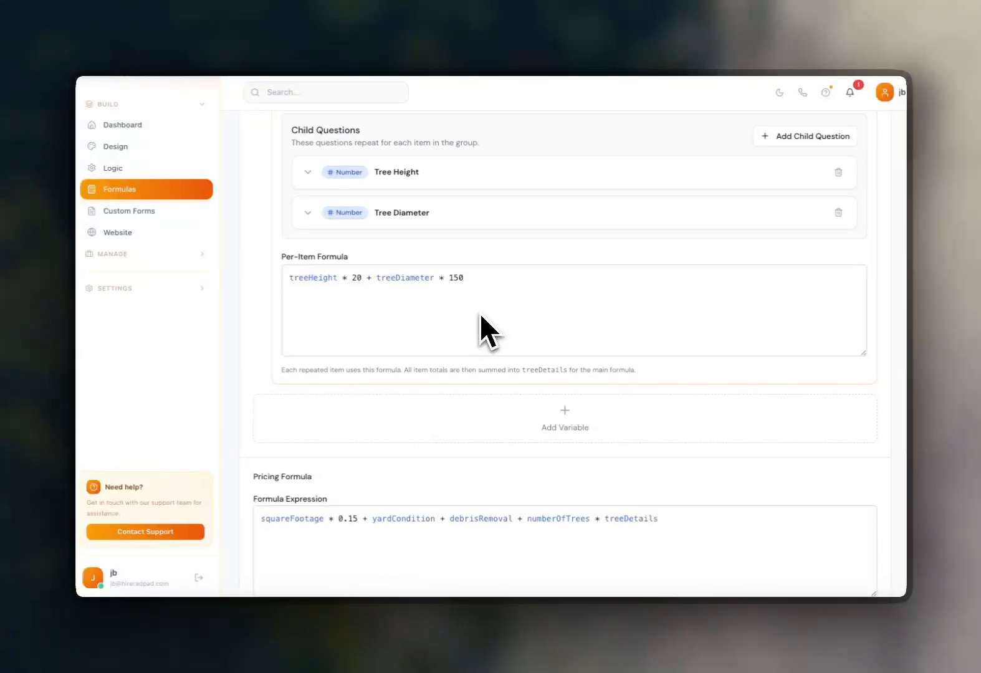
pyautogui.scroll(2, 479, 318)
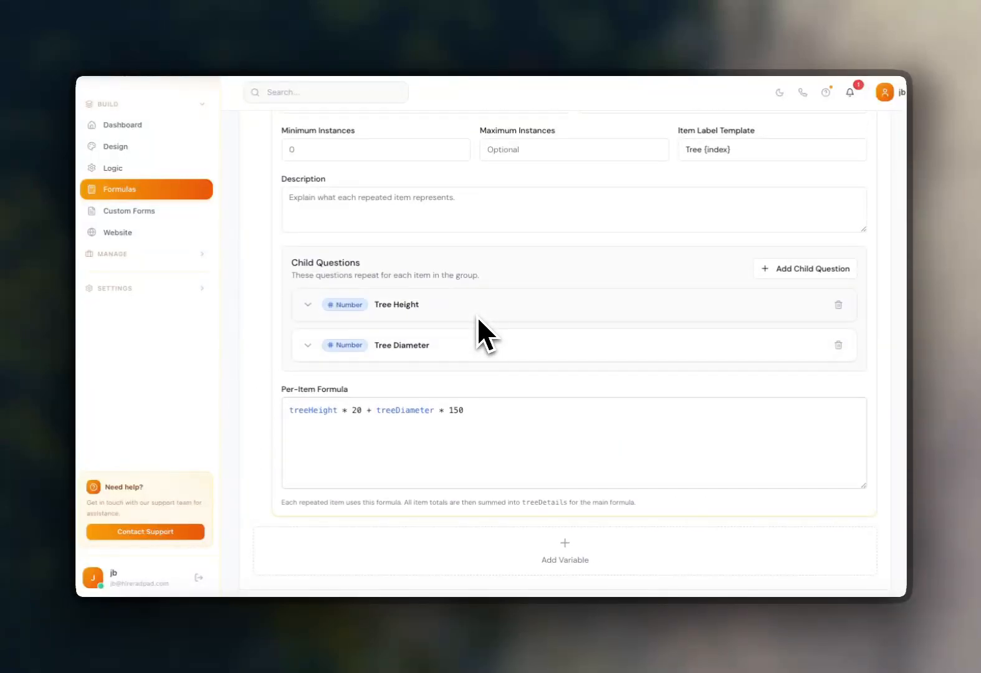
pyautogui.scroll(3, 467, 340)
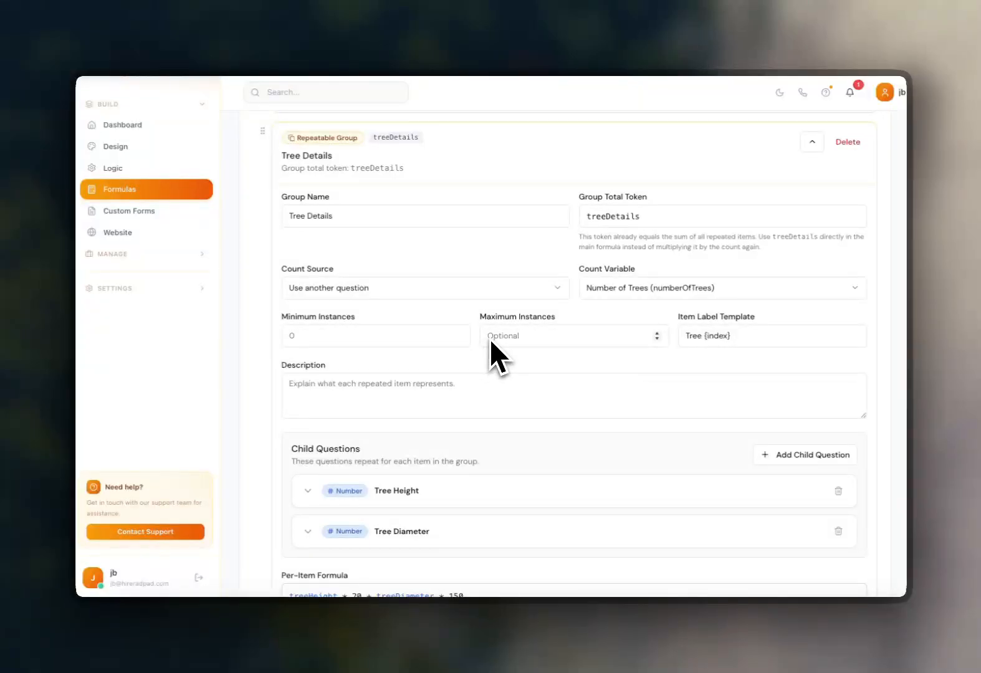
pyautogui.scroll(1, 491, 340)
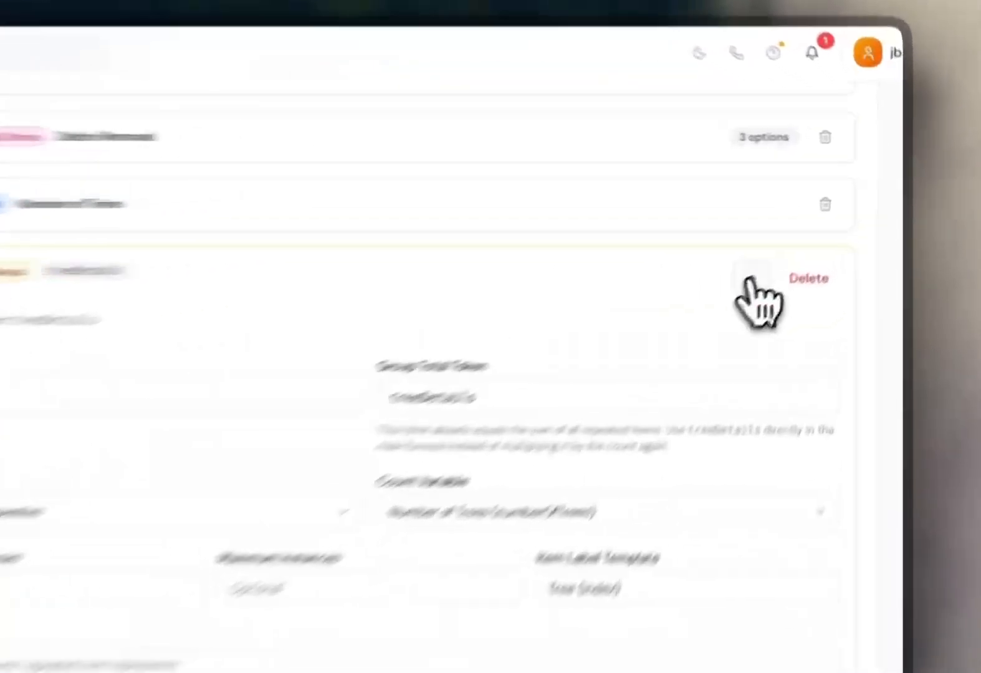
pyautogui.click(812, 234)
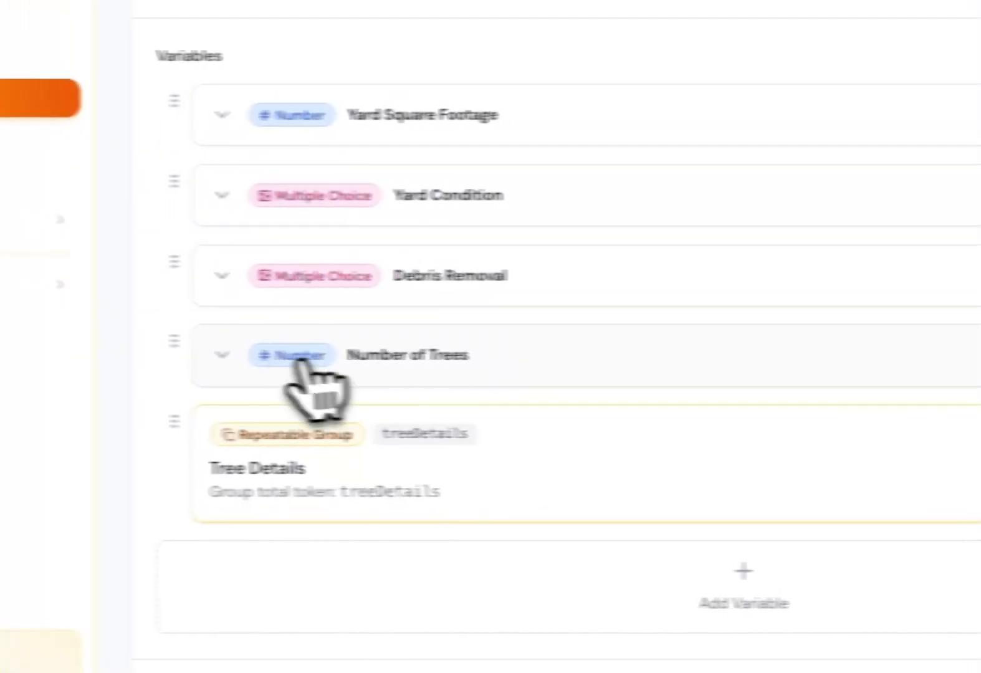
pyautogui.click(275, 356)
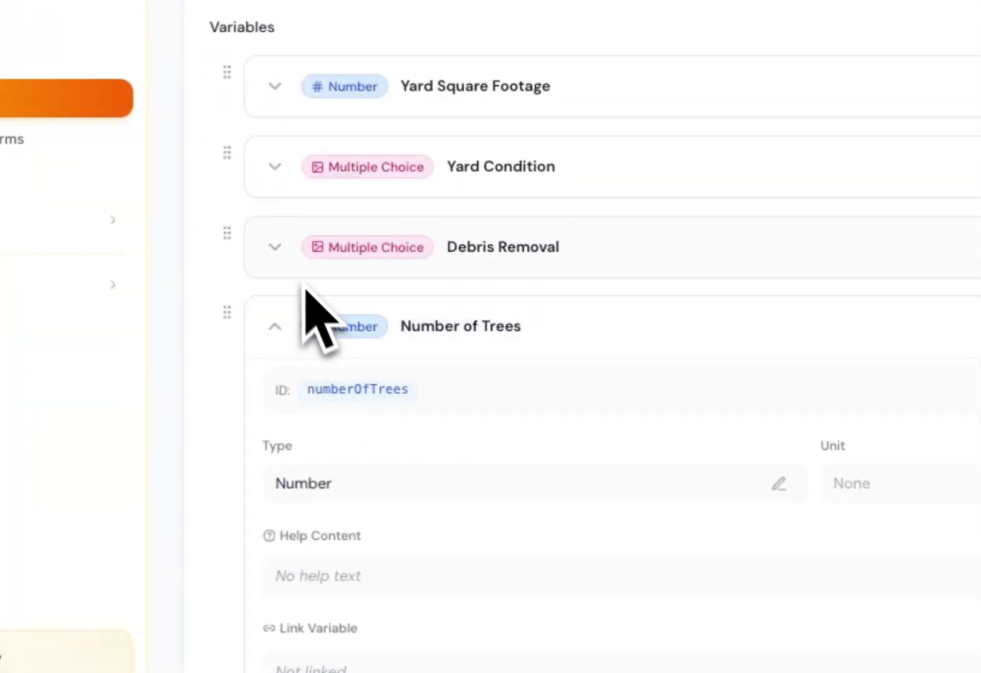
pyautogui.scroll(-1, 282, 311)
pyautogui.click(274, 287)
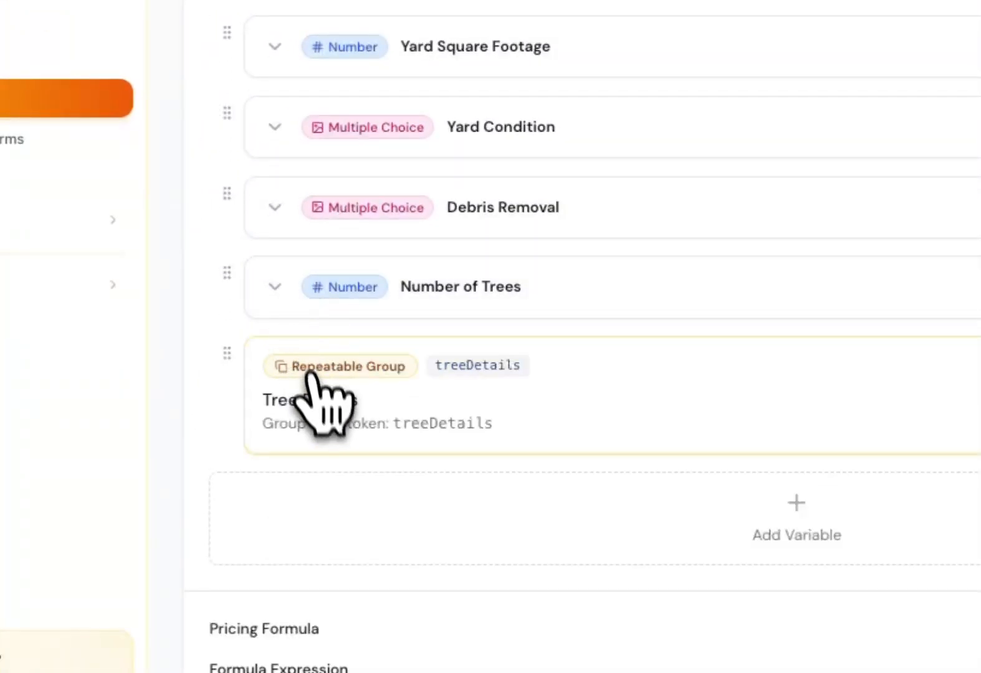
pyautogui.click(980, 381)
pyautogui.scroll(-10, 364, 368)
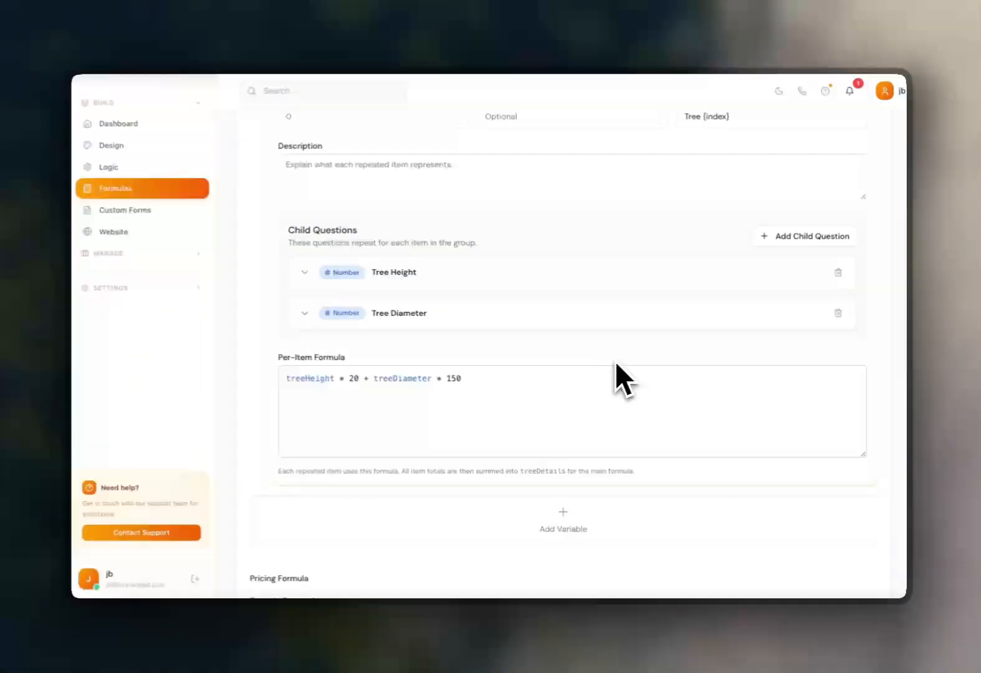
pyautogui.scroll(2, 616, 361)
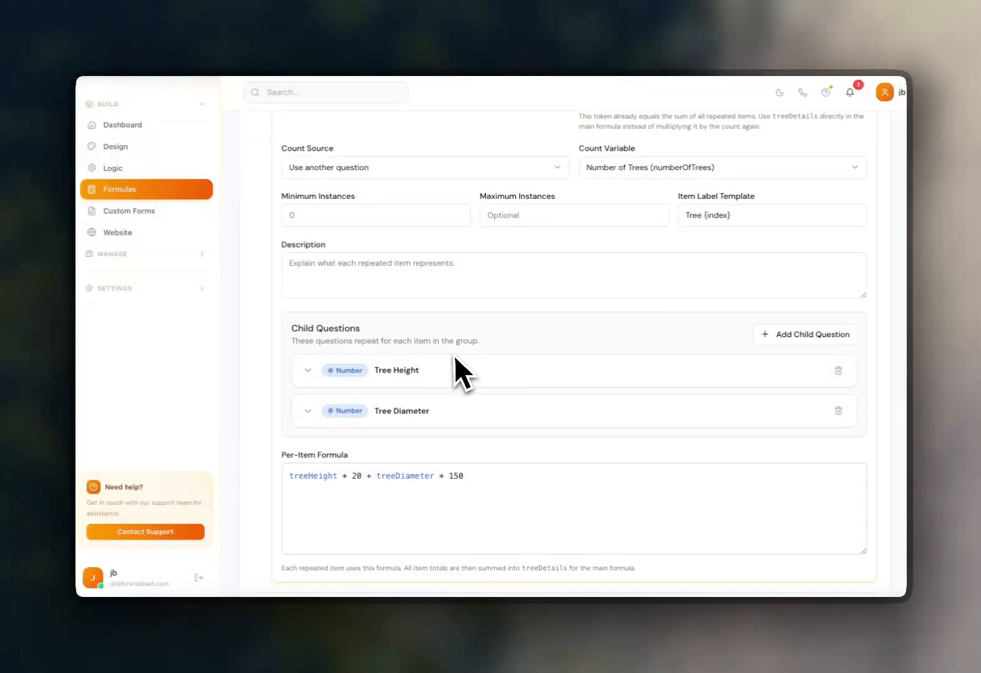
pyautogui.scroll(2, 465, 354)
pyautogui.scroll(1, 490, 353)
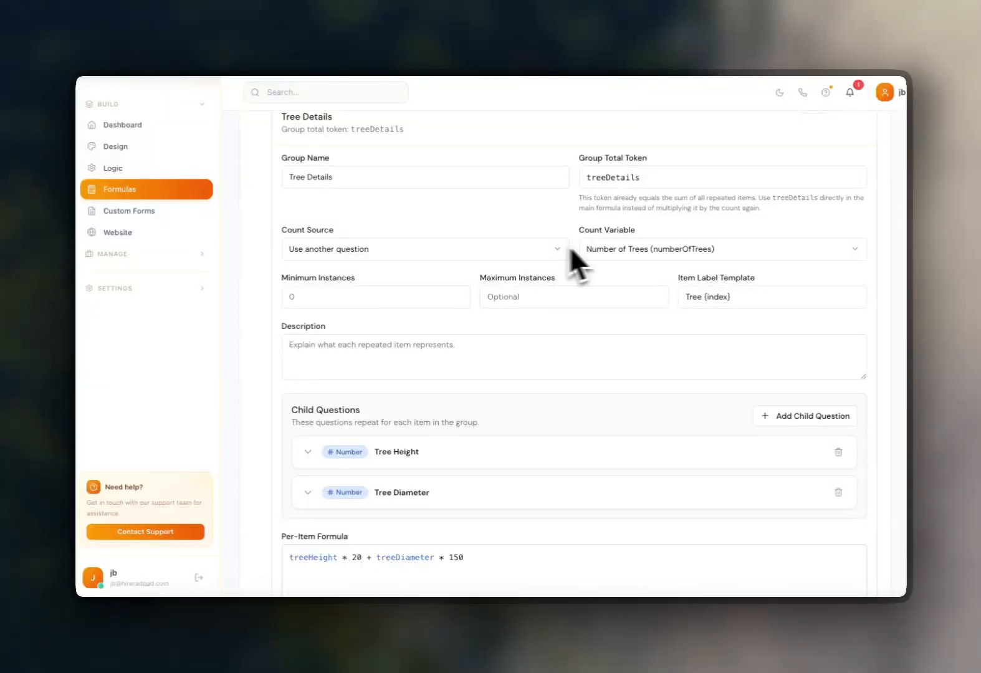
pyautogui.scroll(1, 586, 244)
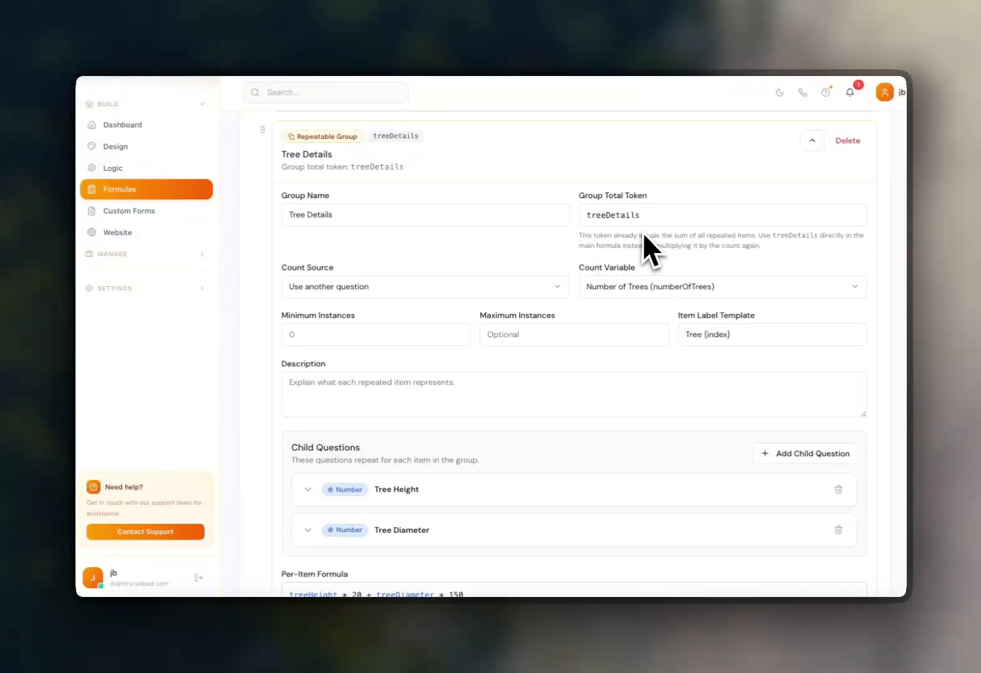
pyautogui.click(812, 141)
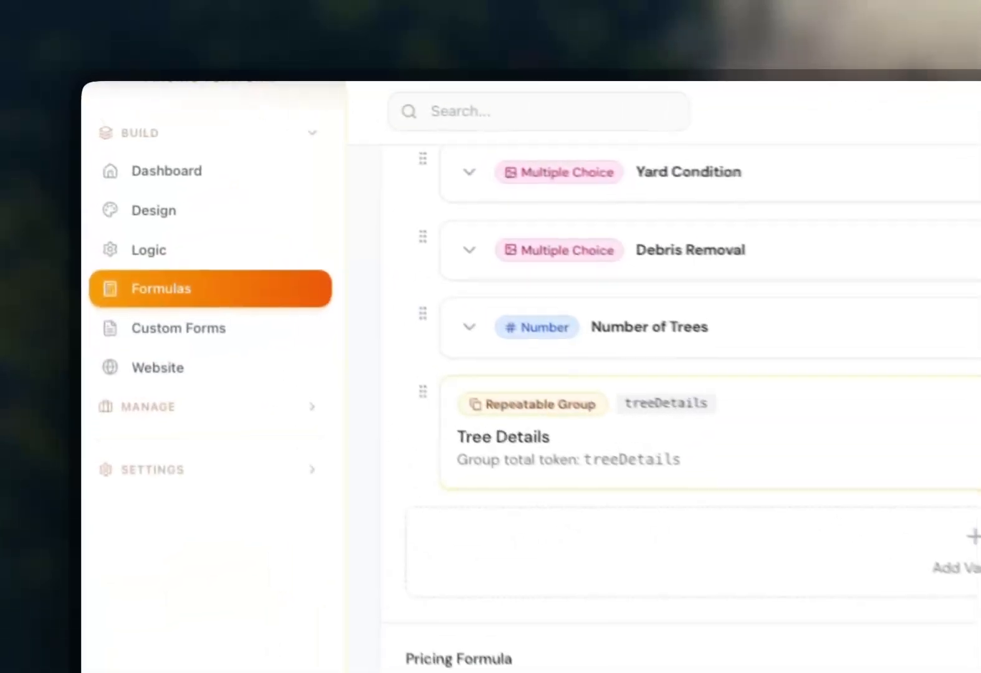
# Save the Yard Clean Up calculator.
pyautogui.scroll(-5, 541, 346)
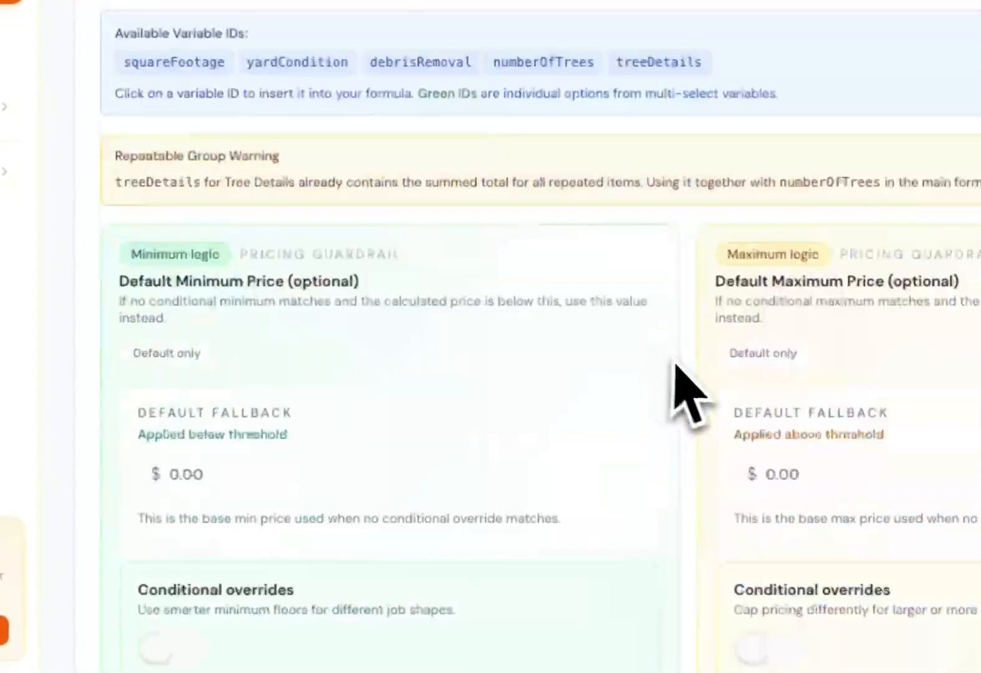
pyautogui.scroll(15, 659, 369)
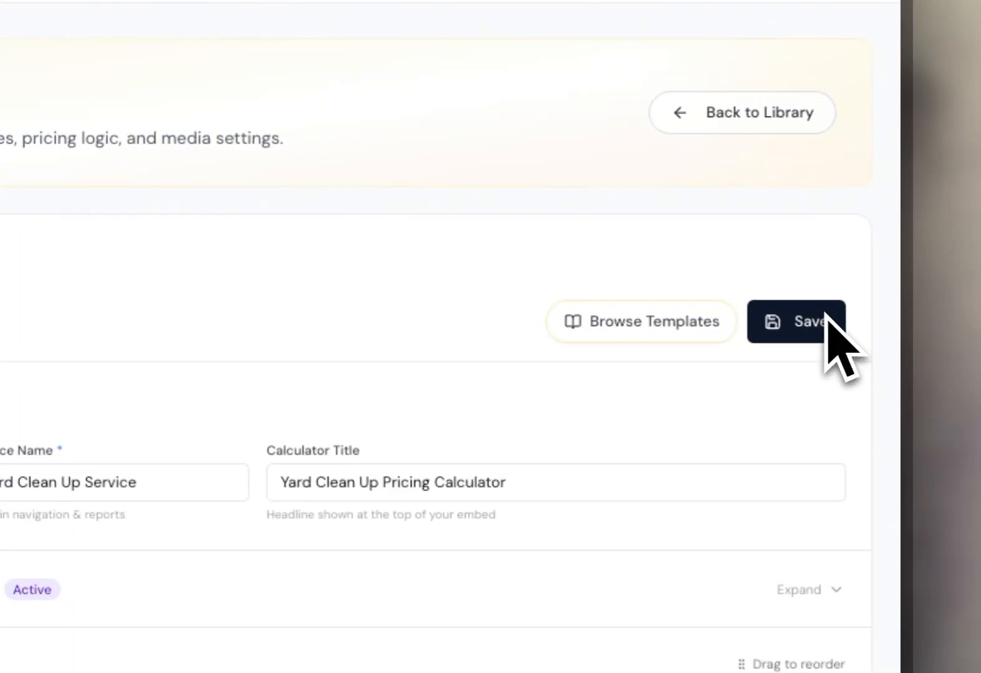
pyautogui.click(826, 338)
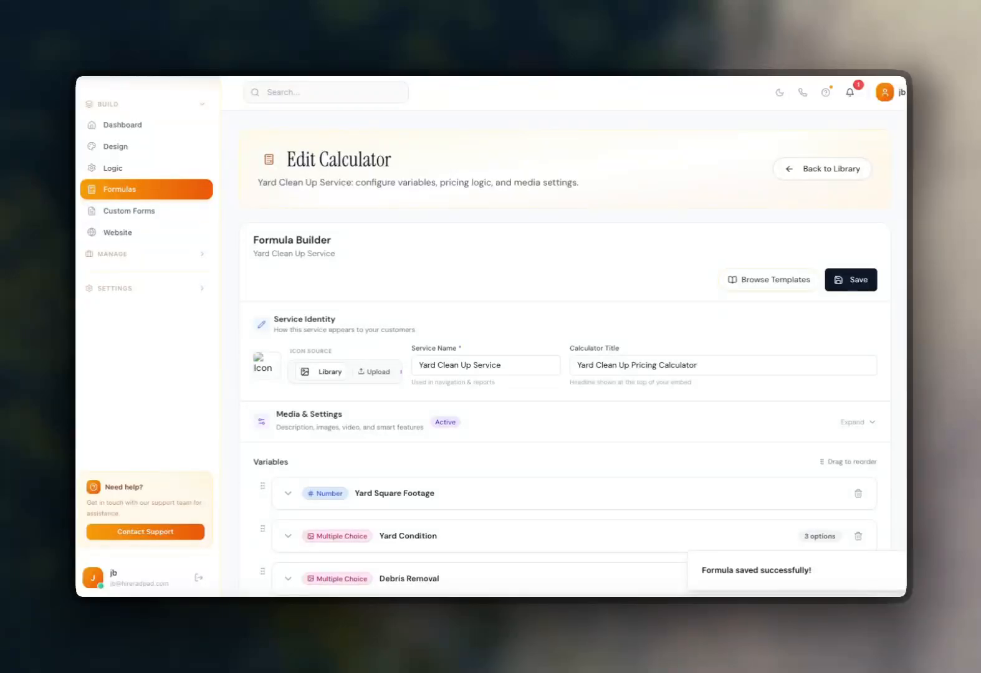
pyautogui.scroll(-5, 823, 257)
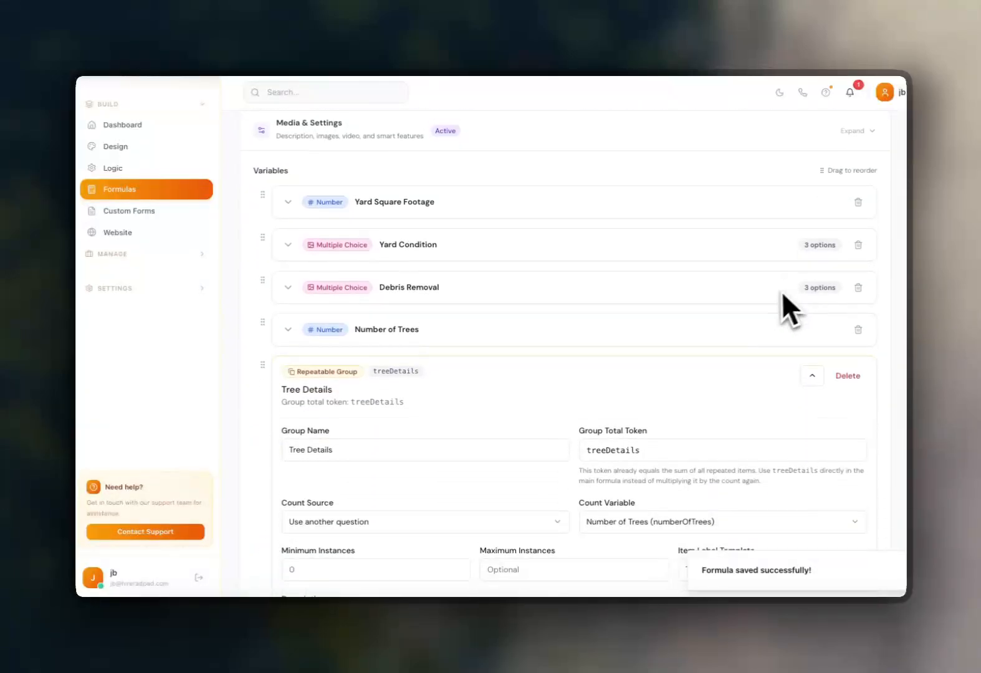
pyautogui.scroll(5, 783, 288)
pyautogui.click(851, 277)
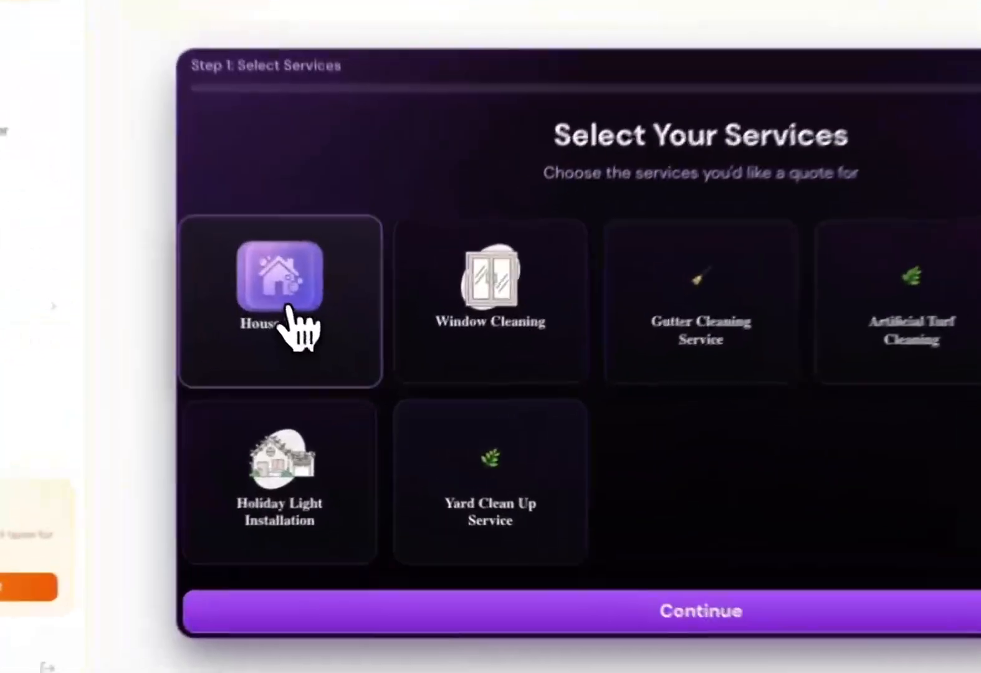
# Select all seven services on the call screen quote tool and continue.
pyautogui.click(288, 307)
pyautogui.click(489, 313)
pyautogui.click(692, 315)
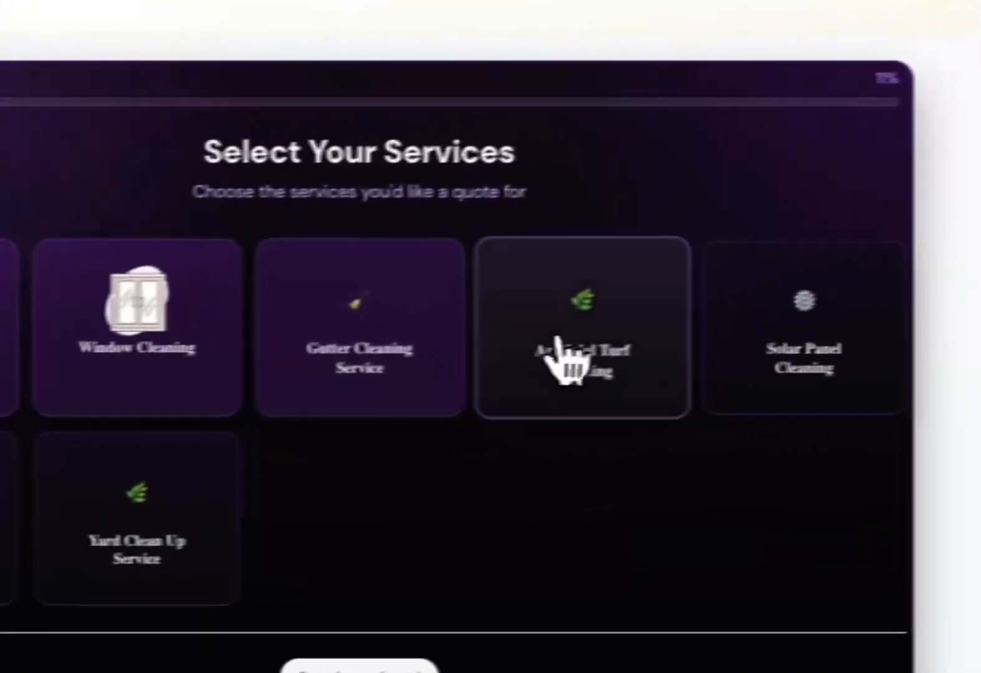
pyautogui.click(898, 317)
pyautogui.click(801, 334)
pyautogui.click(283, 483)
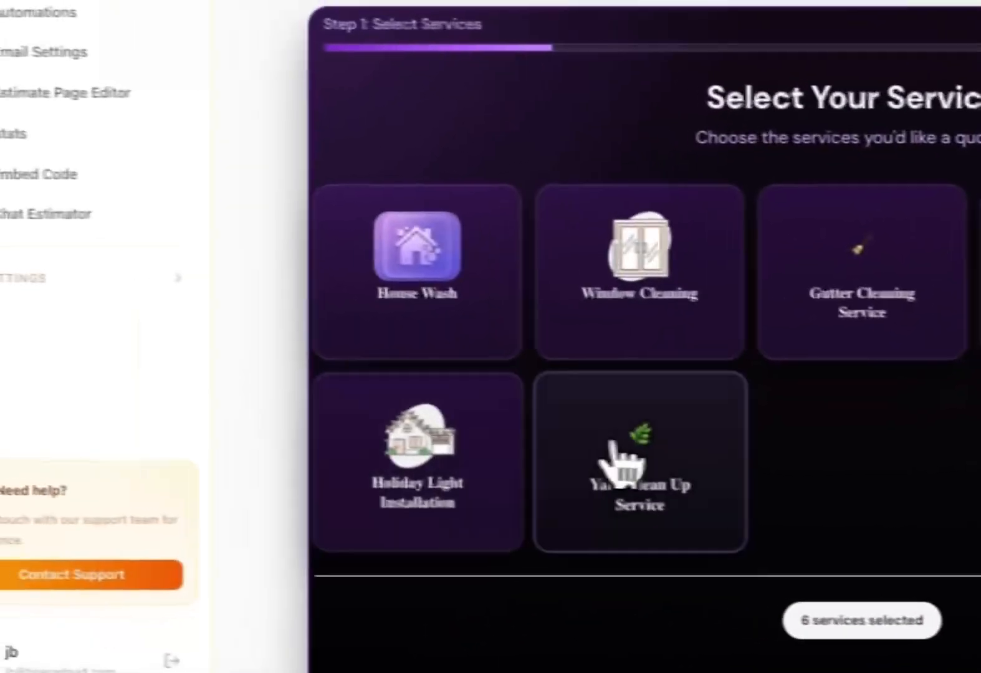
pyautogui.click(612, 442)
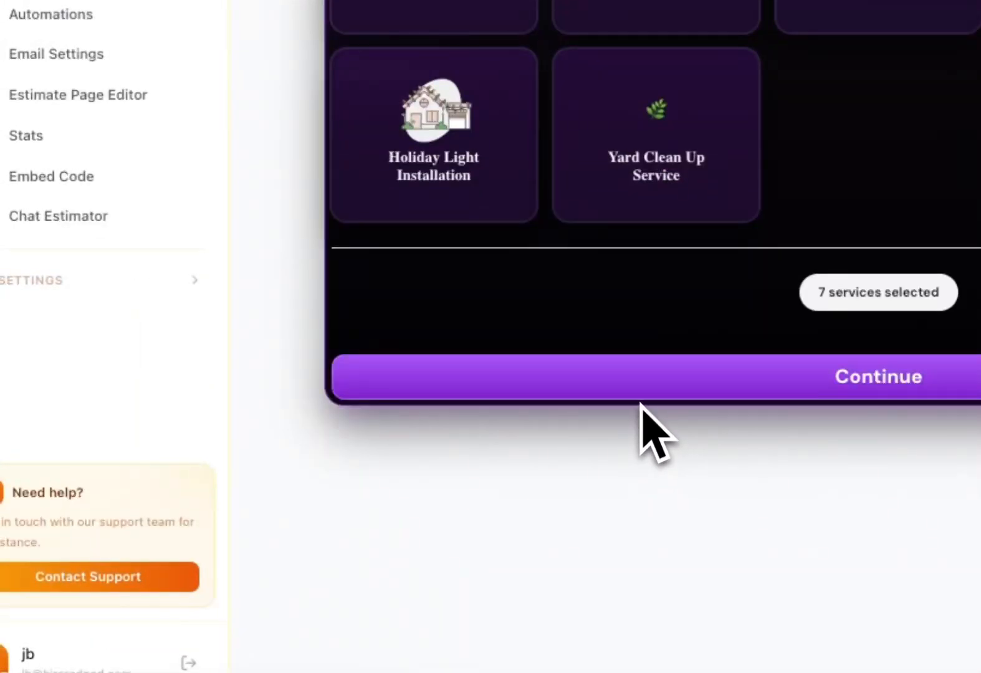
pyautogui.click(650, 380)
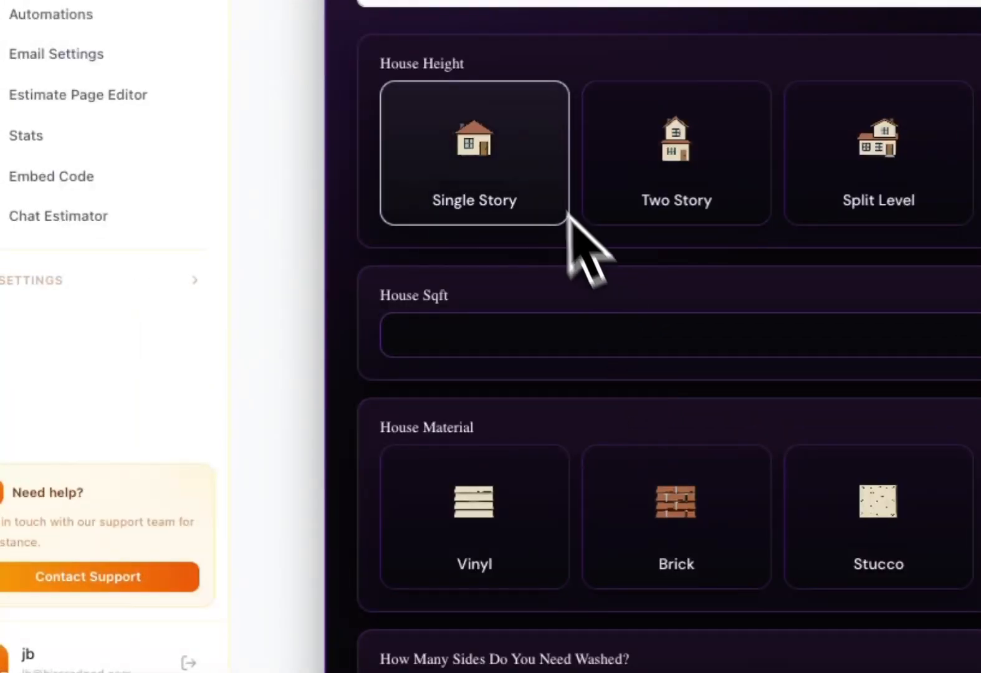
# Fill in the house wash with Two Story, 1500 sq ft, Vinyl material and Full House sides.
pyautogui.click(670, 200)
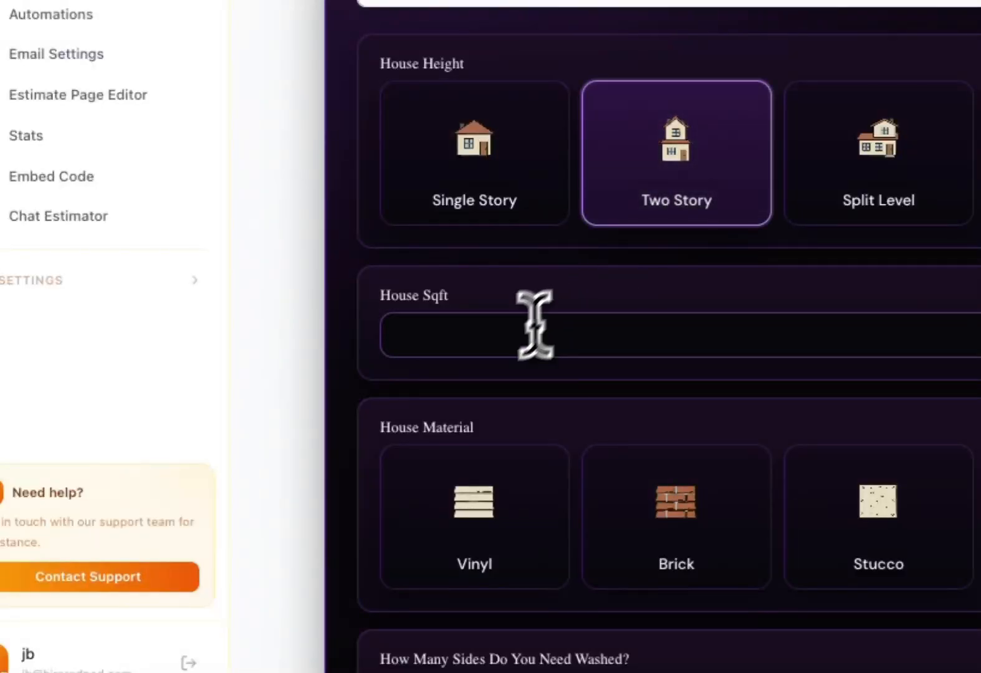
pyautogui.click(524, 336)
pyautogui.write('1500')
pyautogui.click(511, 536)
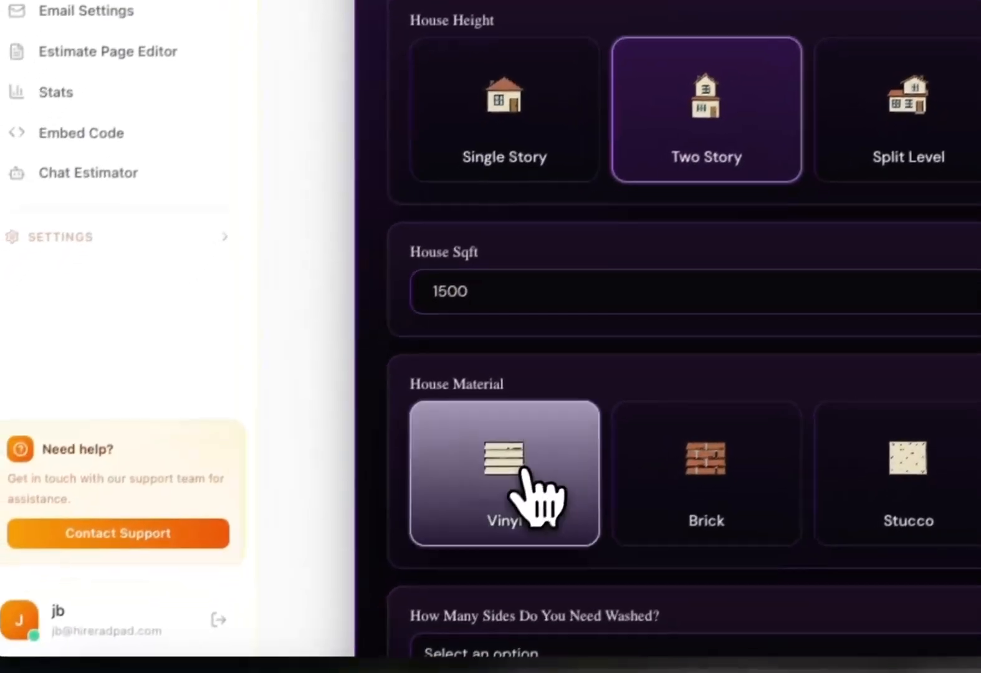
pyautogui.scroll(-10, 511, 536)
pyautogui.click(341, 128)
pyautogui.click(324, 190)
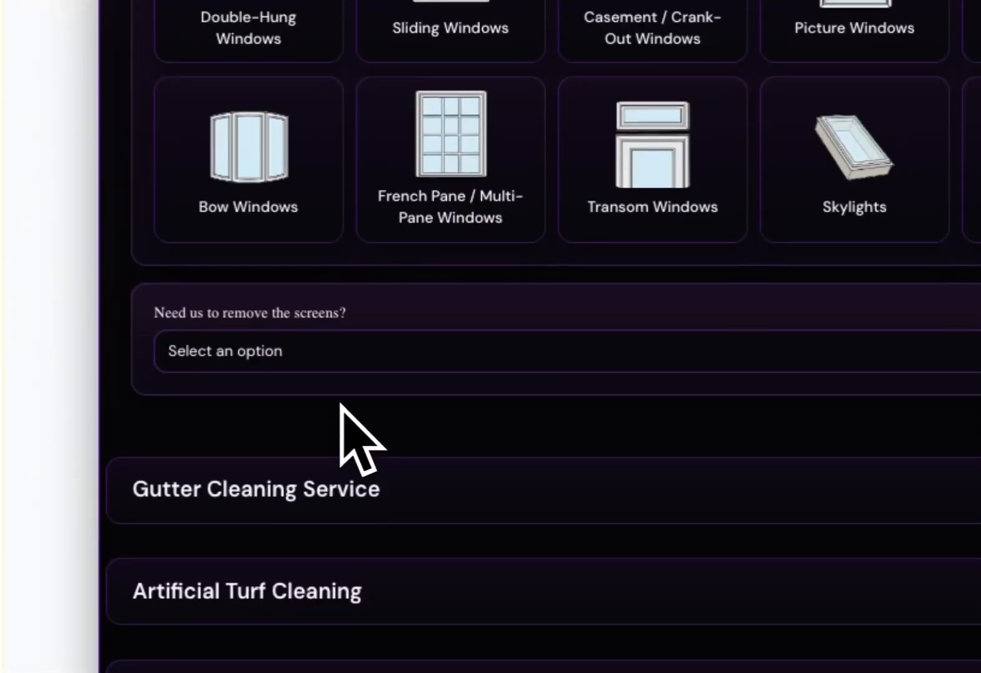
# Fill in window cleaning with six Double-Hung and six Sliding windows and no screen removal.
pyautogui.click(312, 25)
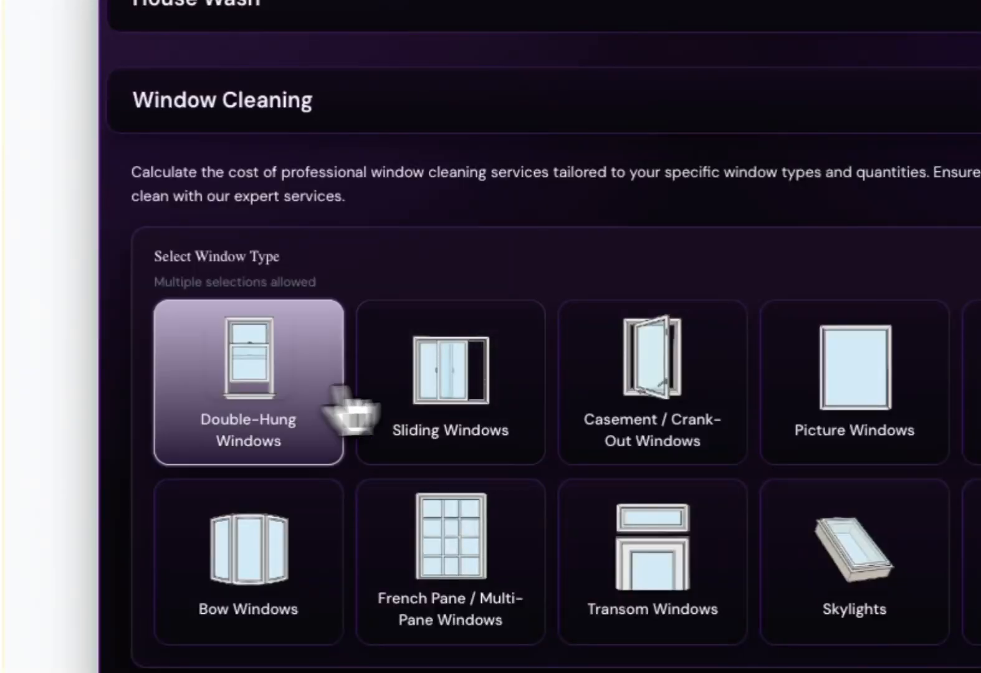
pyautogui.click(450, 27)
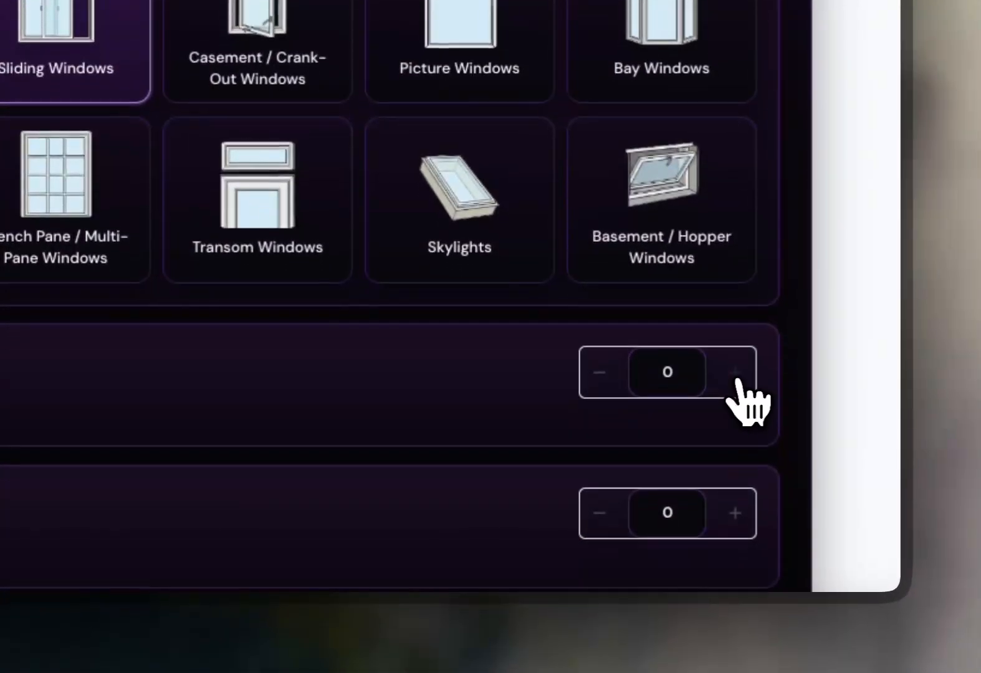
pyautogui.click(768, 450)
pyautogui.click(768, 450)
pyautogui.click(769, 451)
pyautogui.click(769, 451)
pyautogui.click(768, 450)
pyautogui.click(769, 450)
pyautogui.click(742, 514)
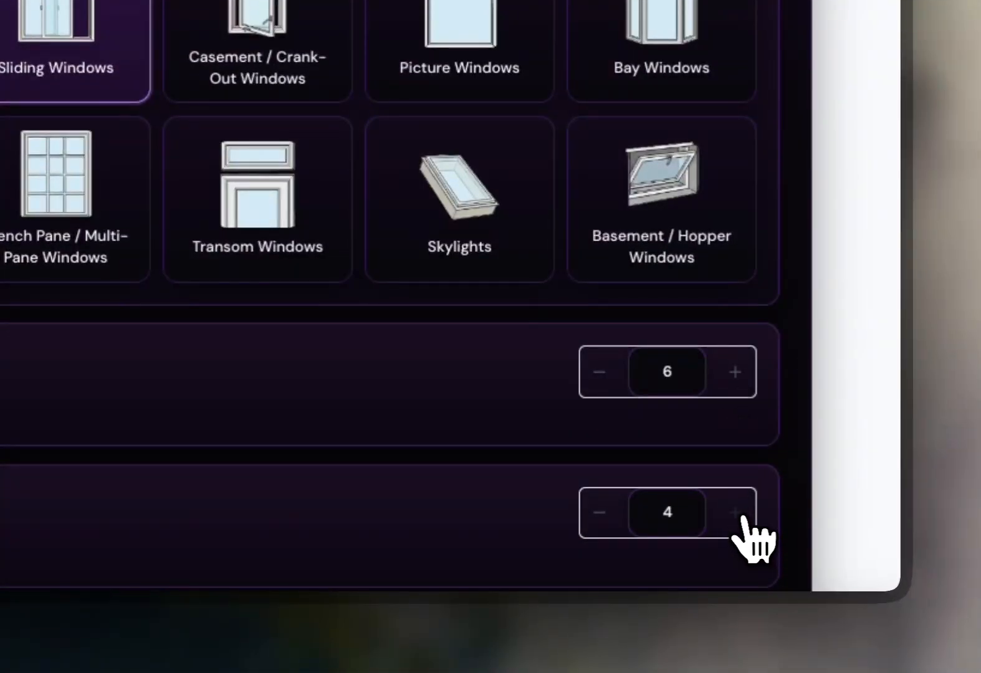
pyautogui.click(738, 514)
pyautogui.click(738, 514)
pyautogui.scroll(-5, 591, 324)
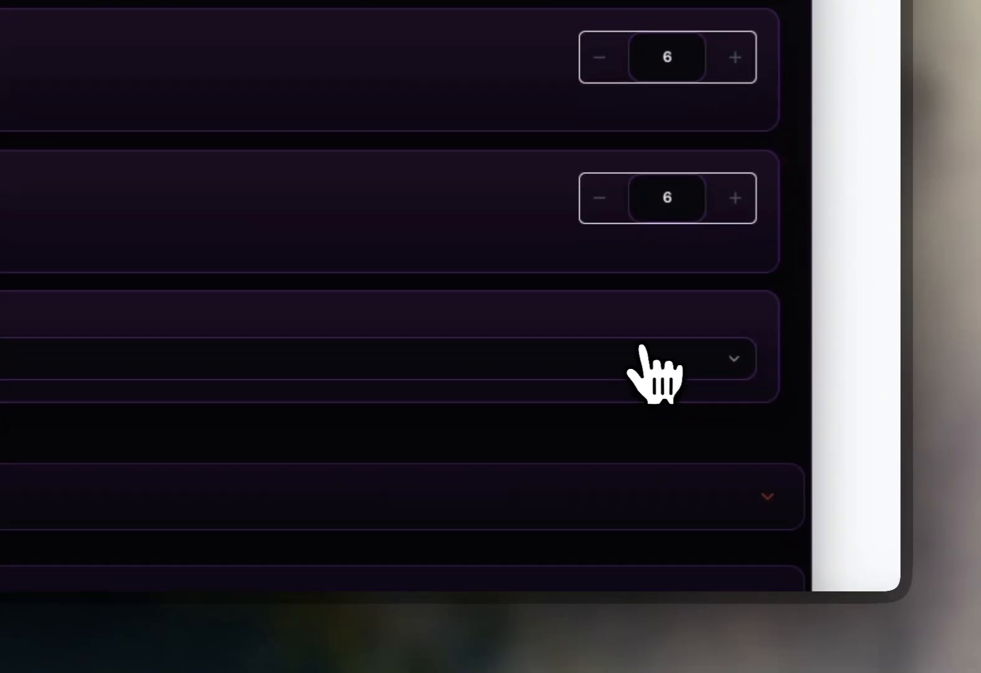
pyautogui.click(642, 352)
pyautogui.click(337, 510)
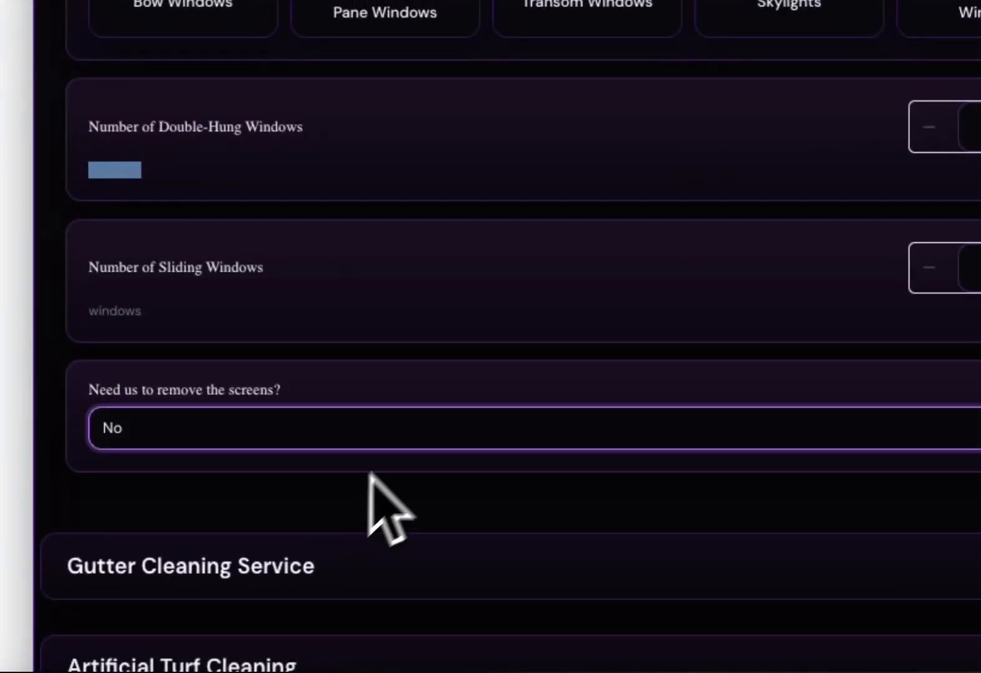
pyautogui.scroll(-3, 381, 464)
pyautogui.click(401, 439)
pyautogui.scroll(4, 394, 434)
# Fill in gutter cleaning with a single story and no gutter guards.
pyautogui.click(316, 28)
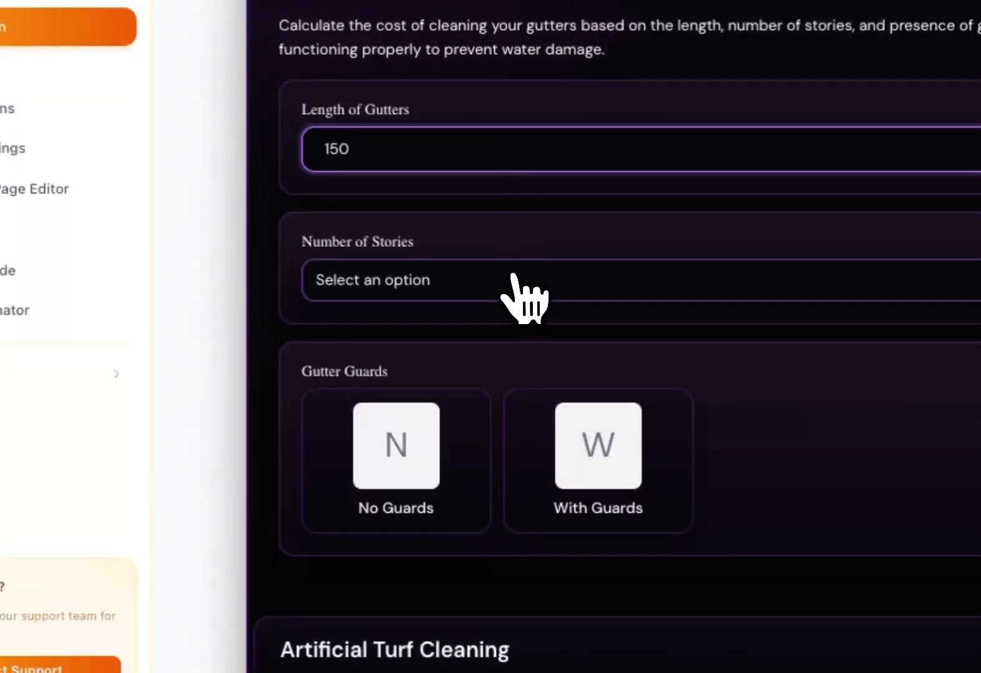
pyautogui.click(514, 278)
pyautogui.click(494, 330)
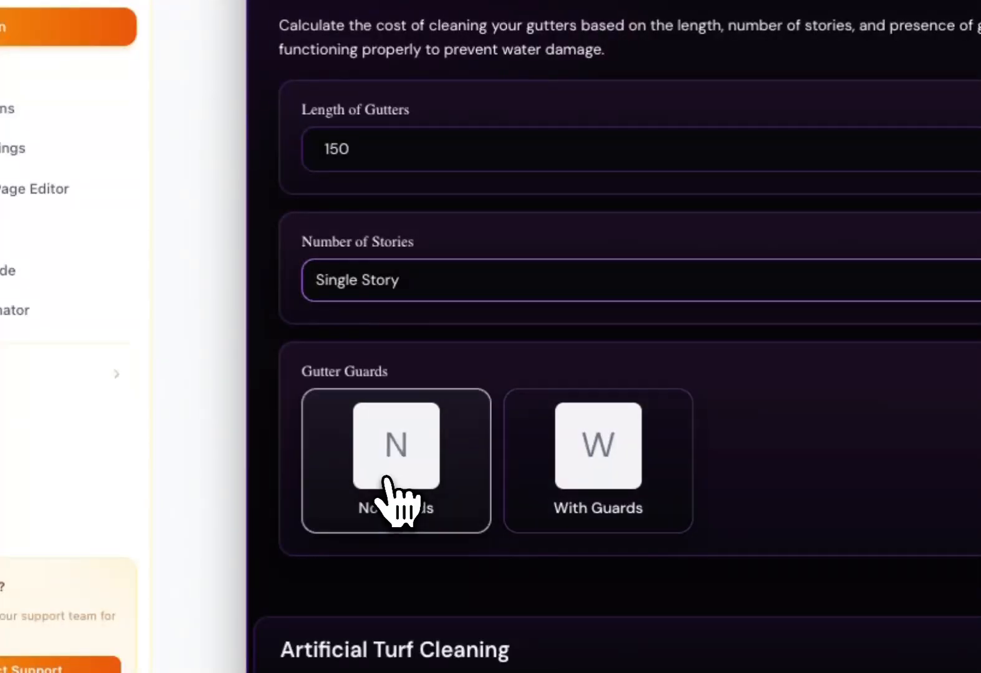
pyautogui.click(391, 499)
# Fill in artificial turf cleaning with 400 sq ft, Basic Cleaning, Pet Treatment and Standard Deodorizing.
pyautogui.scroll(-10, 466, 532)
pyautogui.click(437, 212)
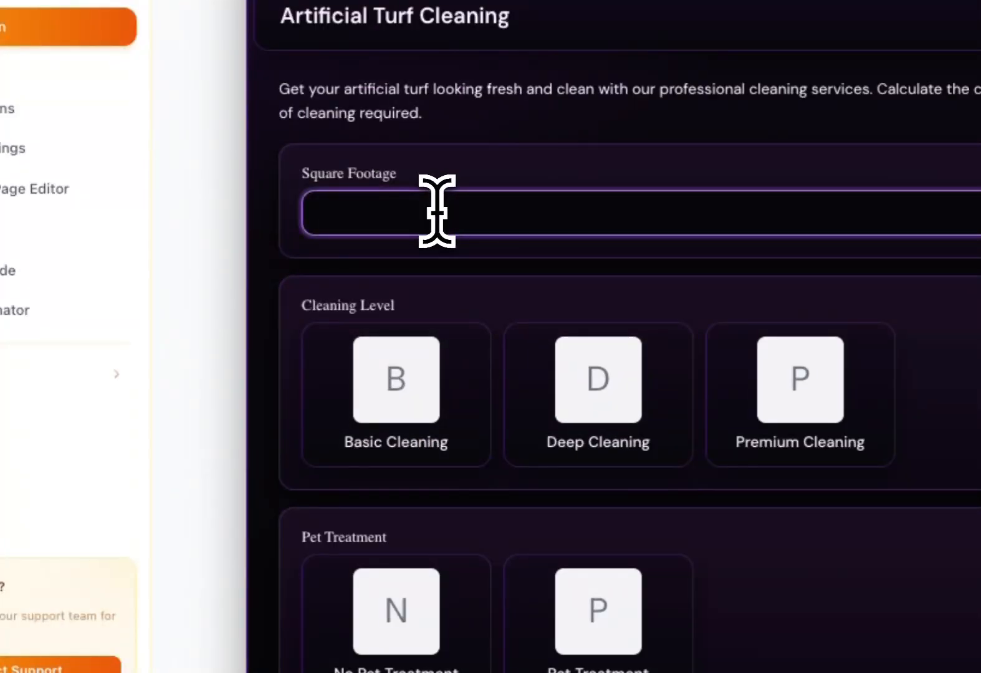
pyautogui.write('4')
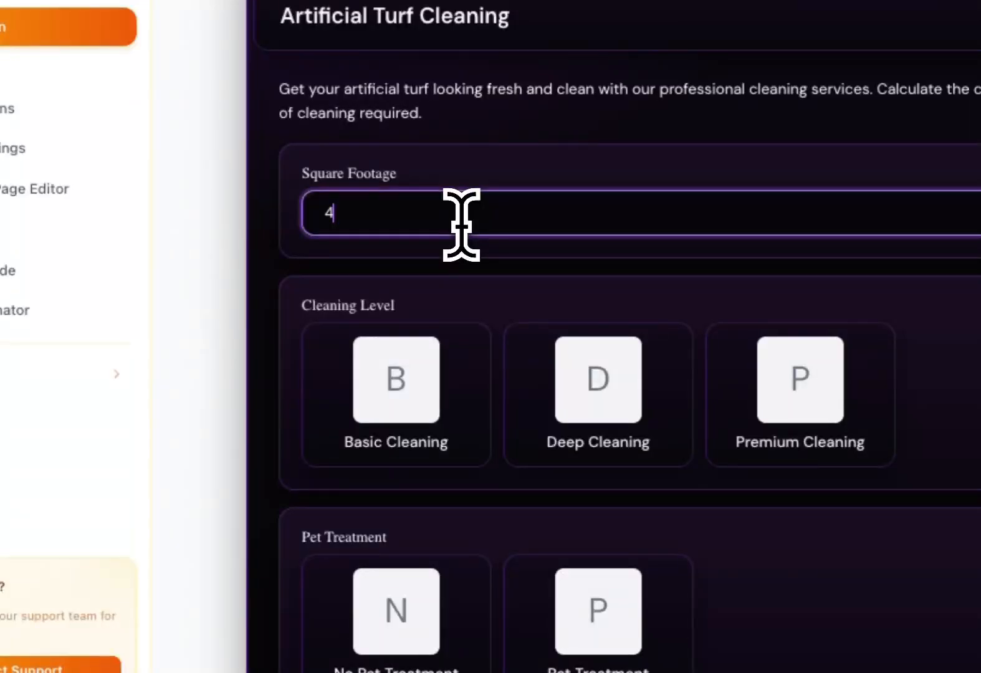
pyautogui.write('00')
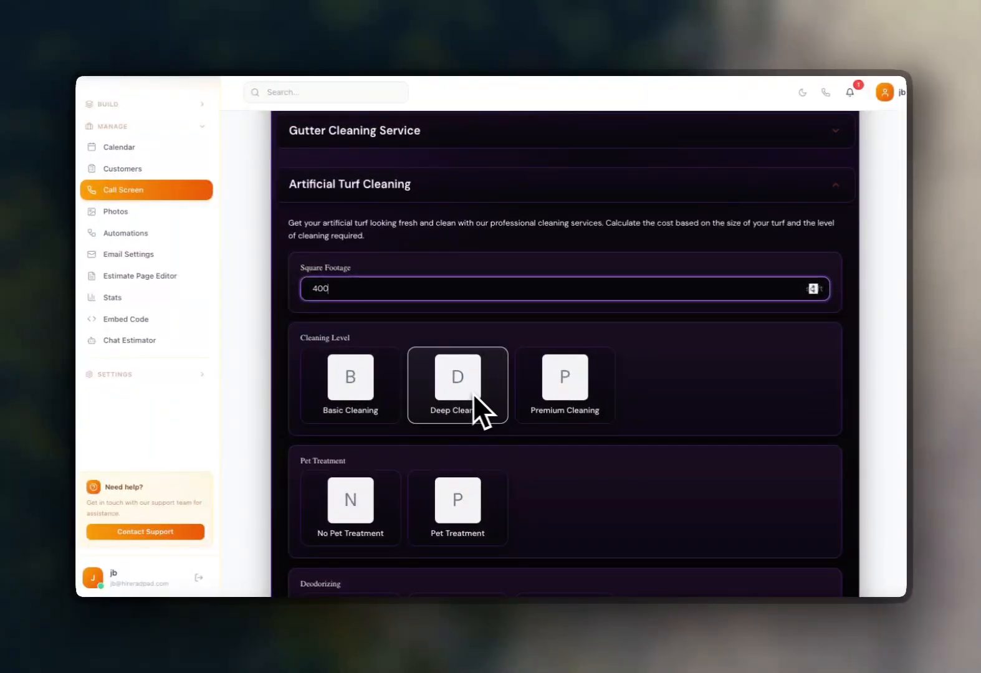
pyautogui.click(382, 404)
pyautogui.scroll(-2, 436, 406)
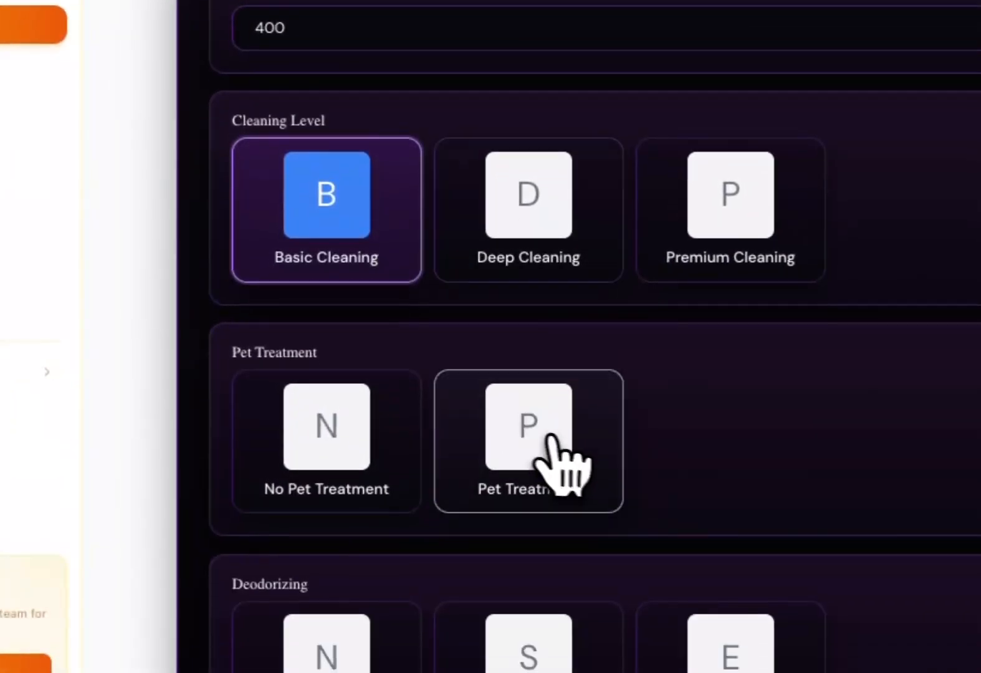
pyautogui.click(534, 440)
pyautogui.scroll(-2, 561, 455)
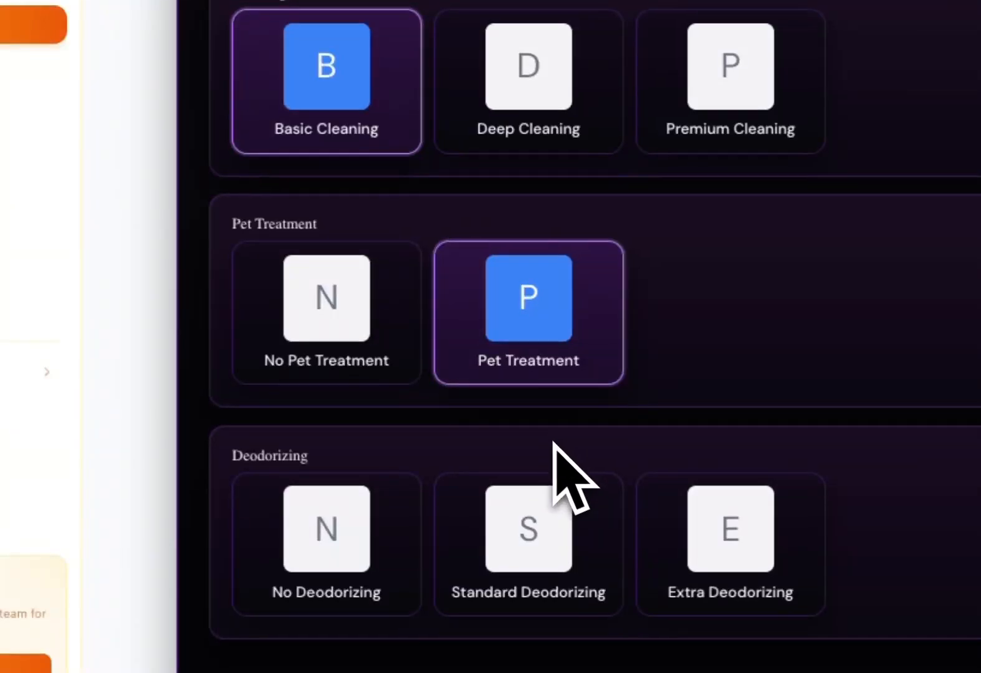
pyautogui.click(536, 542)
# Fill in solar panel cleaning with 6 panels, Medium (1.5 to 3 sq ft) panel size and Standard Cleaning.
pyautogui.scroll(-6, 561, 500)
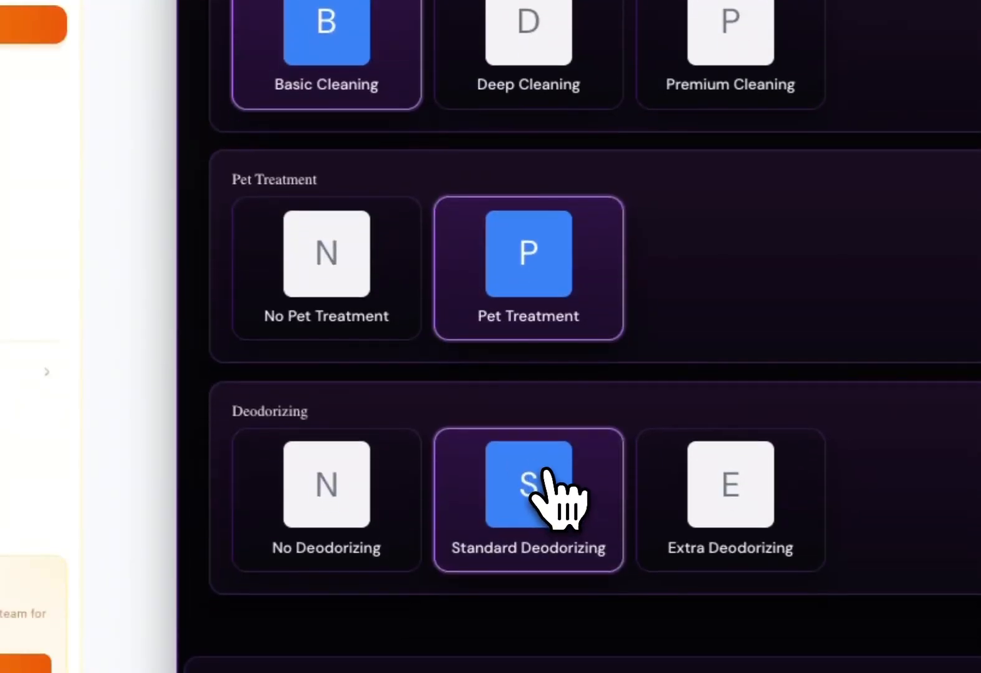
pyautogui.scroll(2, 539, 436)
pyautogui.click(461, 182)
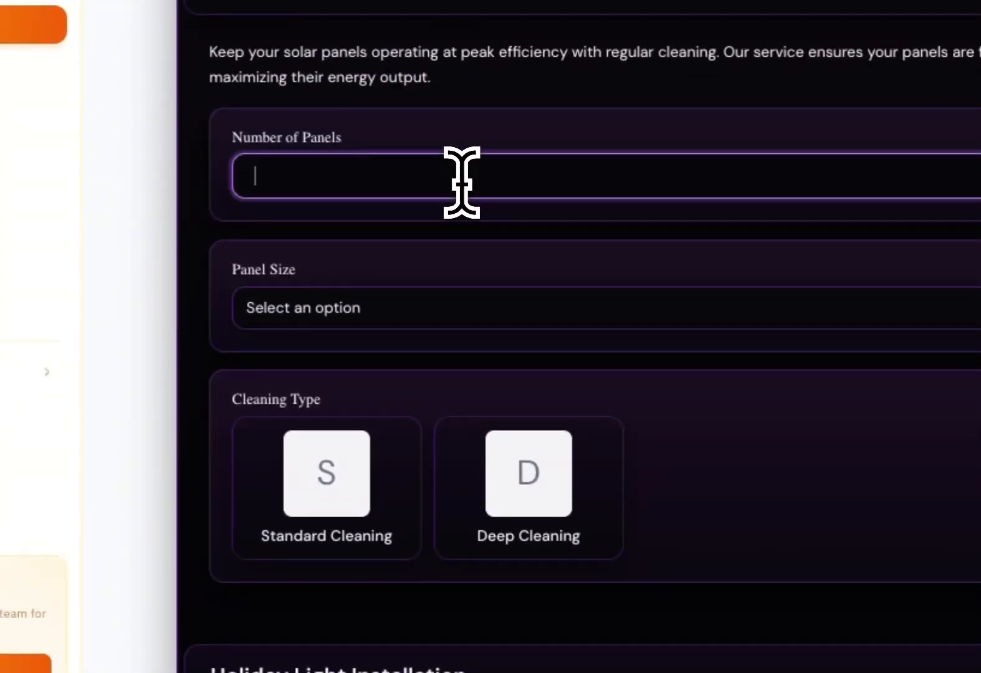
pyautogui.click(466, 308)
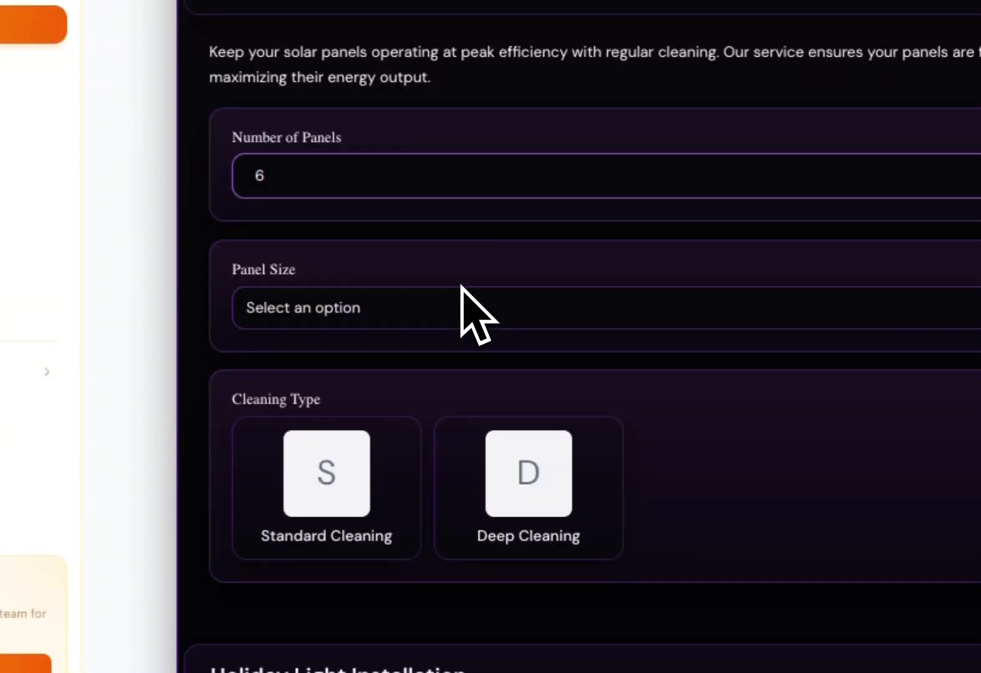
pyautogui.click(477, 394)
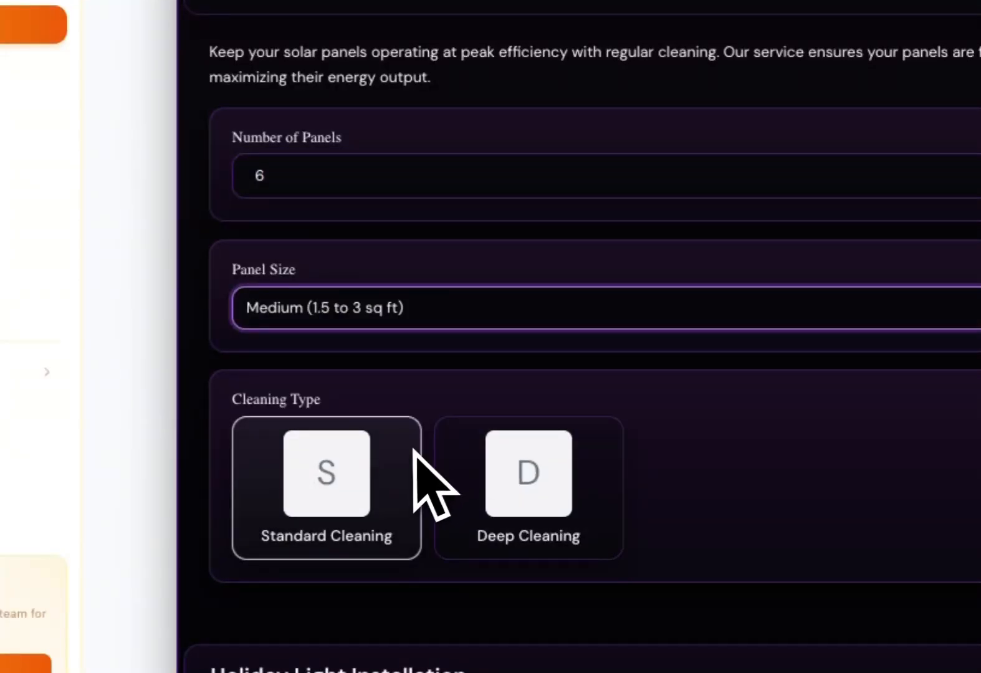
pyautogui.click(363, 471)
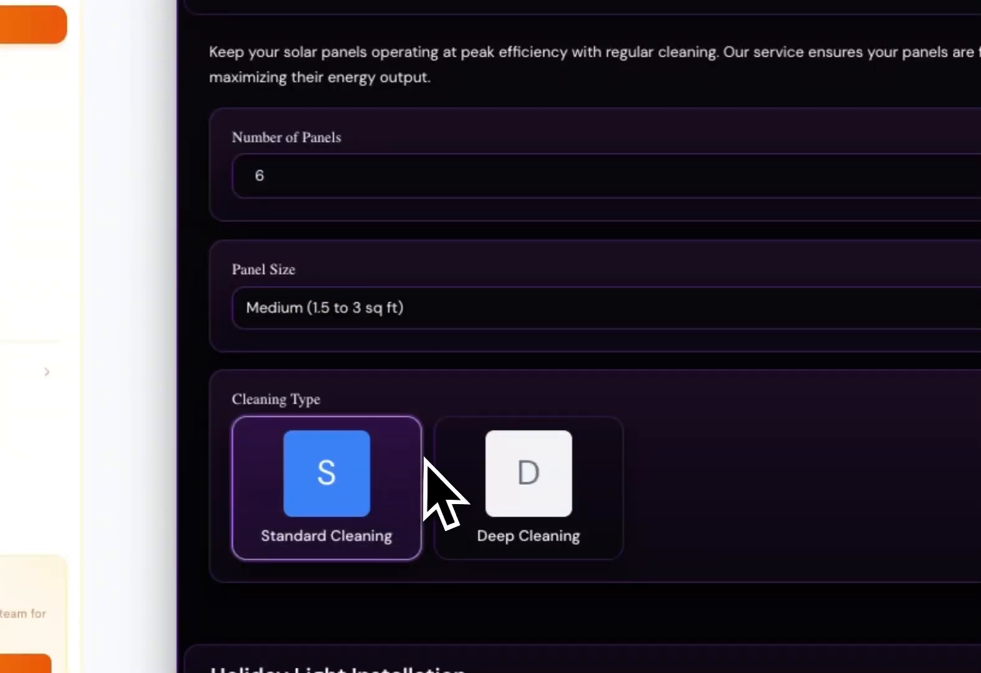
# Fill in holiday light installation with 150 linear feet, ridge line Yes, C7 style, and Pillars, Driveway and Walkway.
pyautogui.scroll(-9, 427, 473)
pyautogui.scroll(-12, 436, 287)
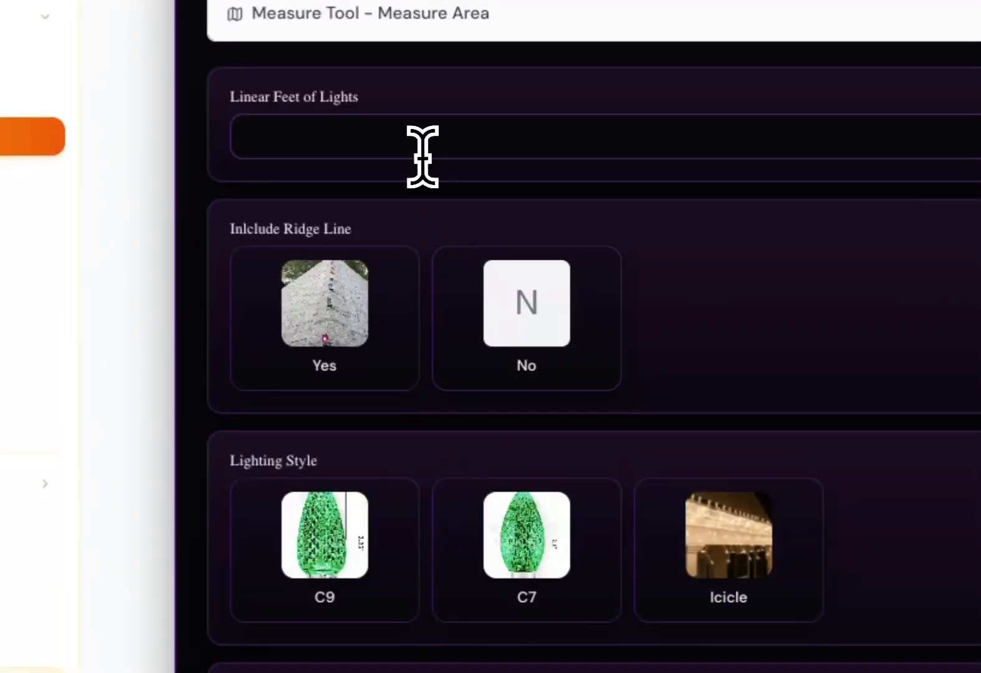
pyautogui.click(423, 141)
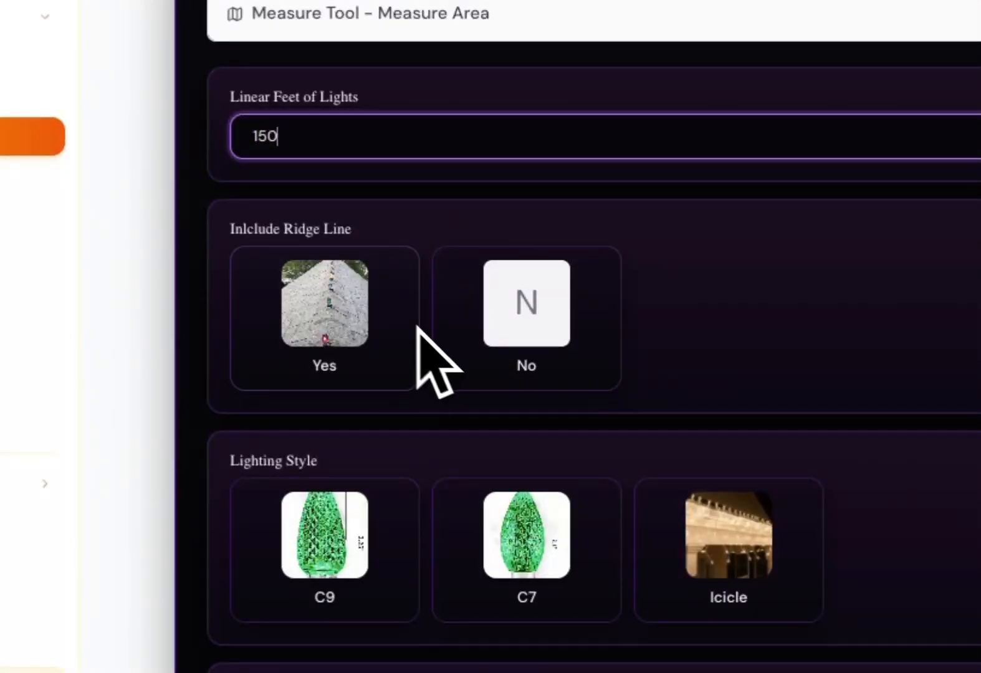
pyautogui.click(363, 333)
pyautogui.scroll(-1, 515, 411)
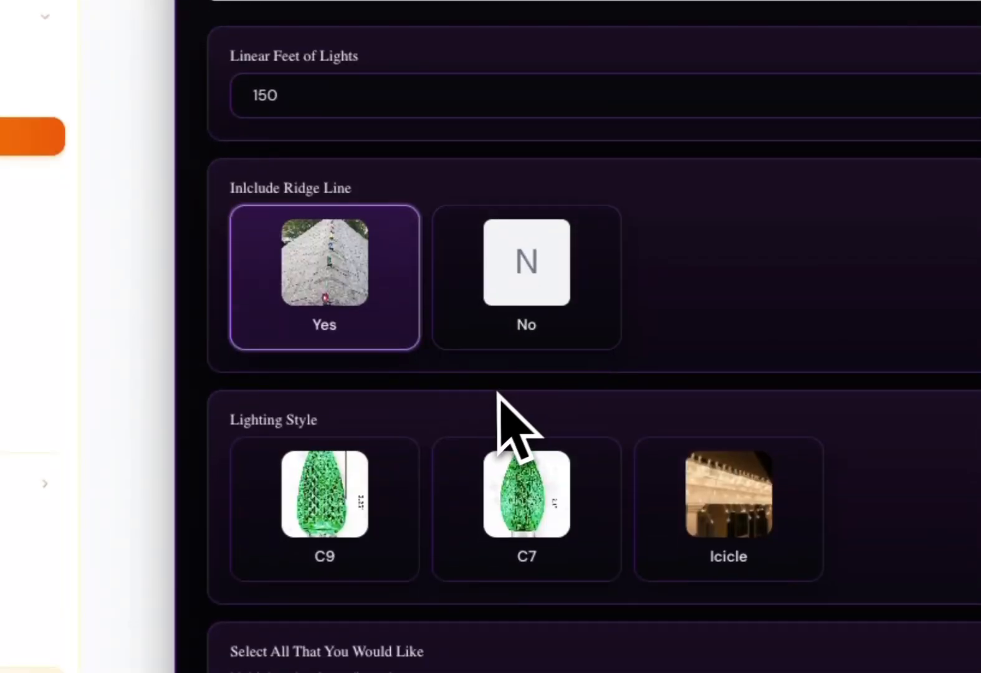
pyautogui.click(530, 479)
pyautogui.scroll(-3, 586, 455)
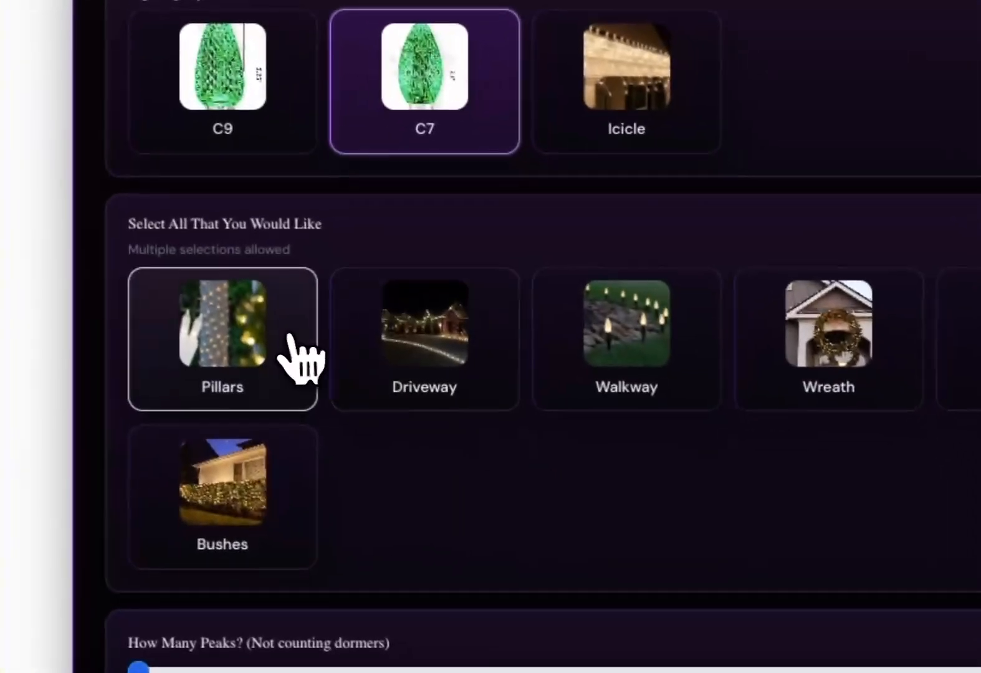
pyautogui.click(358, 463)
pyautogui.click(509, 456)
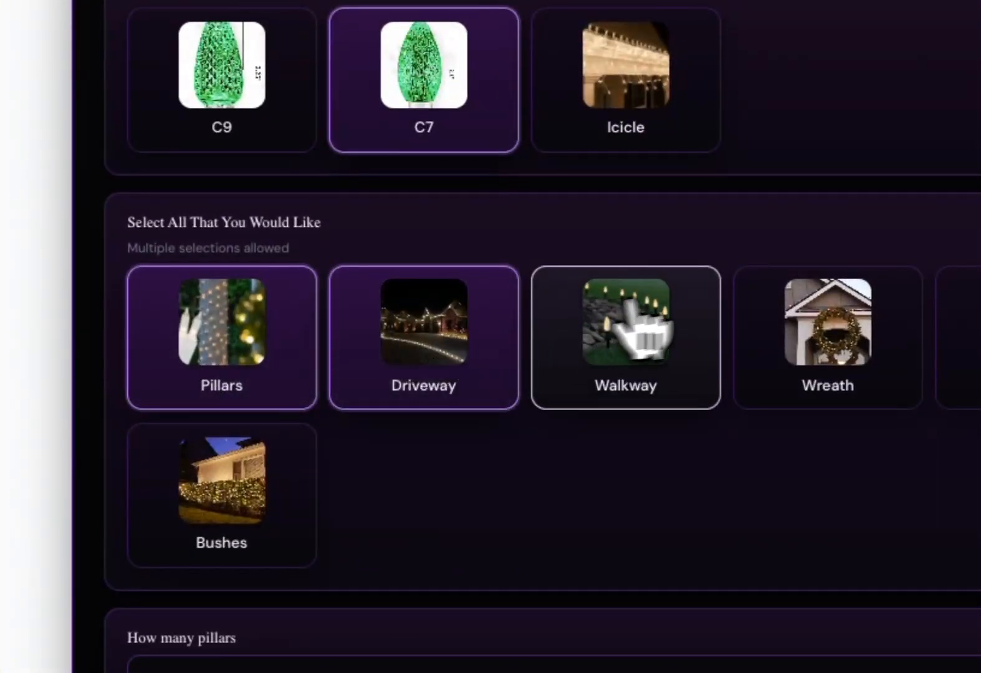
pyautogui.scroll(-1, 673, 249)
pyautogui.click(660, 240)
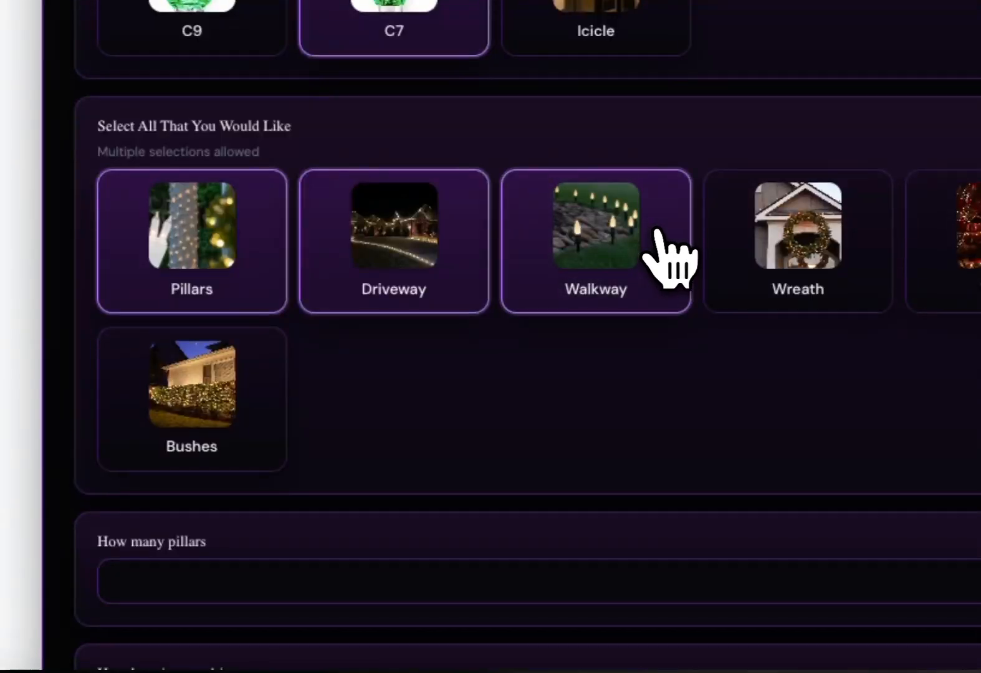
# Enter 4 pillars and a driveway length of 30, move the peaks slider, and answer No for dormers.
pyautogui.scroll(-1, 662, 243)
pyautogui.scroll(-4, 551, 284)
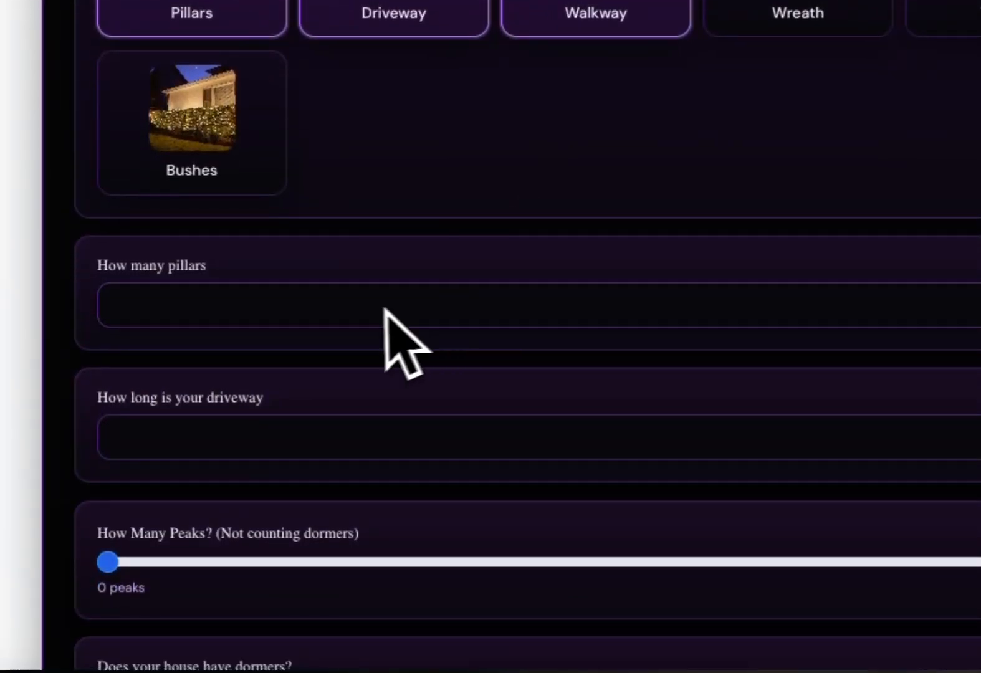
pyautogui.click(365, 309)
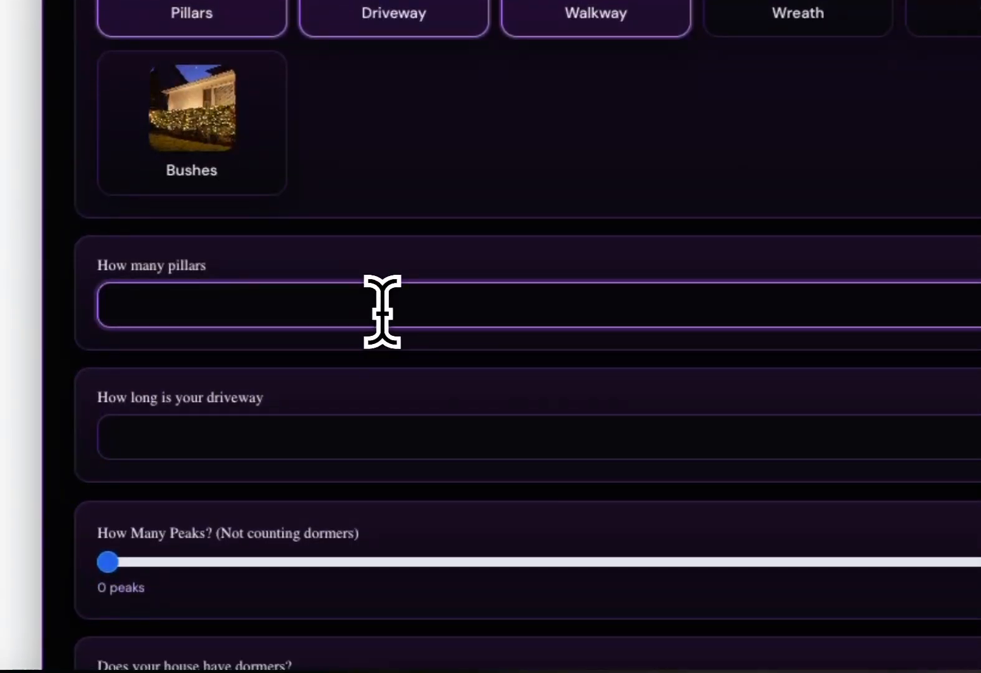
pyautogui.click(323, 445)
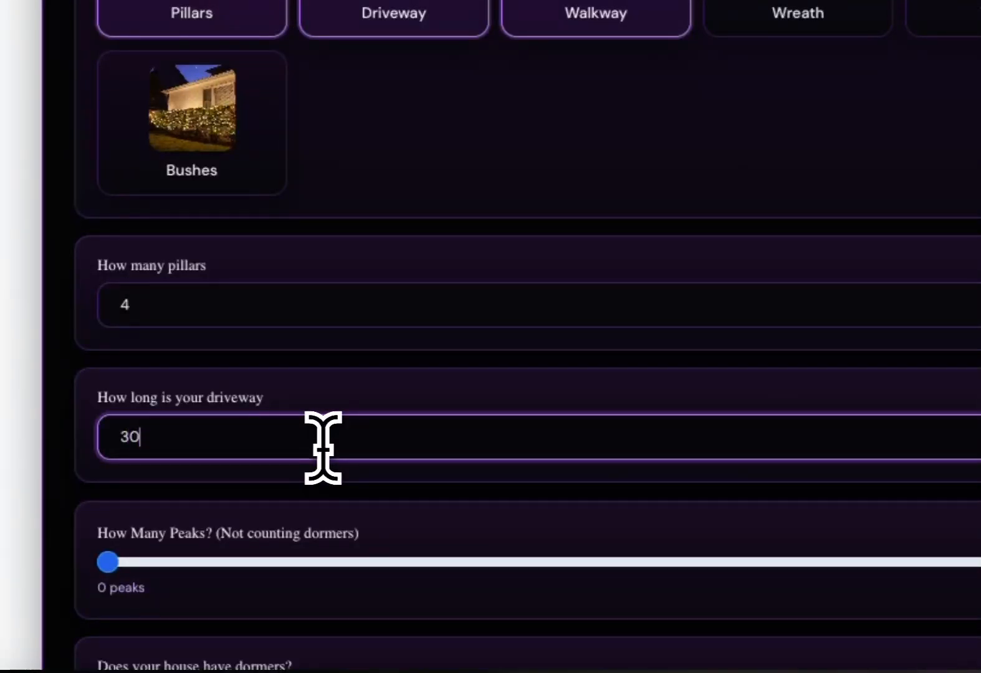
pyautogui.press('Tab')
pyautogui.scroll(-2, 329, 486)
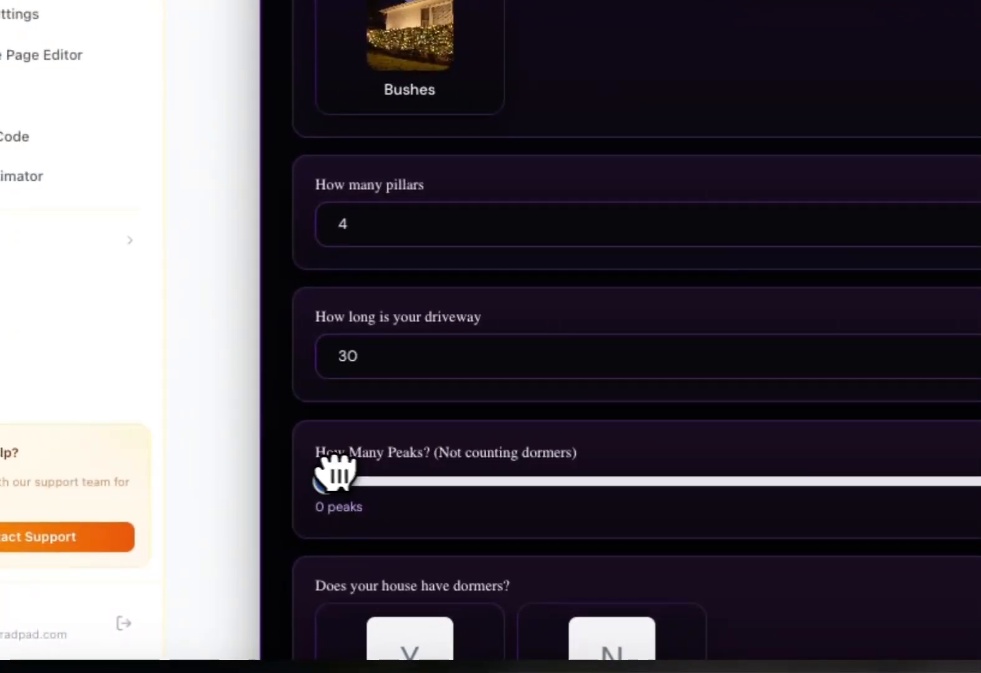
pyautogui.scroll(-5, 530, 486)
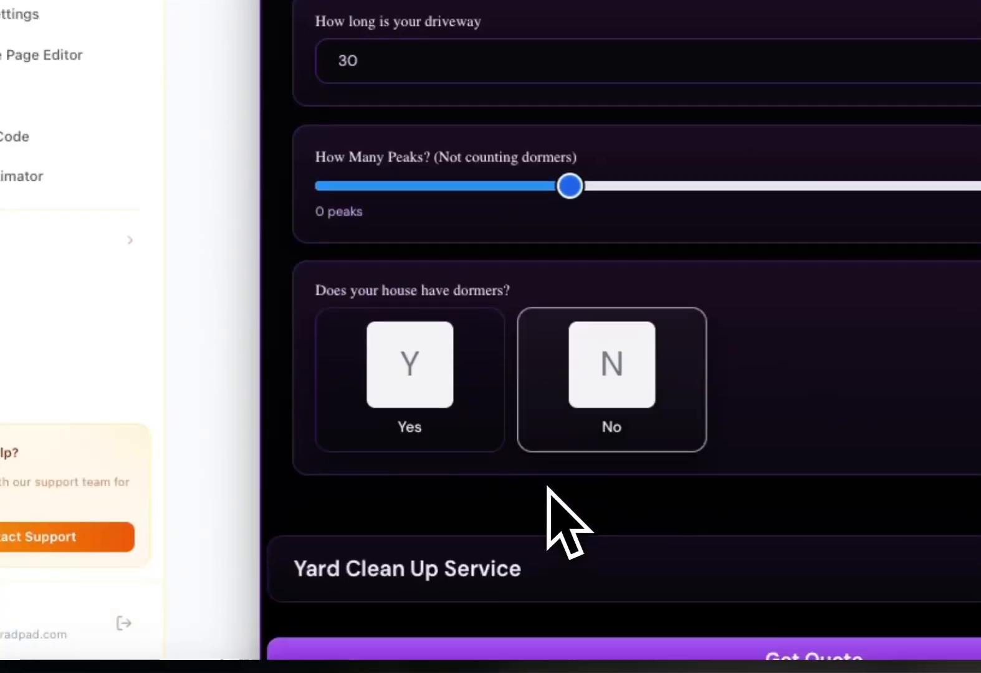
pyautogui.click(591, 396)
# Fill in yard clean up with 600 yard square footage, Overgrown condition and Light debris removal.
pyautogui.click(565, 554)
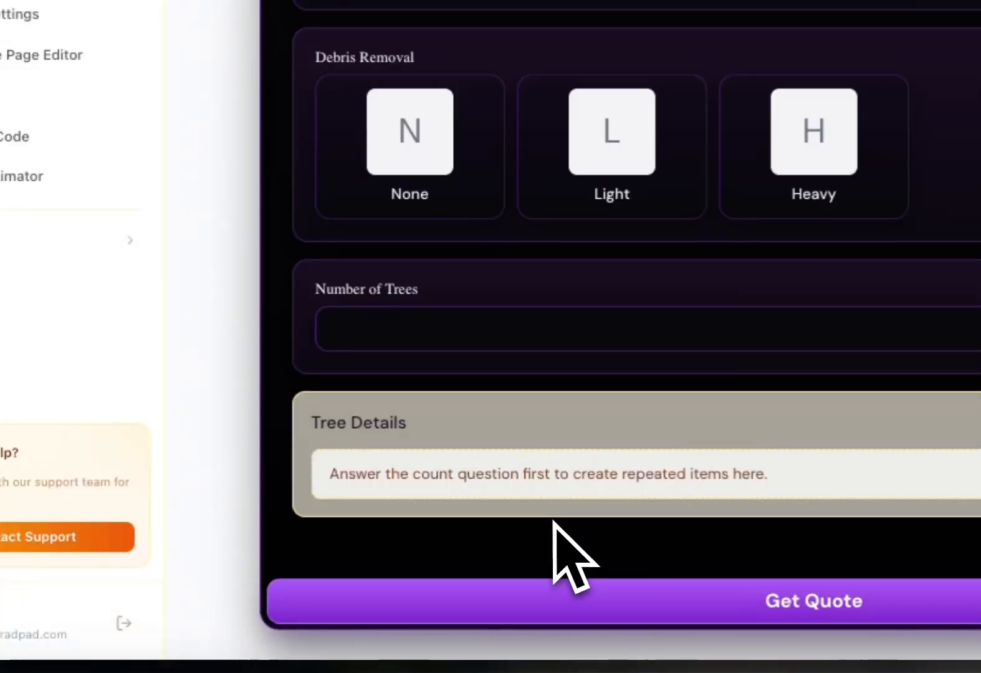
pyautogui.scroll(7, 564, 498)
pyautogui.click(506, 187)
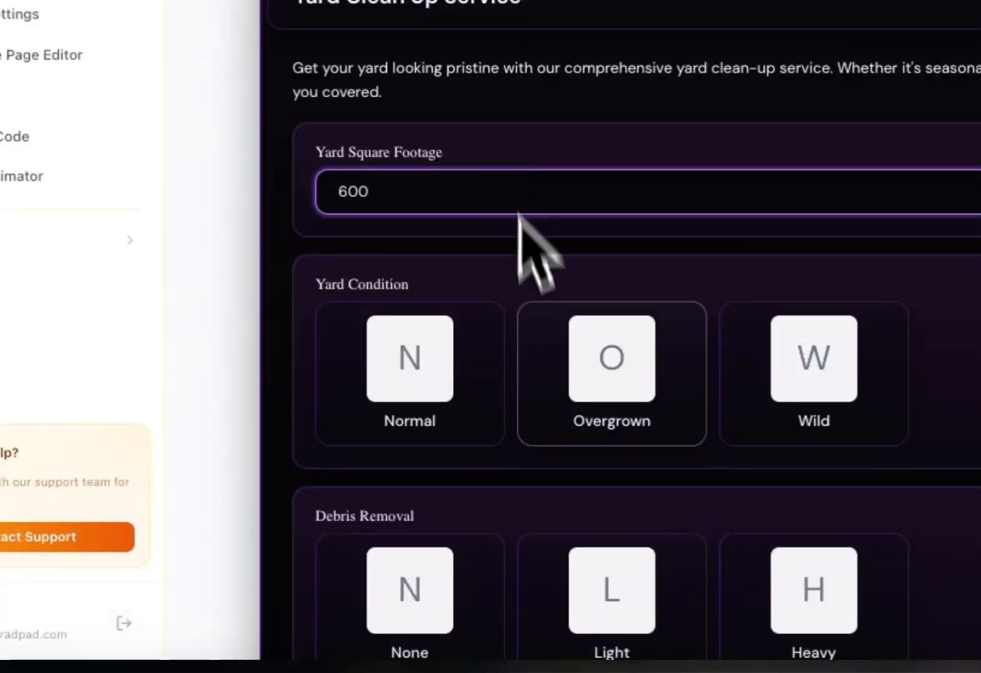
pyautogui.click(615, 365)
pyautogui.scroll(-3, 618, 399)
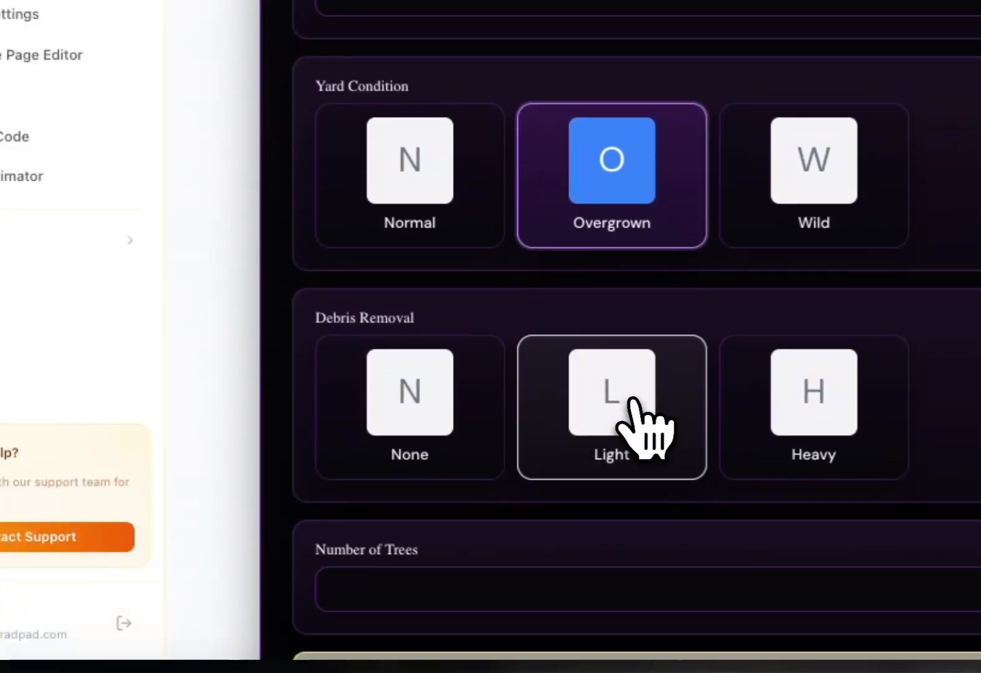
pyautogui.click(618, 373)
pyautogui.scroll(-3, 617, 373)
pyautogui.click(502, 337)
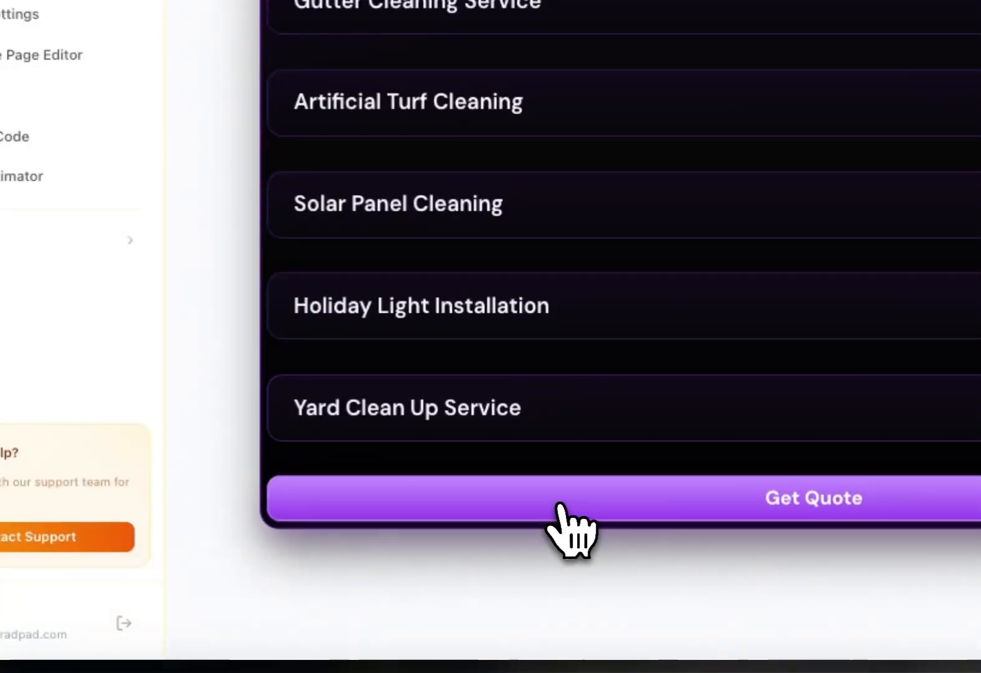
# Request the quote, choosing Skip Lead (Pricing Only) and continuing.
pyautogui.click(559, 506)
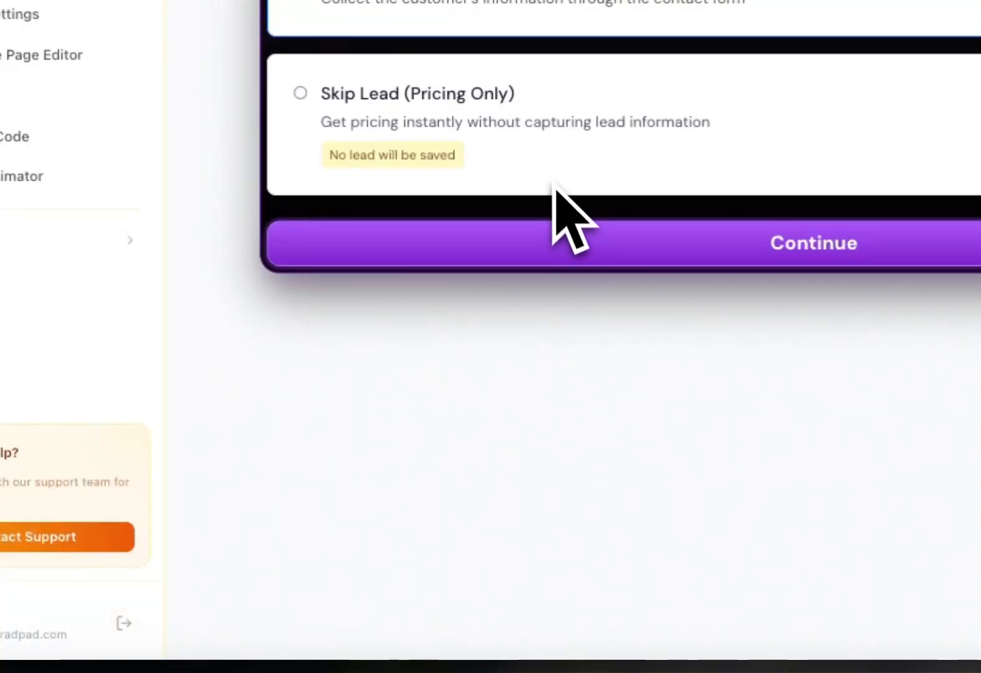
pyautogui.click(554, 164)
pyautogui.click(544, 256)
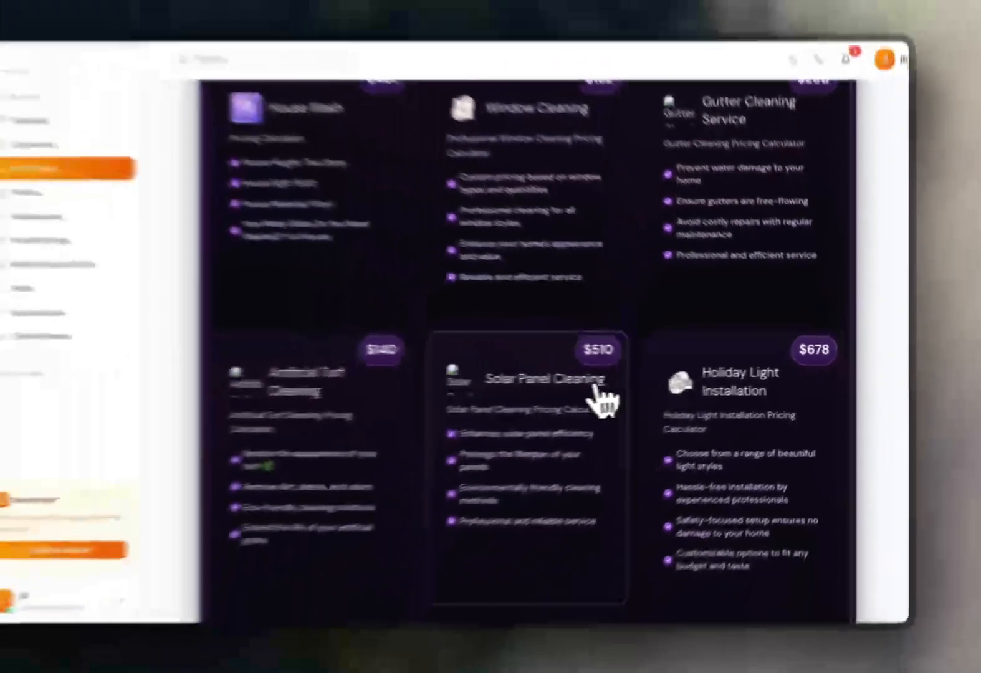
# Review the service package prices and the pricing breakdown with totals on the finished quote.
pyautogui.scroll(-3, 673, 399)
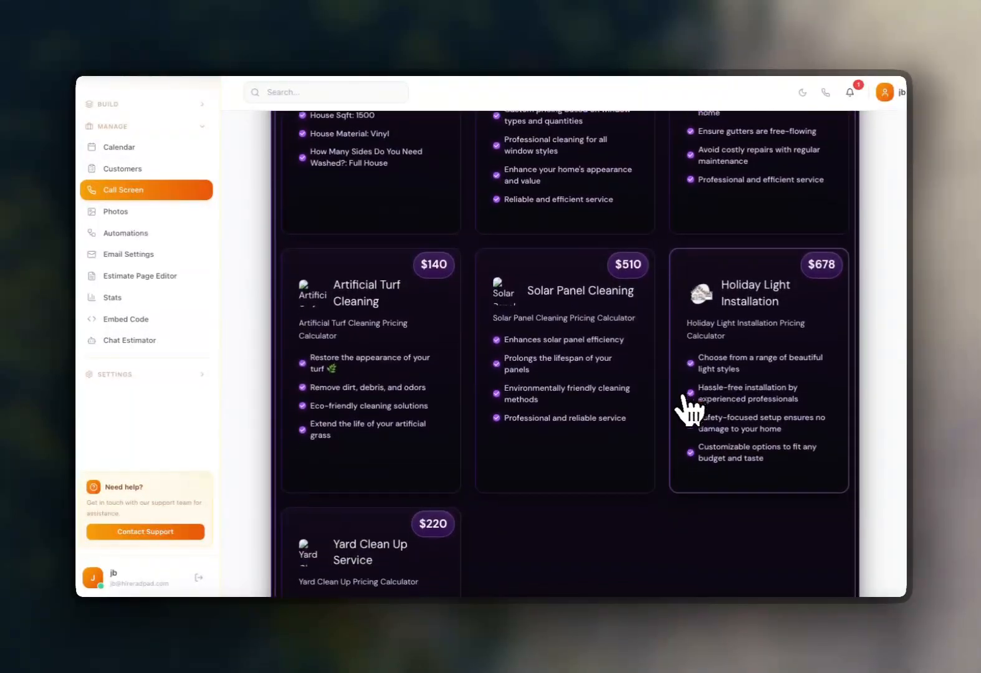
pyautogui.scroll(-3, 689, 411)
pyautogui.scroll(3, 589, 417)
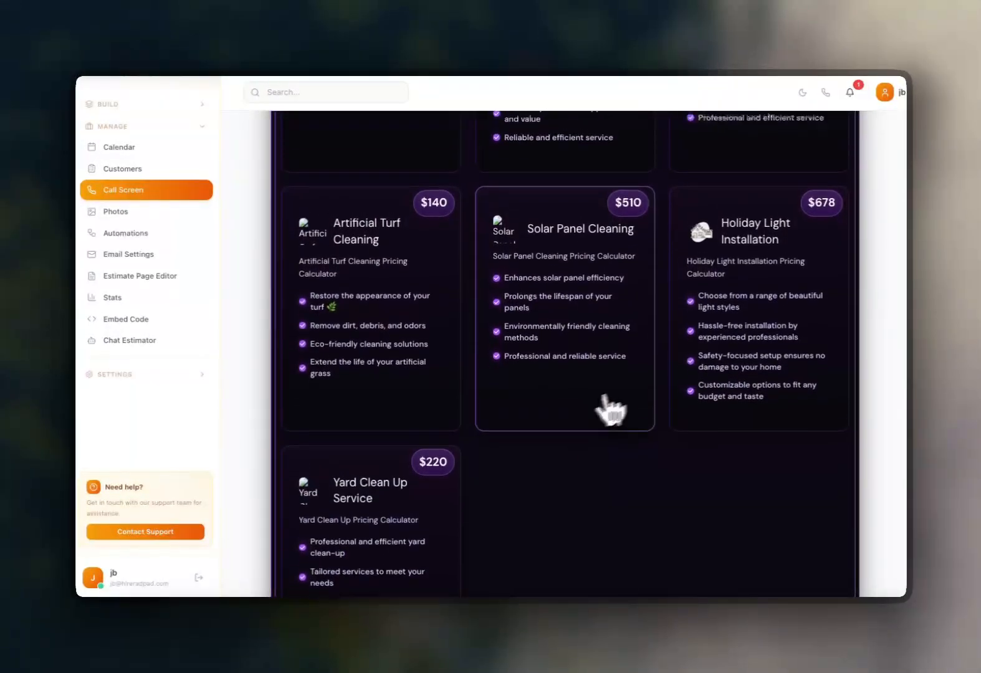
pyautogui.scroll(8, 780, 342)
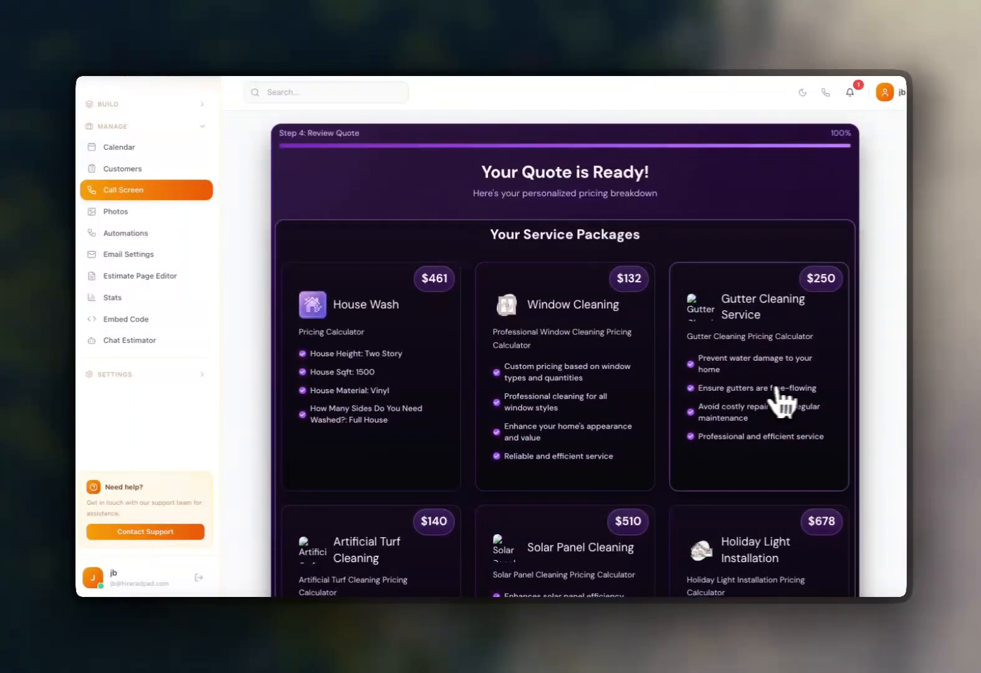
pyautogui.scroll(1, 781, 401)
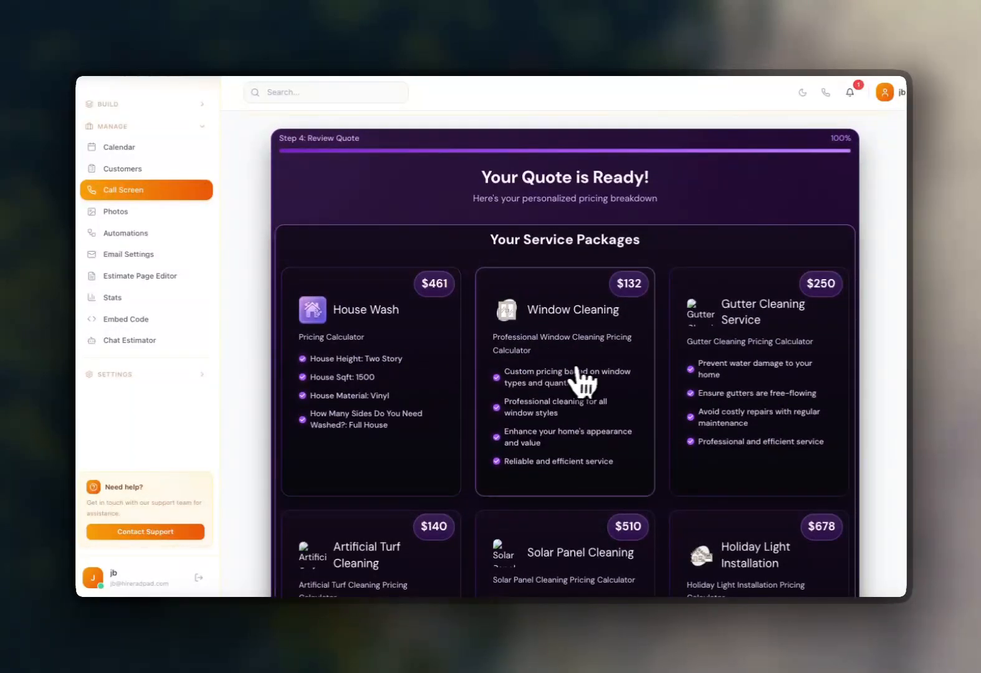
pyautogui.scroll(-5, 603, 367)
pyautogui.scroll(-10, 614, 374)
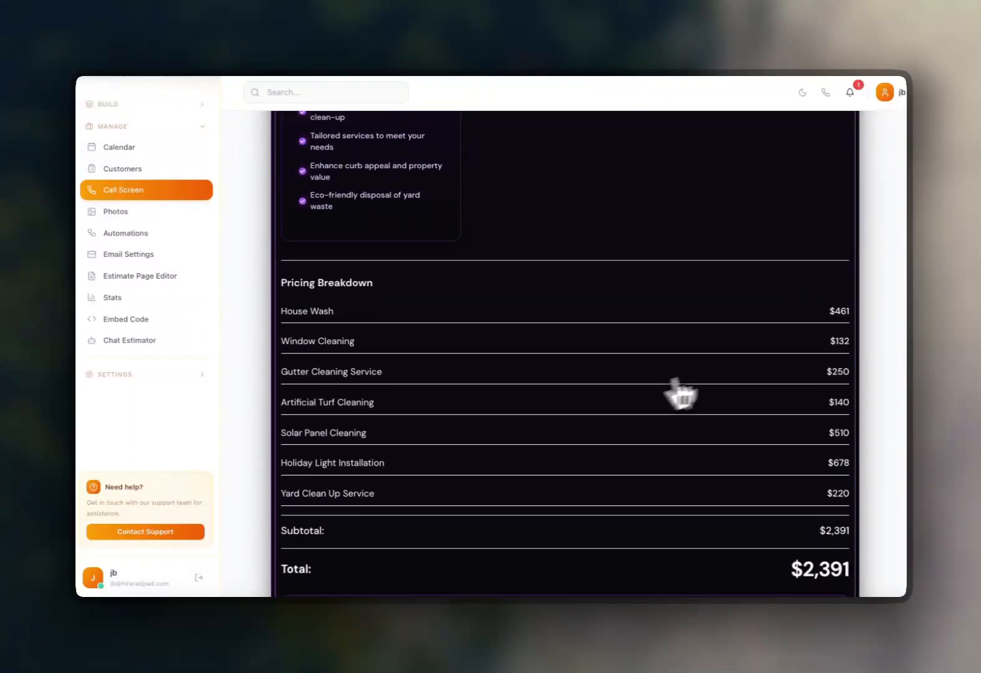
pyautogui.scroll(-6, 810, 387)
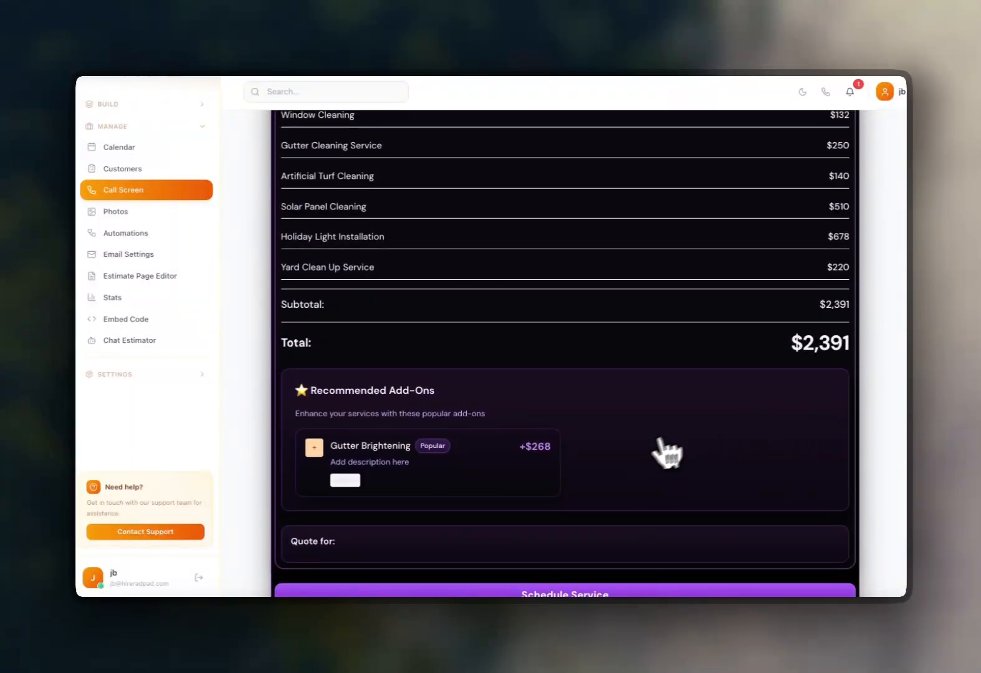
pyautogui.scroll(2, 649, 464)
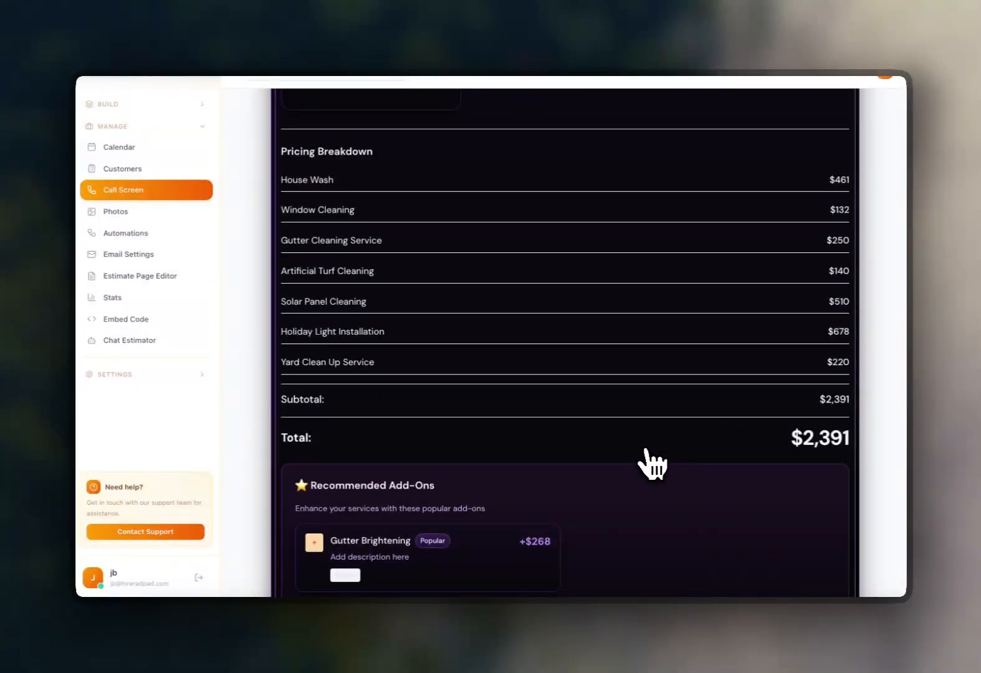
pyautogui.scroll(-2, 549, 493)
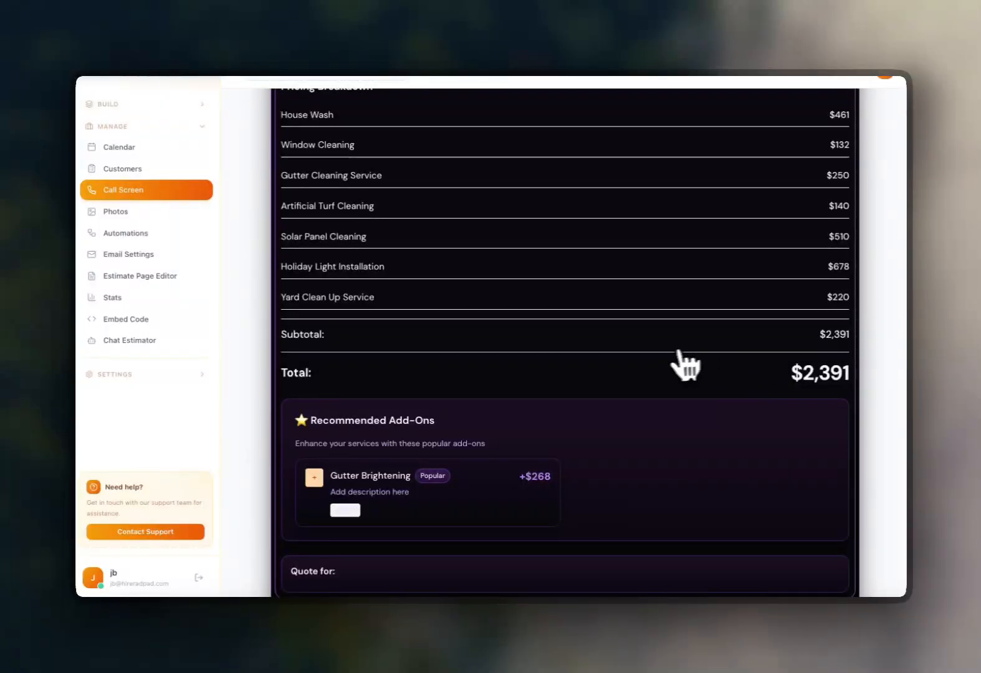
pyautogui.scroll(-1, 620, 368)
pyautogui.scroll(15, 617, 356)
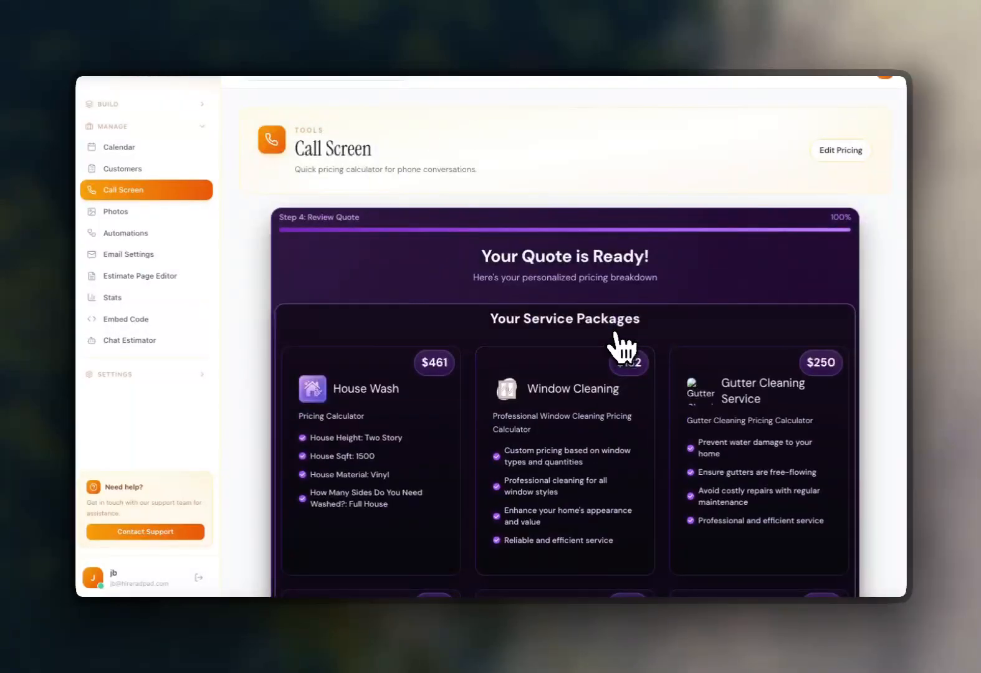
pyautogui.scroll(1, 619, 342)
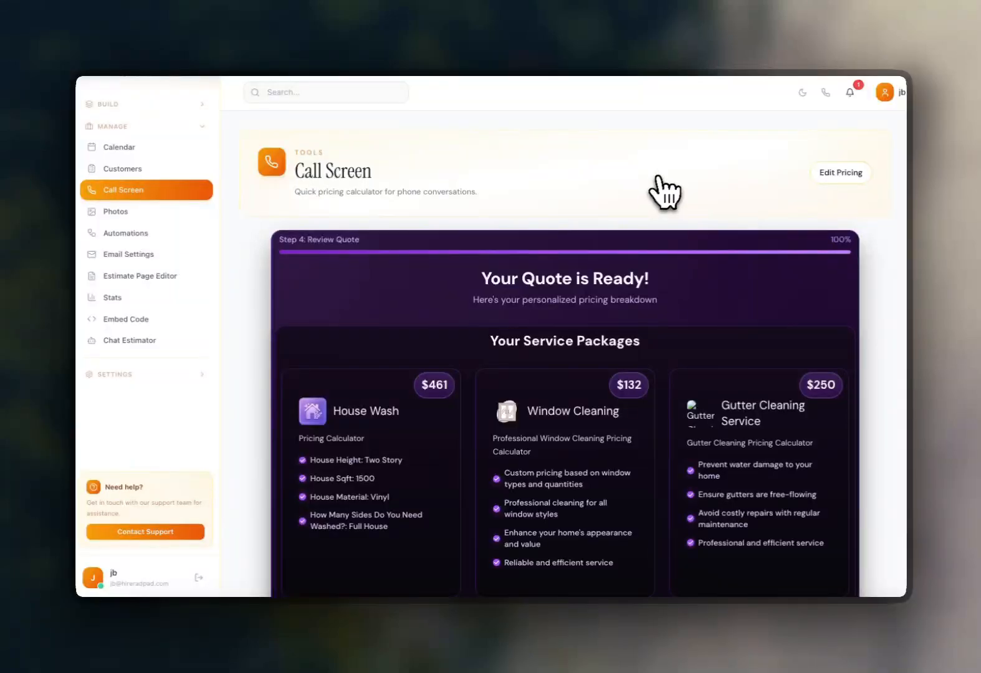
pyautogui.scroll(-1, 651, 302)
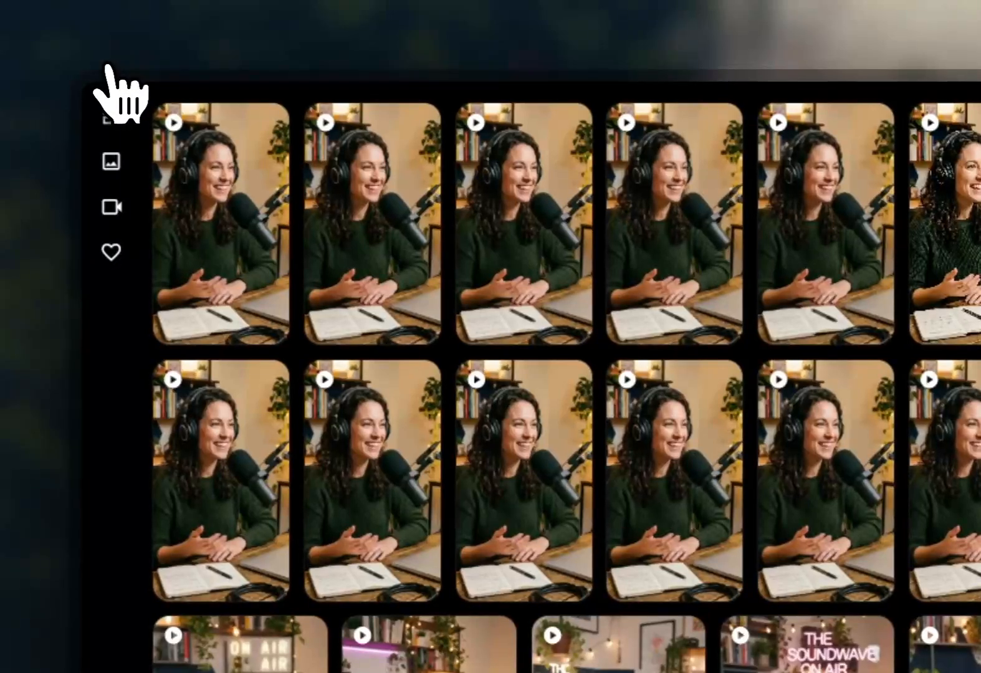
# Switch to Google Flow, start a new project, and set generation to Image with a 16:9 aspect ratio.
pyautogui.click(108, 67)
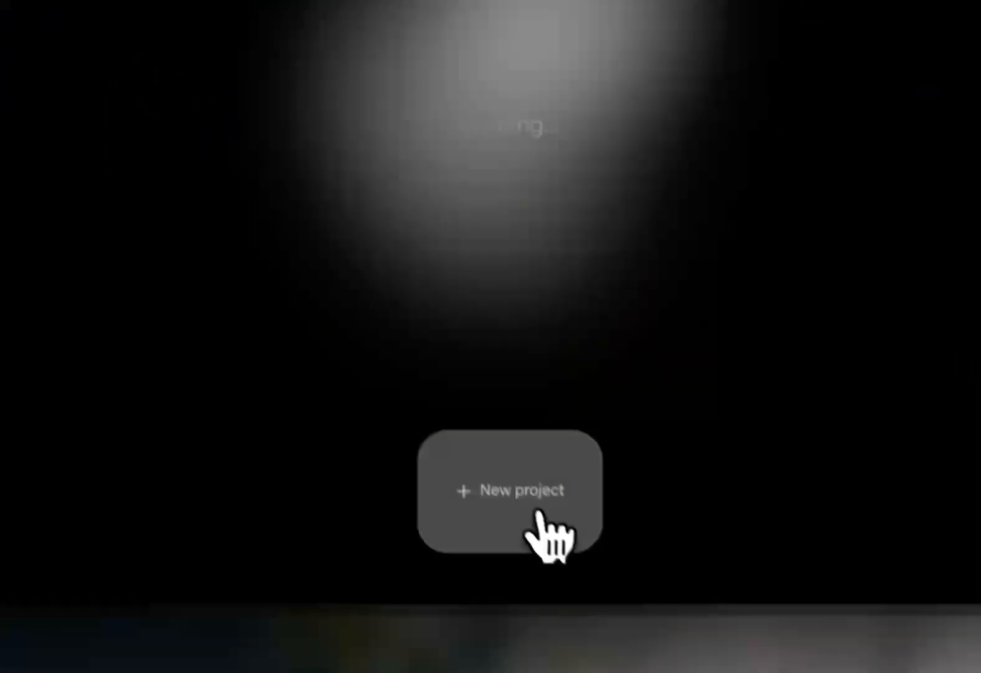
pyautogui.click(538, 510)
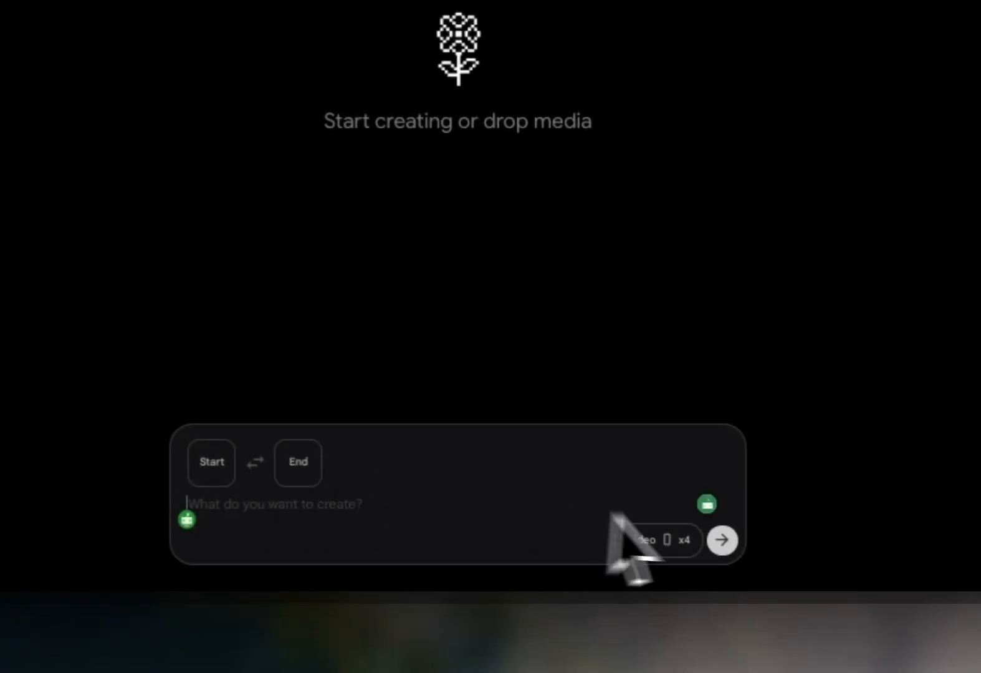
pyautogui.click(698, 541)
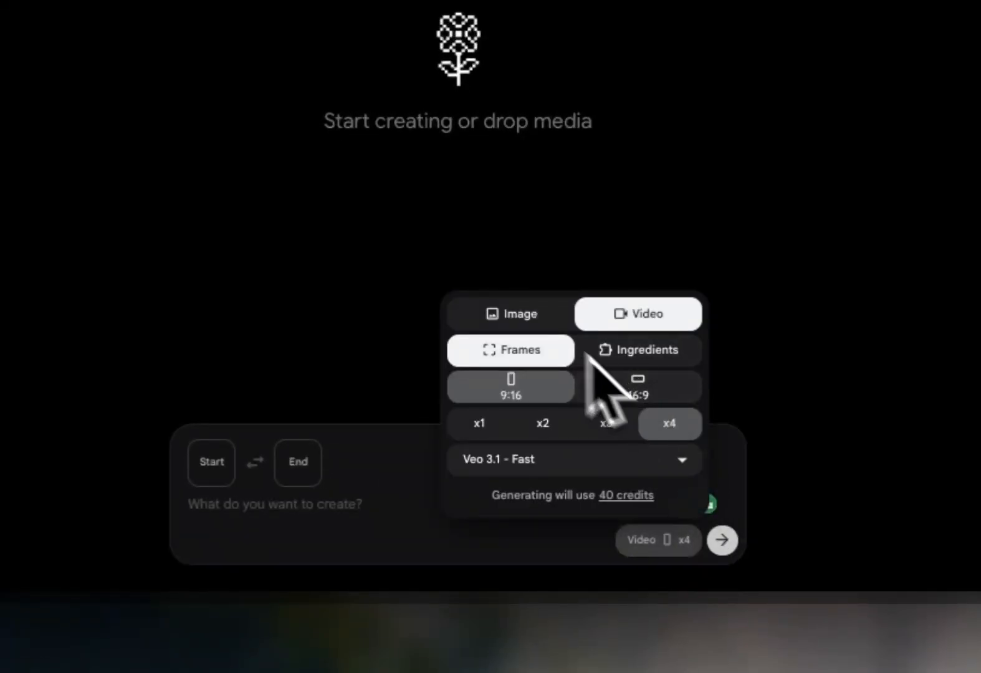
pyautogui.click(533, 321)
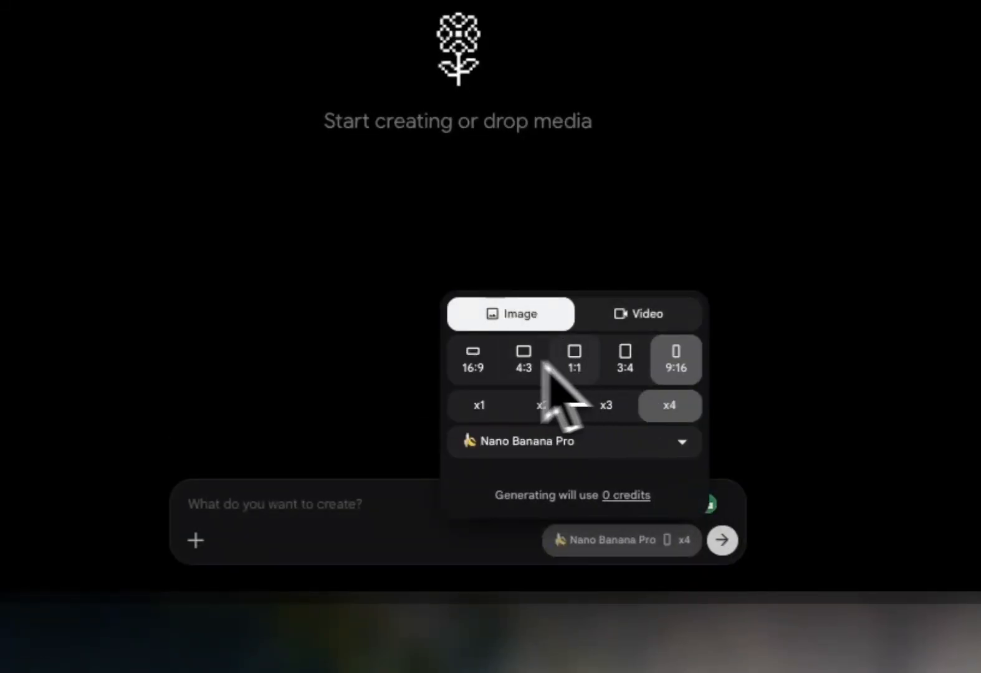
pyautogui.click(475, 362)
pyautogui.click(374, 511)
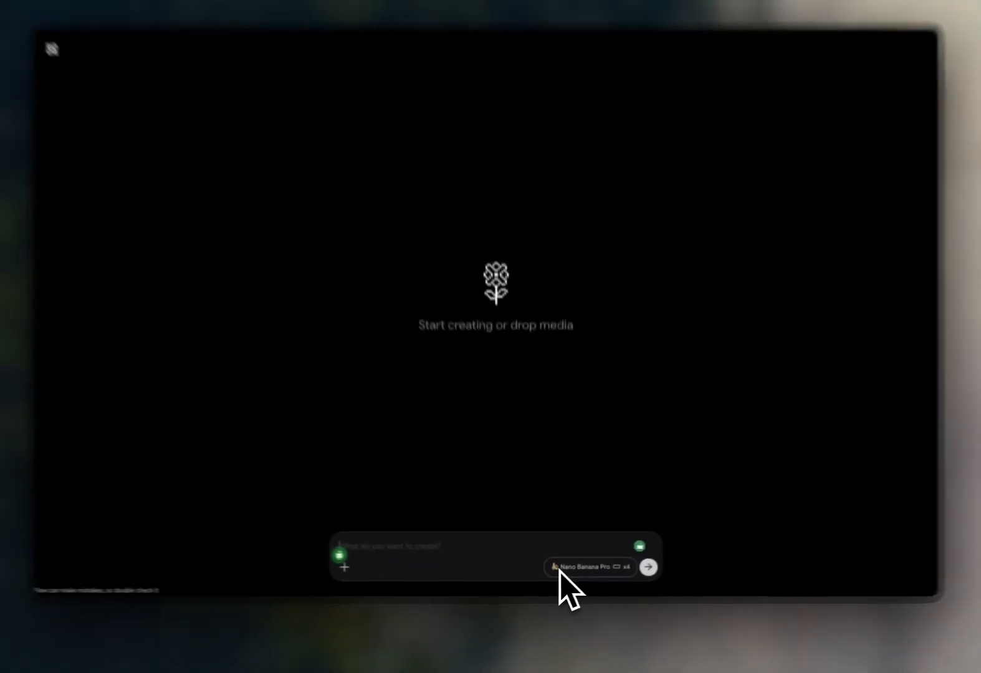
# Generate a set of purple and black icons for house washing, gutter, window, turf, holiday light, solar panel and yard clean up services.
pyautogui.write('ge')
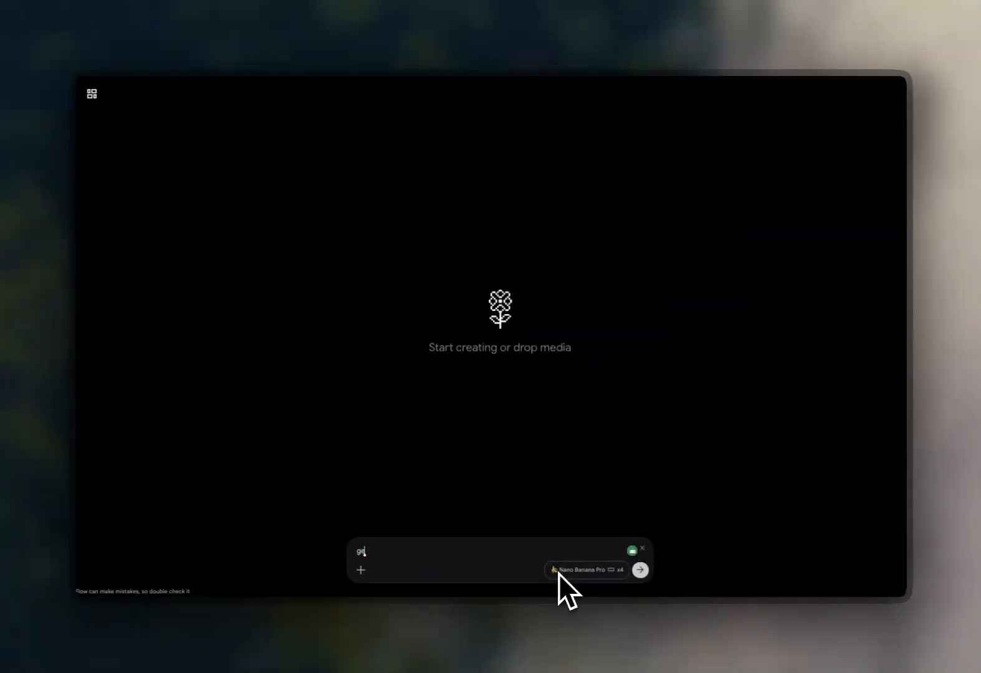
pyautogui.write('nerate a set of purple and black incons to represent: house washing, gutter cleaning, window cleaning, tru')
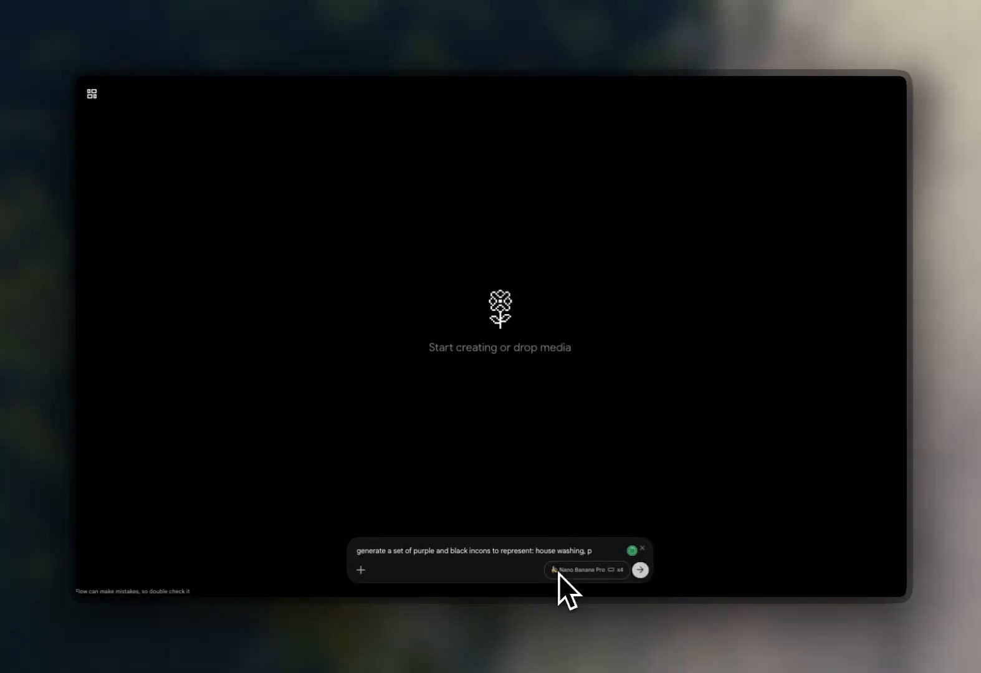
pyautogui.press('BackSpace')
pyautogui.press('BackSpace')
pyautogui.write('urf cleaning, holiday light installation')
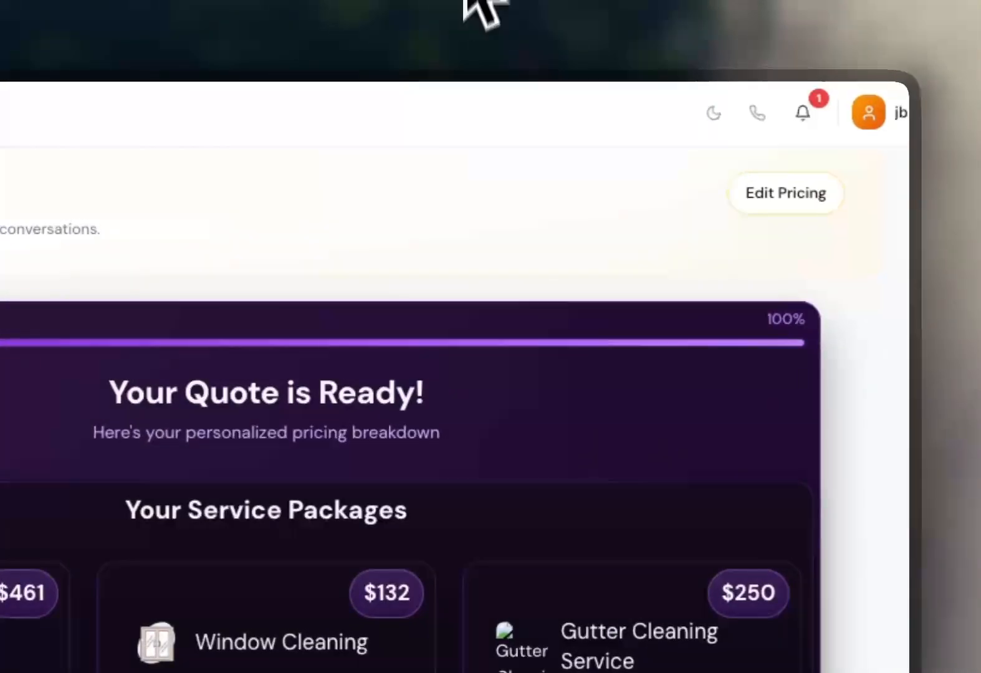
pyautogui.scroll(-6, 515, 263)
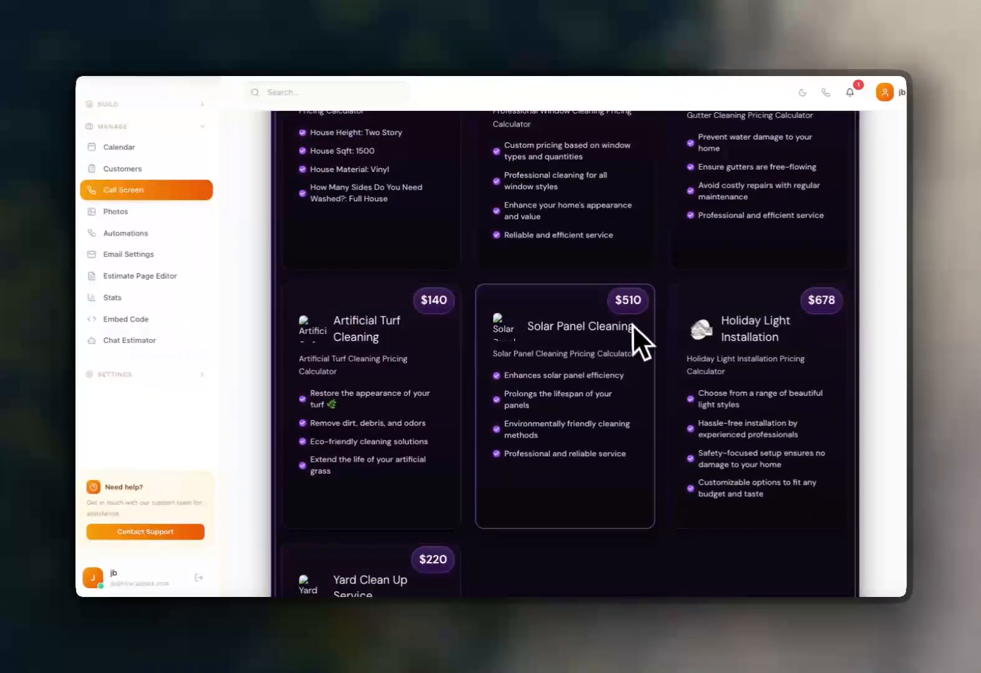
pyautogui.scroll(-3, 631, 321)
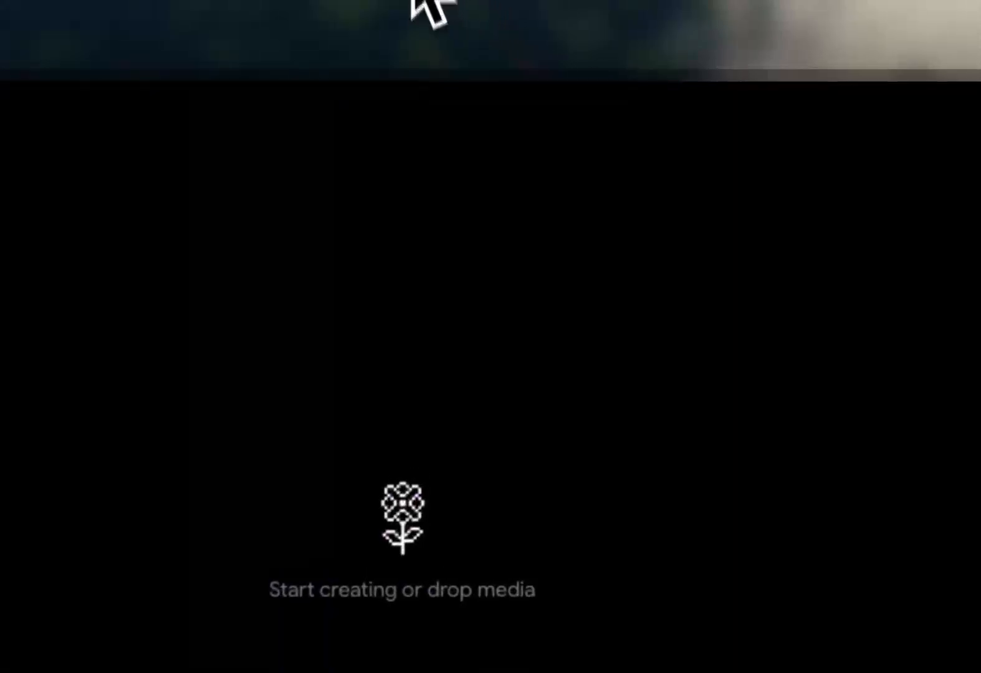
pyautogui.write(', solar panel cleaning, and yard clean up se')
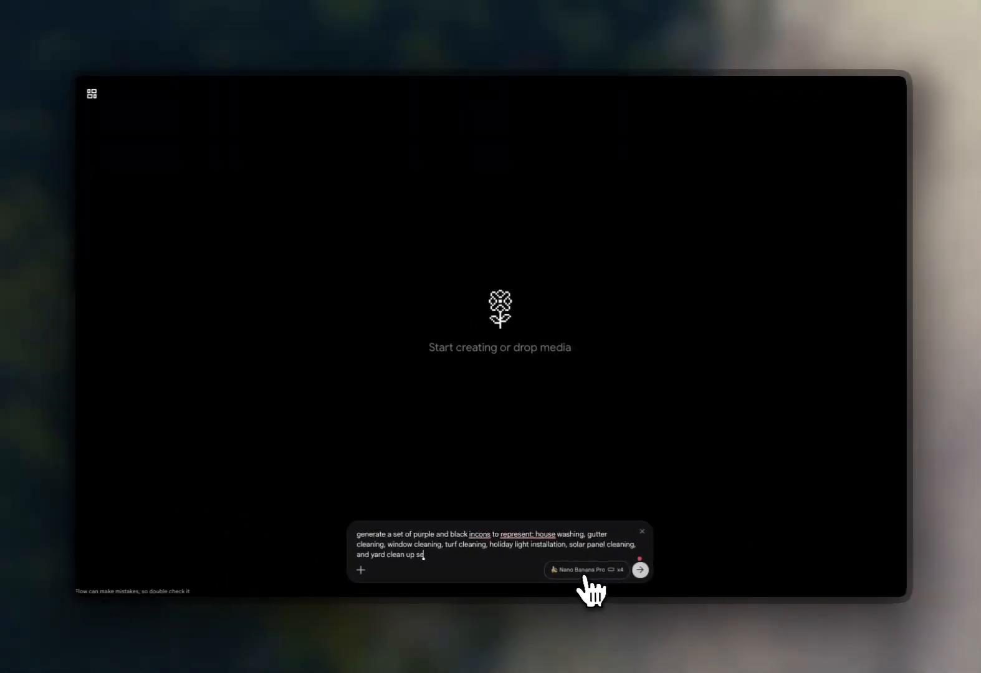
pyautogui.press('Return')
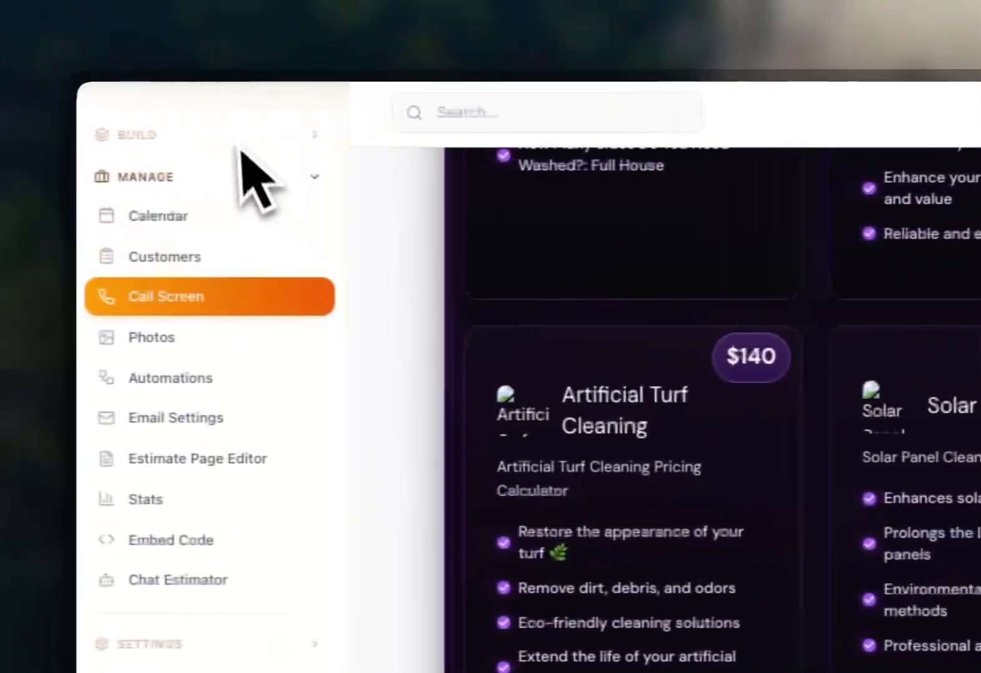
# Open the Formulas section of the calculator builder and browse the formula template library.
pyautogui.click(240, 139)
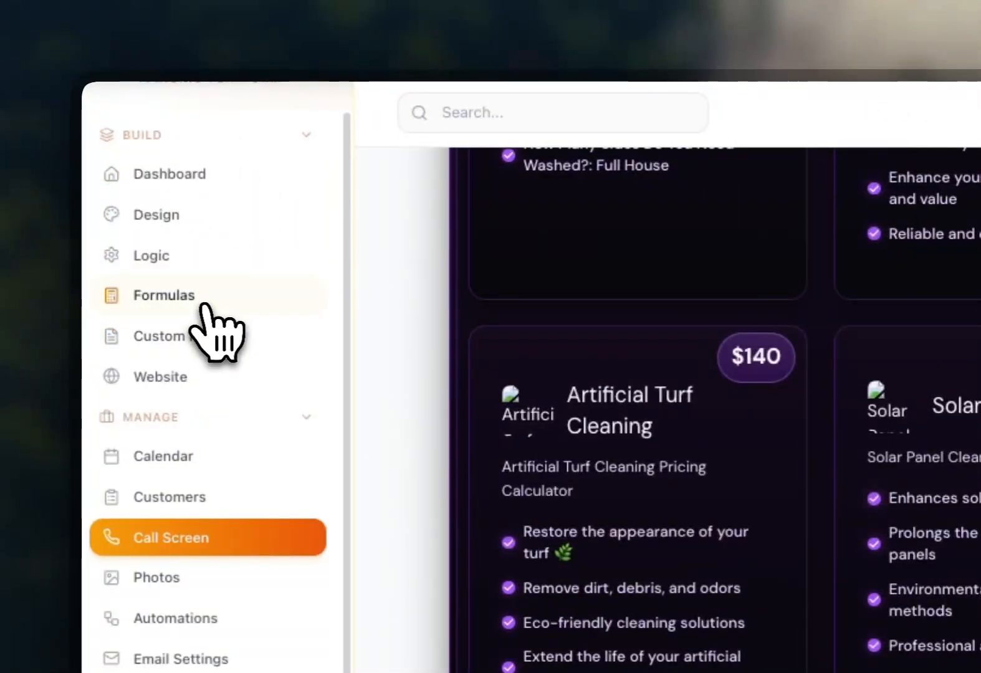
pyautogui.click(204, 306)
pyautogui.click(822, 161)
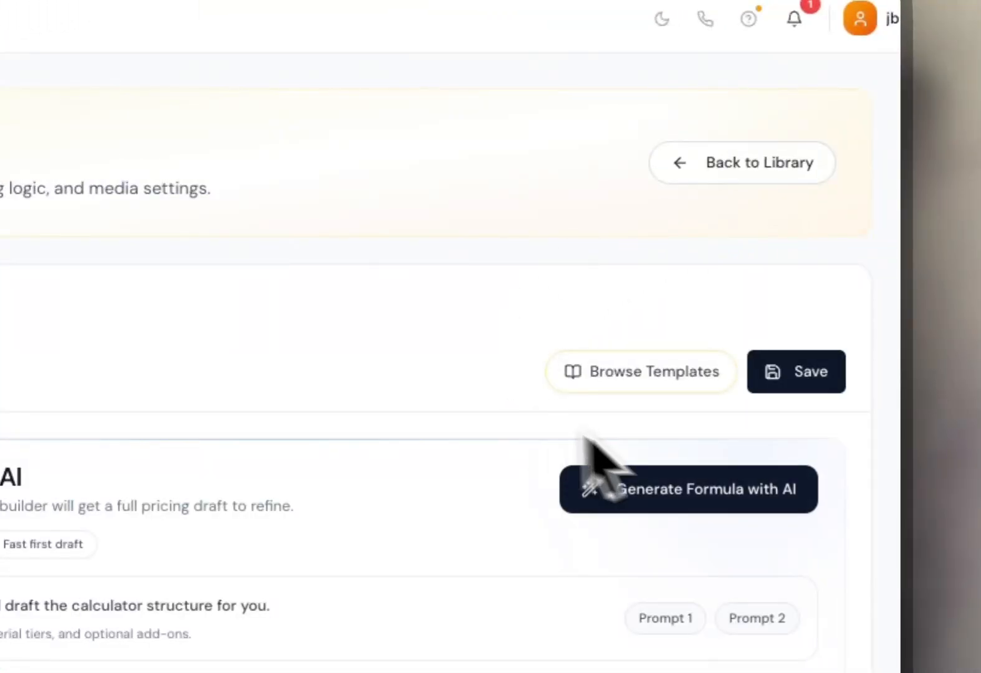
pyautogui.click(651, 362)
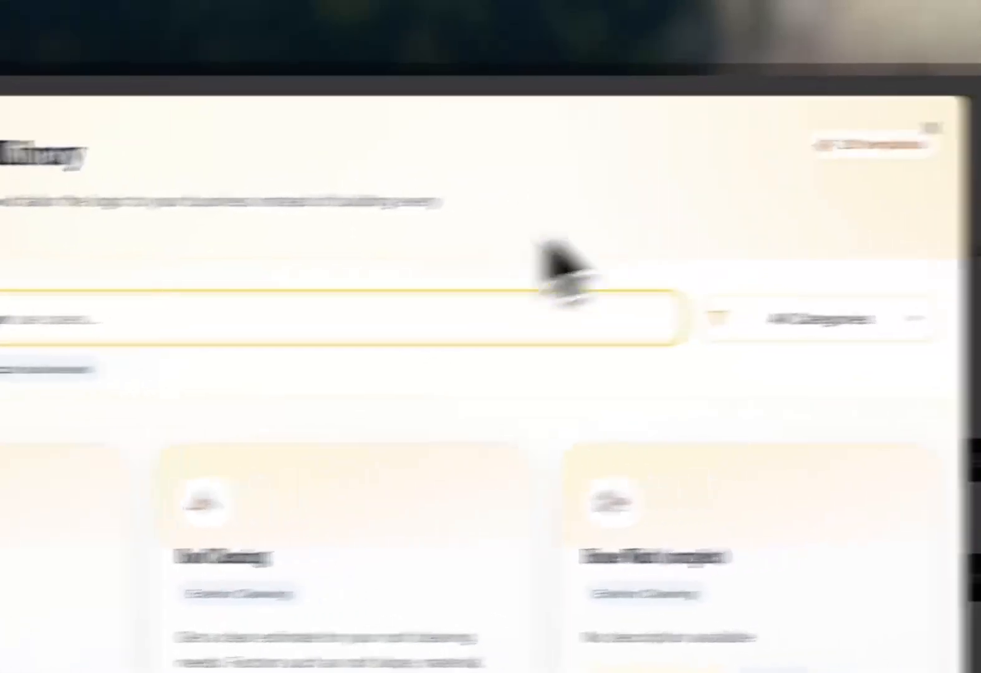
pyautogui.click(728, 135)
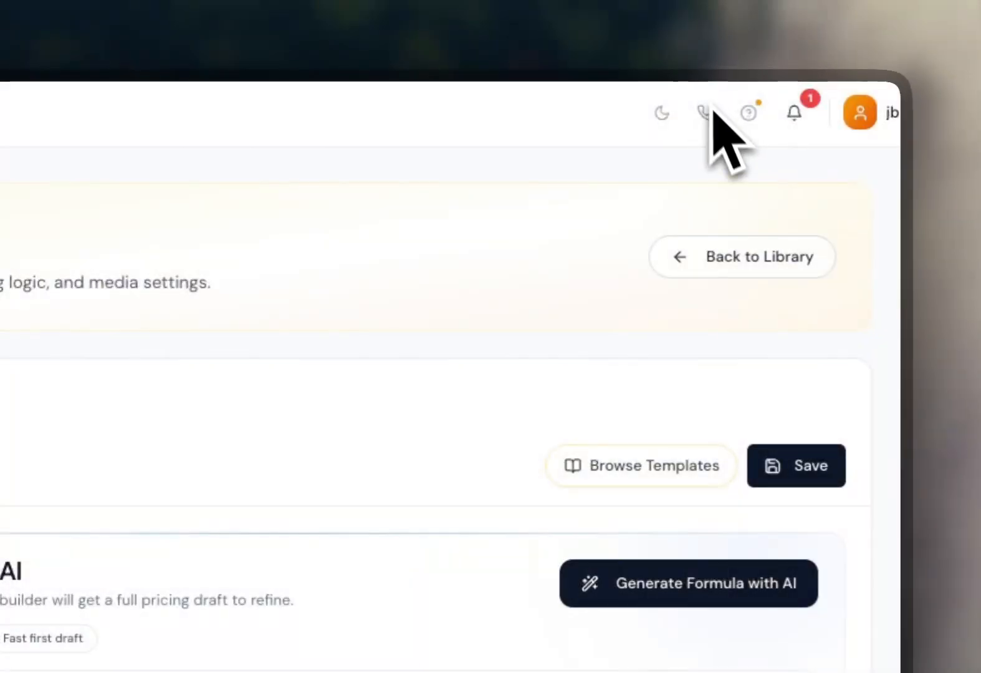
# Switch the builder to dark mode and view the template library in it.
pyautogui.click(666, 114)
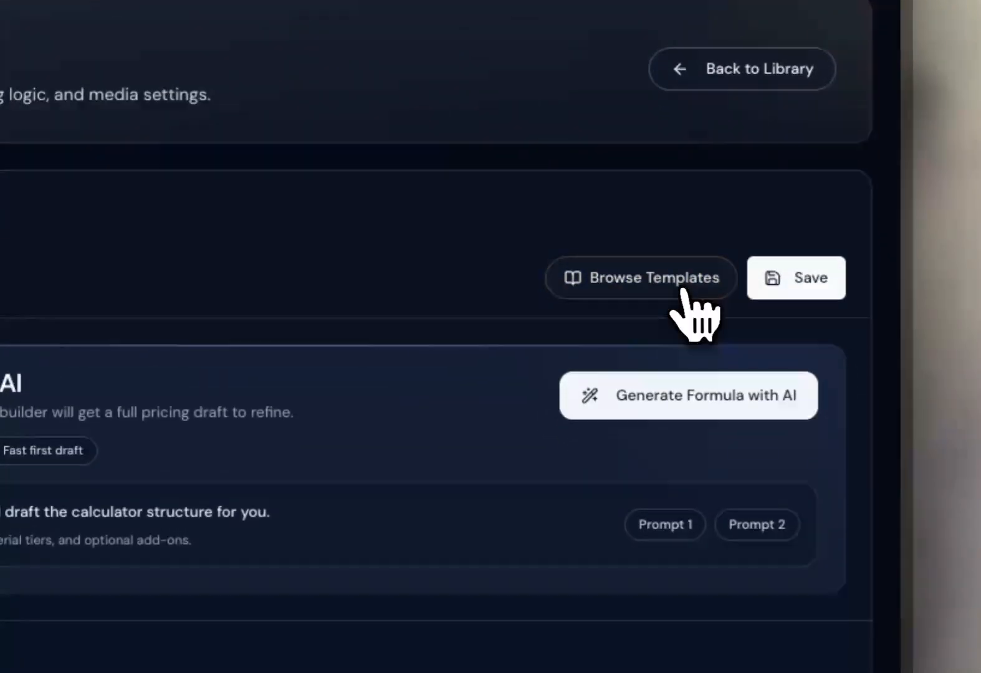
pyautogui.click(689, 472)
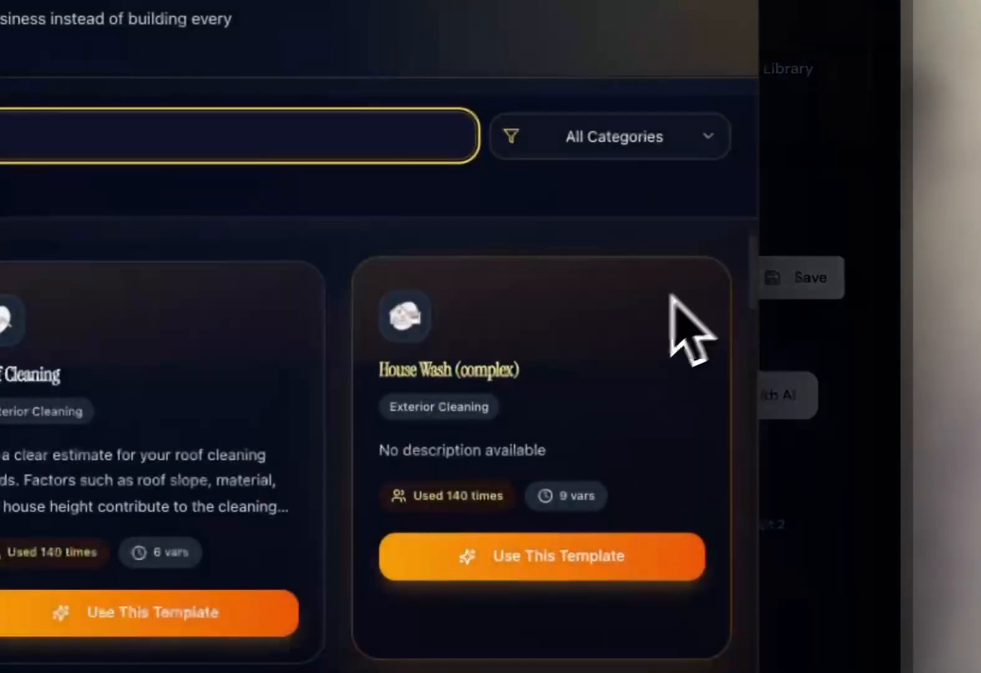
pyautogui.scroll(-5, 587, 470)
pyautogui.click(731, 137)
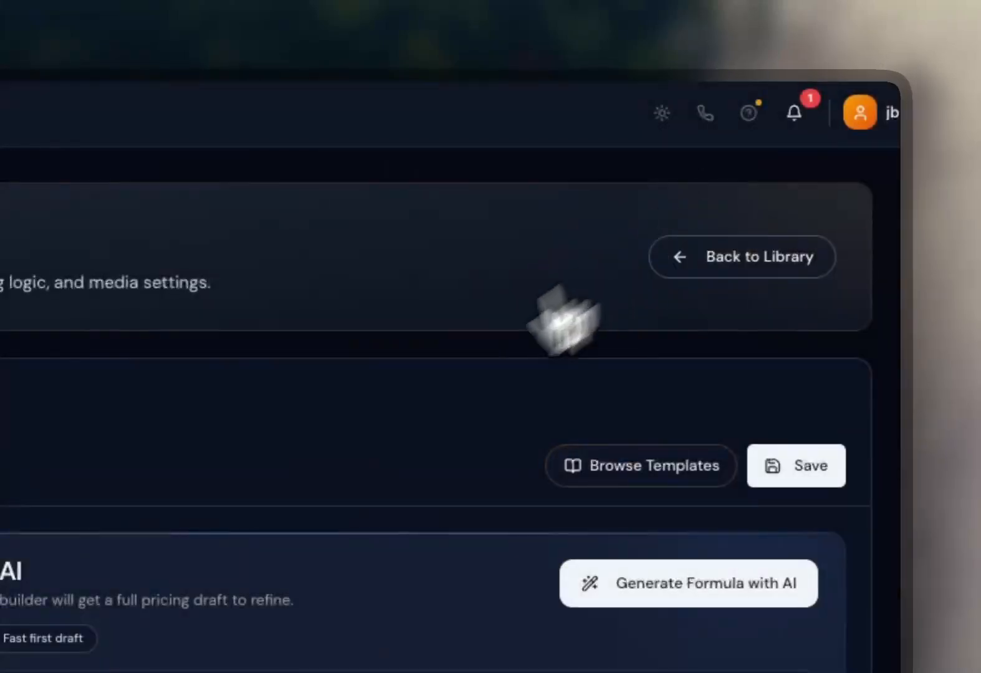
pyautogui.scroll(-3, 470, 285)
# Open the add-variable dialog to examine the available input types, then close it.
pyautogui.click(383, 412)
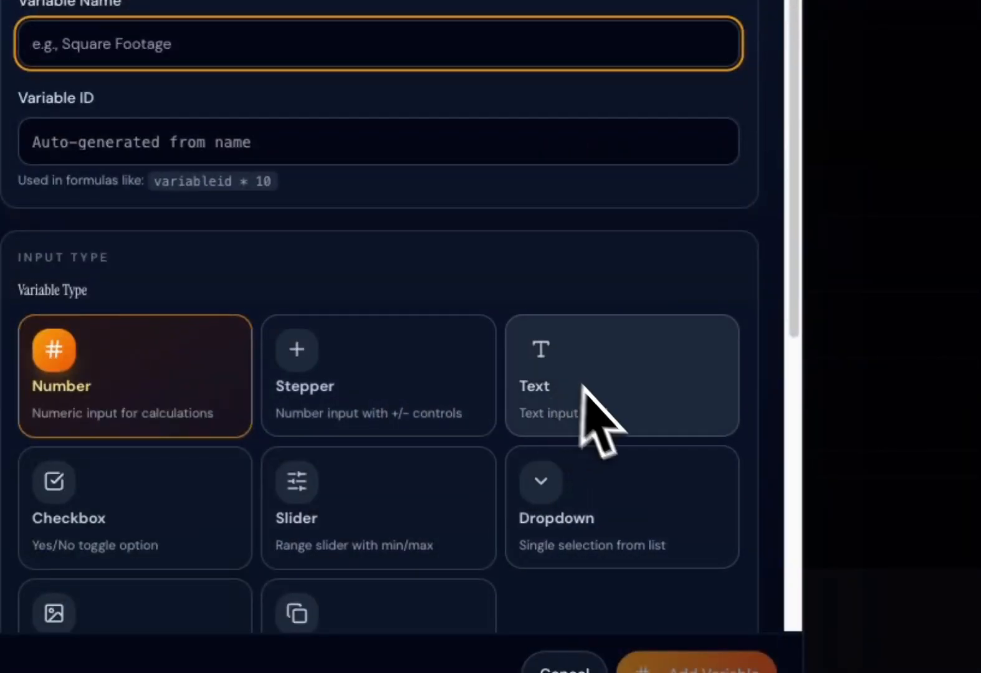
pyautogui.scroll(-6, 427, 187)
pyautogui.click(411, 187)
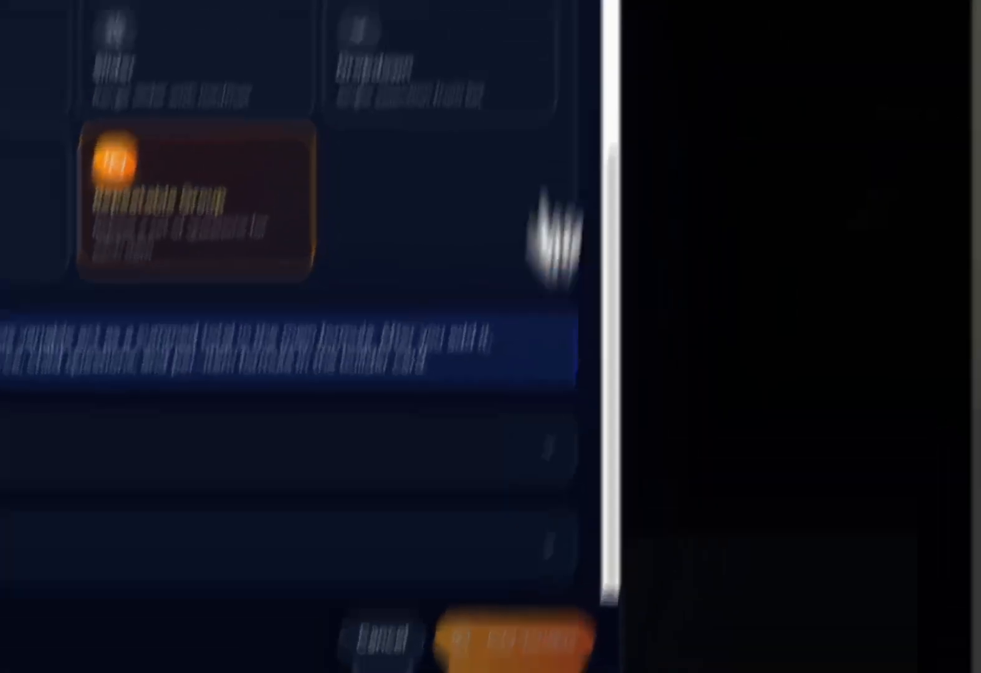
pyautogui.click(644, 93)
pyautogui.scroll(5, 336, 313)
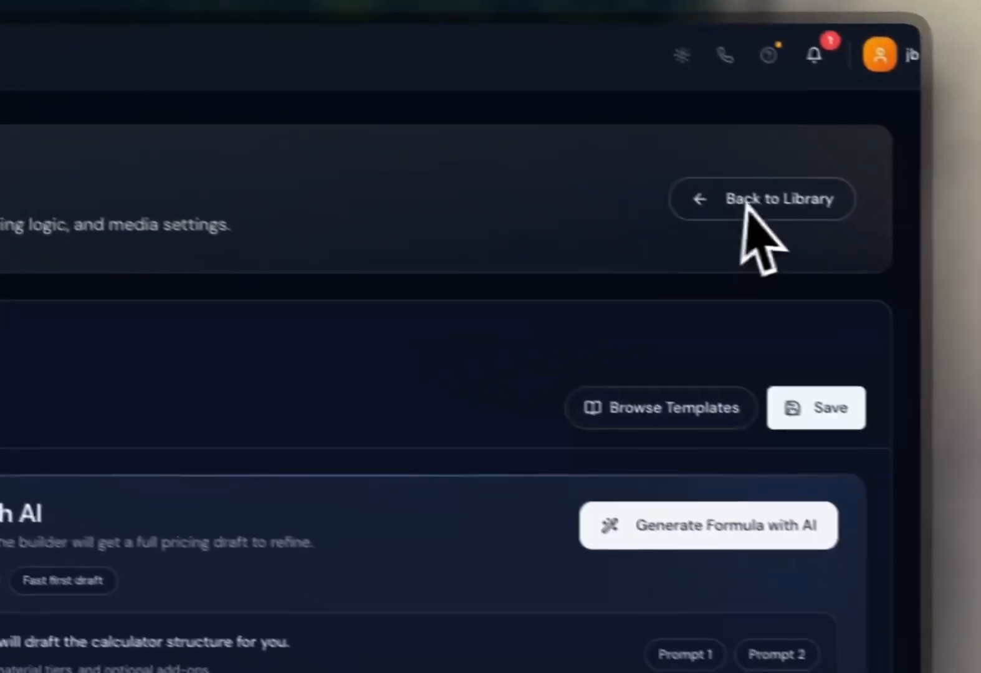
# Return to the library and open the Yard Clean Up Service calculator to review its questions.
pyautogui.click(748, 201)
pyautogui.scroll(-2, 499, 518)
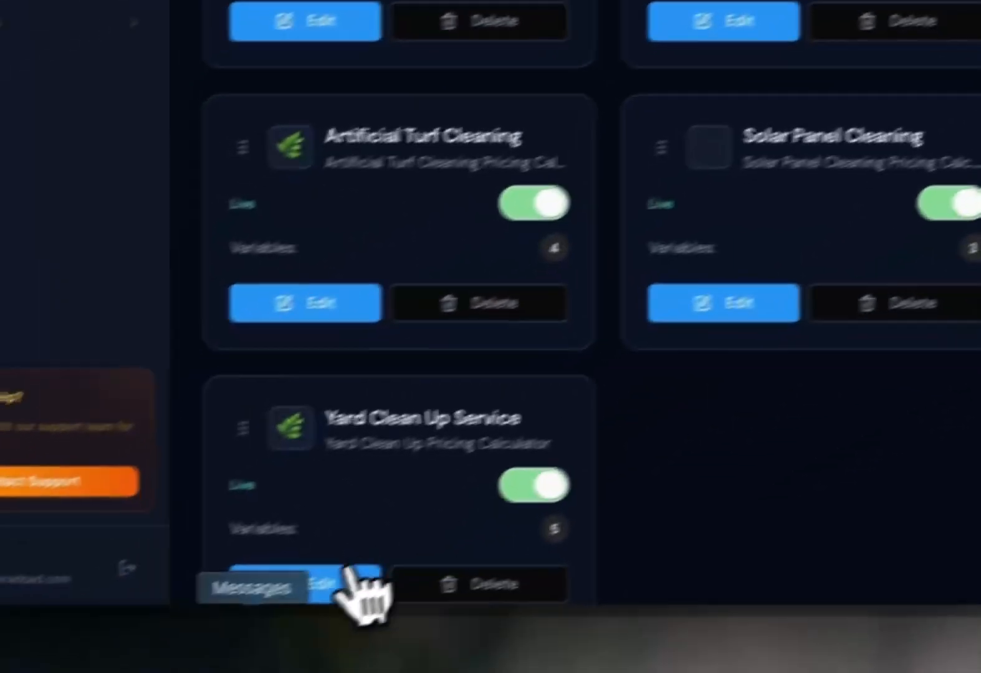
pyautogui.click(349, 583)
pyautogui.scroll(-5, 525, 526)
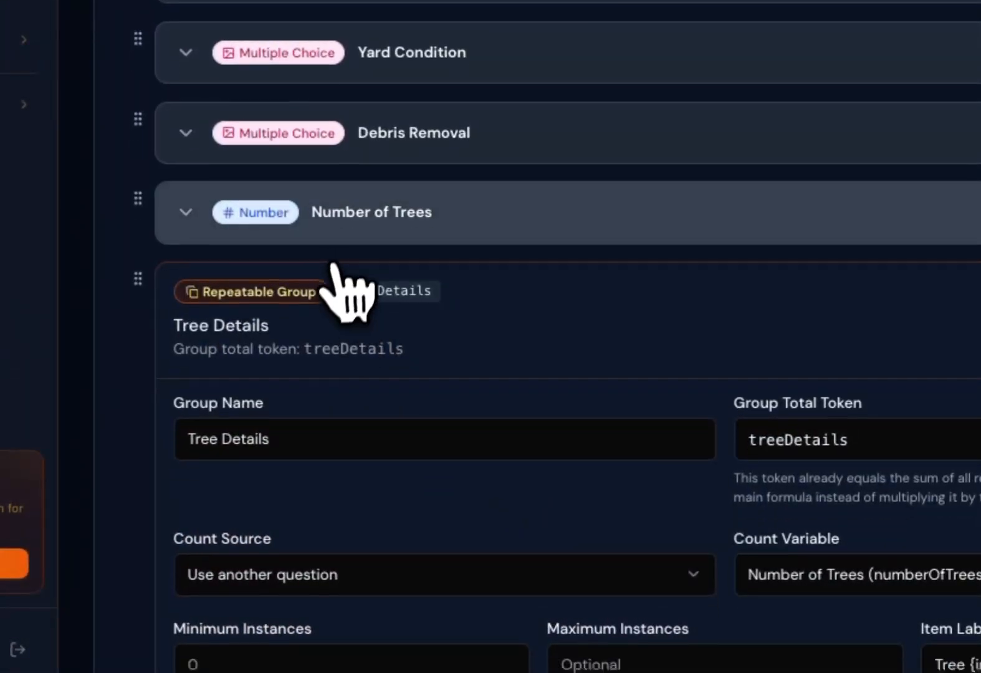
pyautogui.scroll(-5, 350, 290)
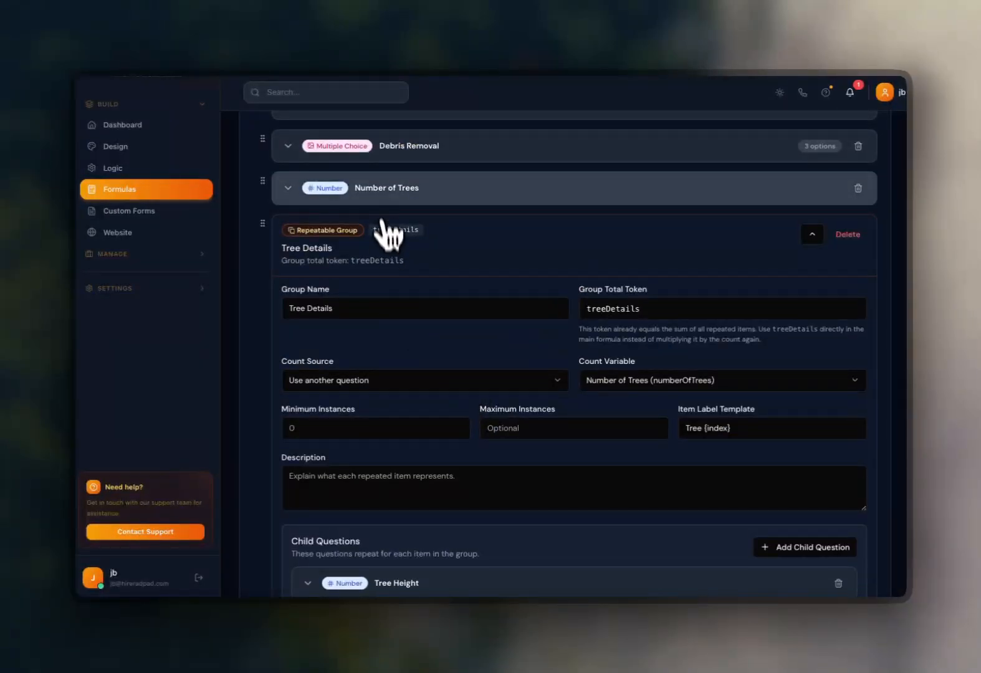
pyautogui.scroll(-5, 739, 291)
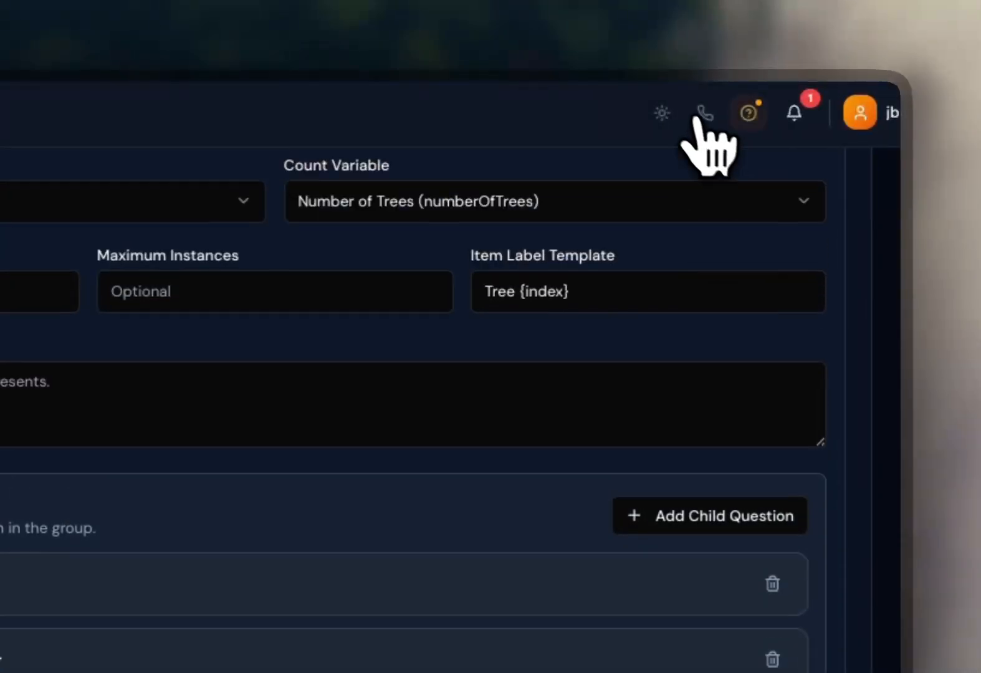
# Open the call screen to view the service selection in dark mode.
pyautogui.click(705, 113)
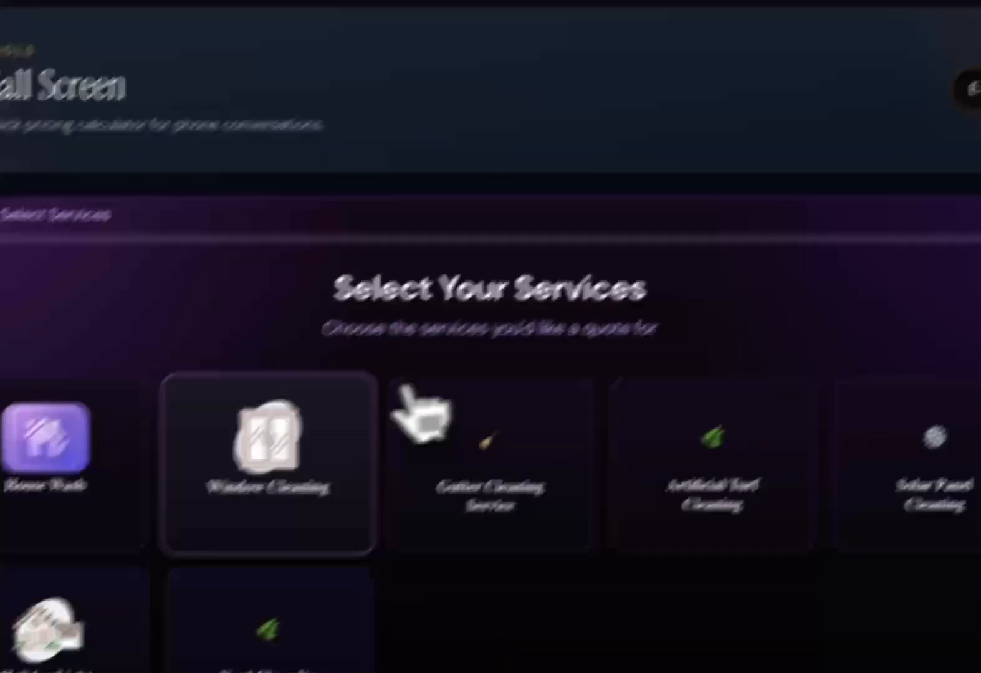
pyautogui.click(93, 446)
pyautogui.click(287, 458)
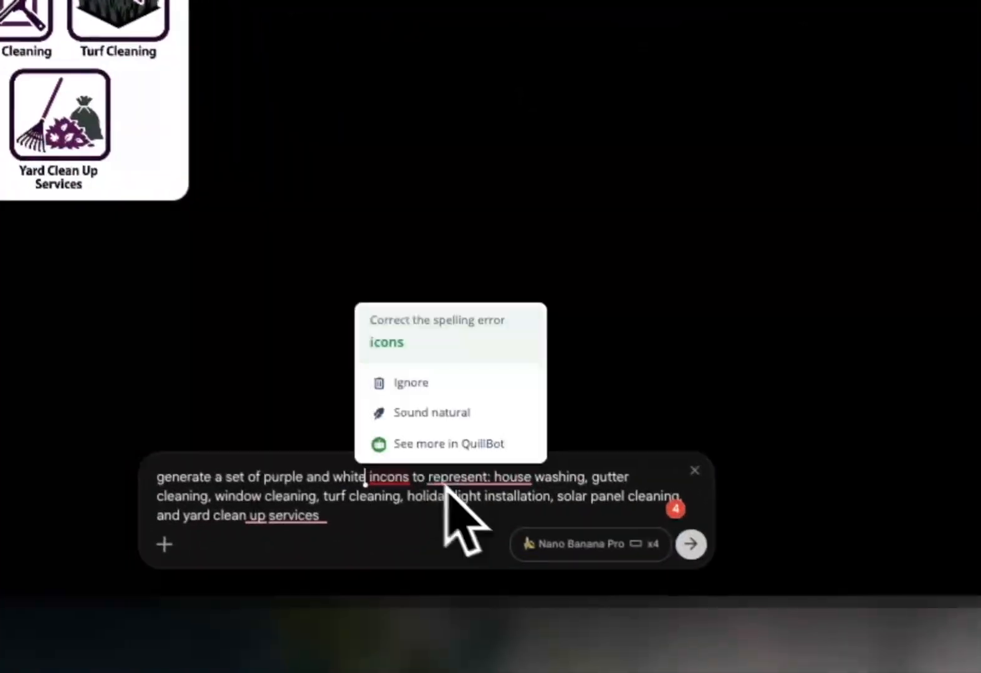
# Paste the earlier prompt, add "glassmorphic" before icons for purple and white icons, and generate again.
pyautogui.click(686, 540)
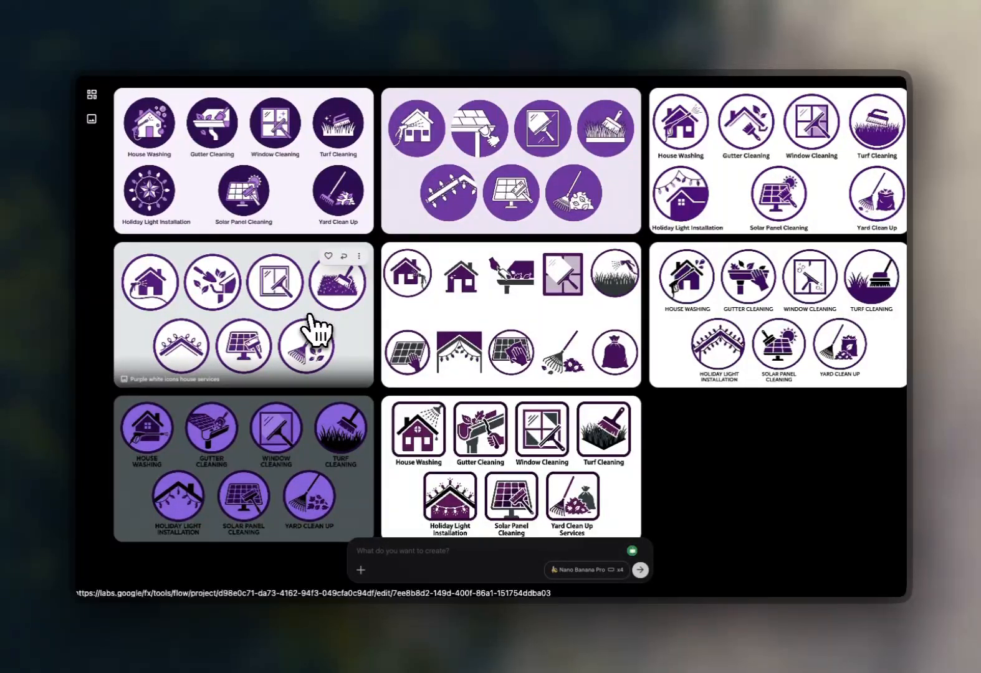
pyautogui.write('generate a set of purple and white icons to represent house washing, gutter cleaning, window cleaning, turf cleaning, holiday light installation, solar panel cleaning, and yard clean up services')
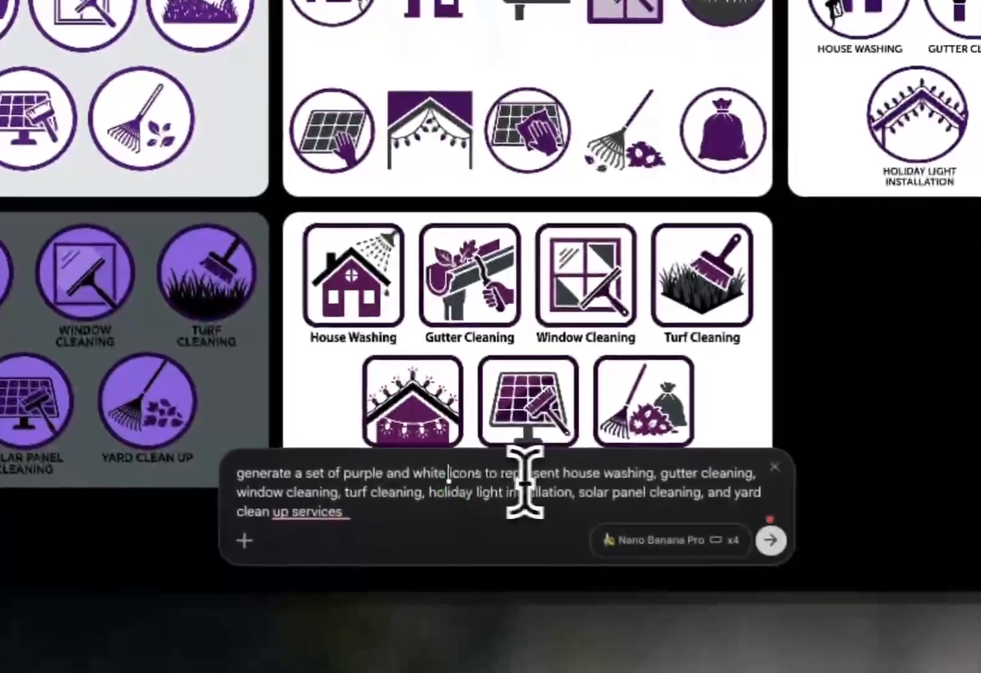
pyautogui.click(473, 535)
pyautogui.write('glassmorphic')
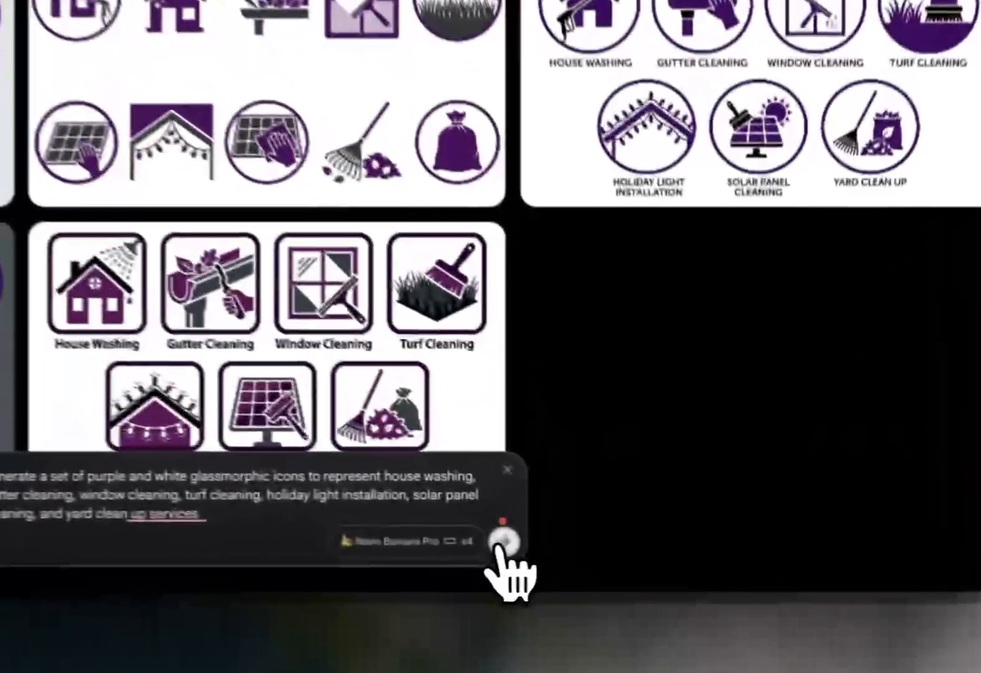
pyautogui.click(640, 570)
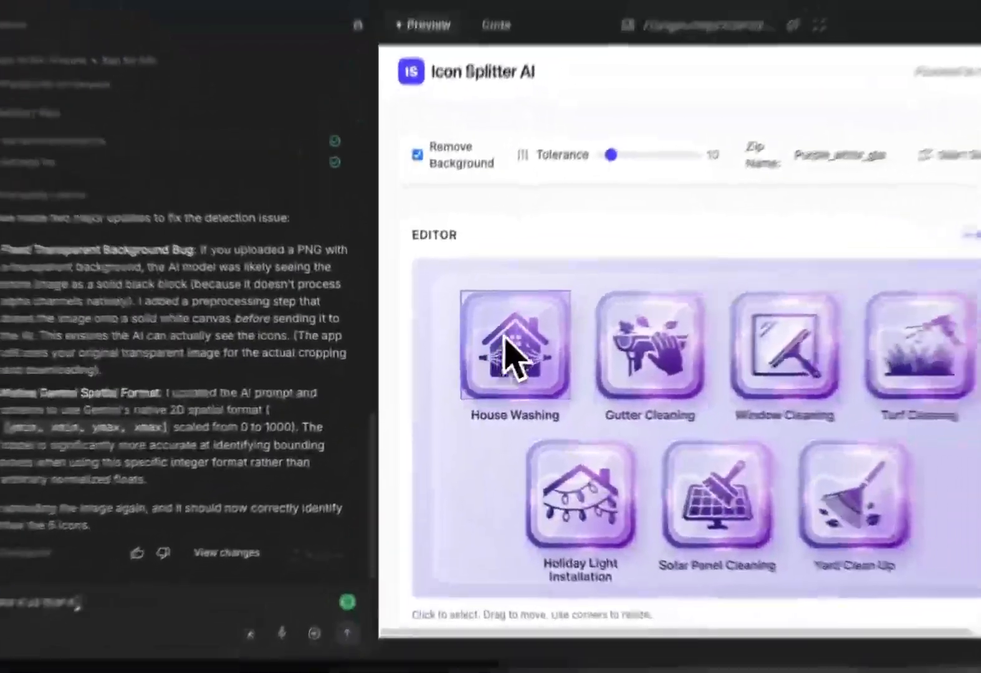
# In the Icon Splitter AI app builder, ask Gemini to better separate backgrounds from non-solid or glassmorphic icon backs.
pyautogui.write('make it so that it is better at seperating the background from icon backs that are not solid color and in the')
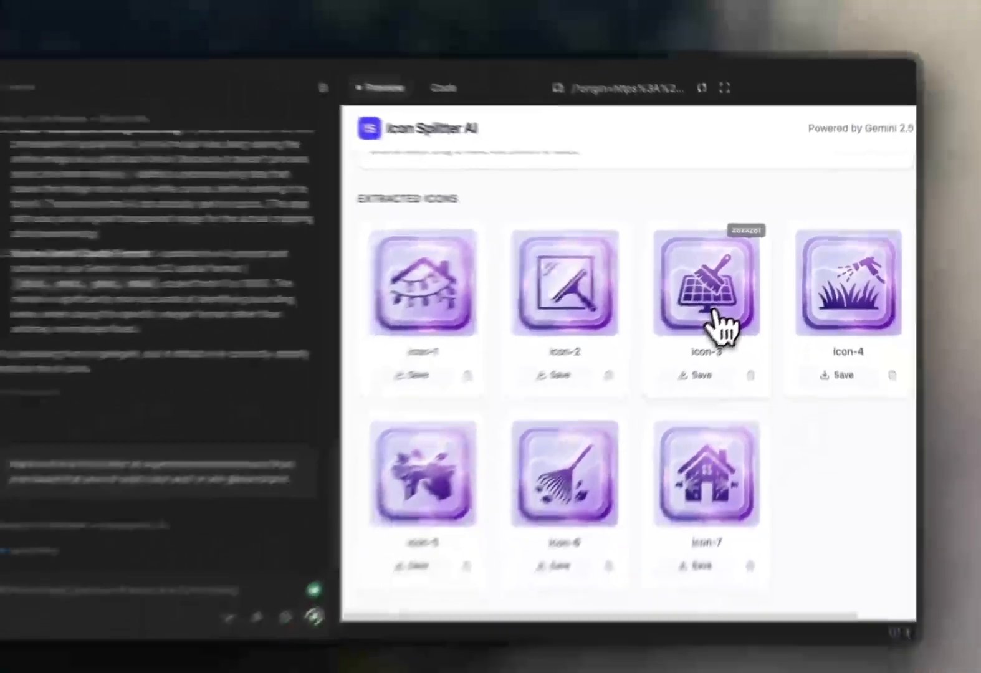
pyautogui.scroll(7, 708, 305)
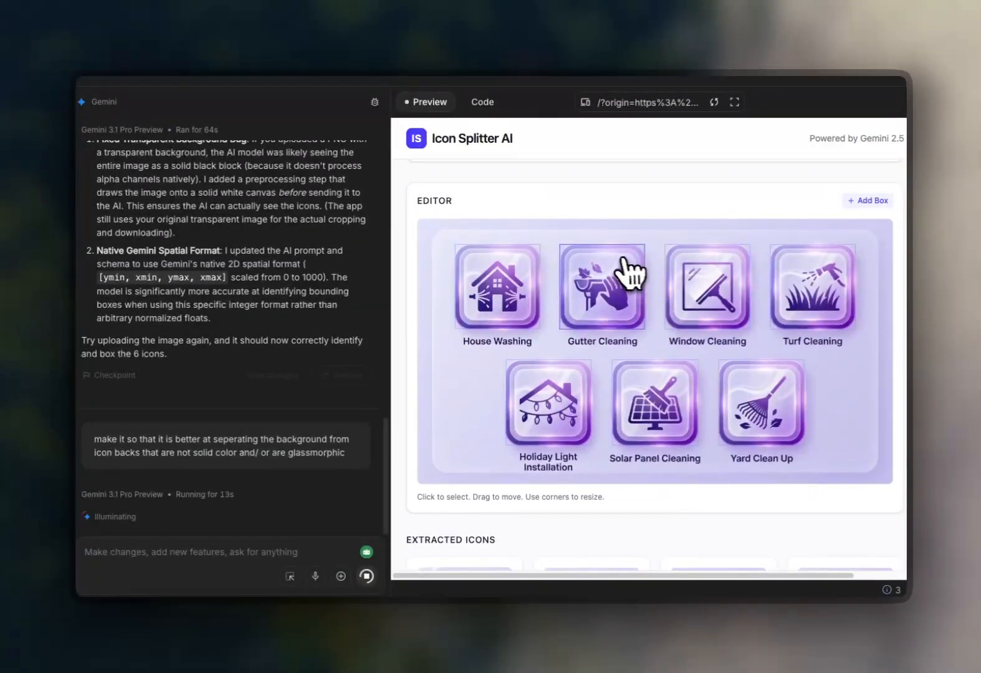
# Review the extracted icons and download them as a zip, then minimize the Downloads window.
pyautogui.scroll(-7, 666, 261)
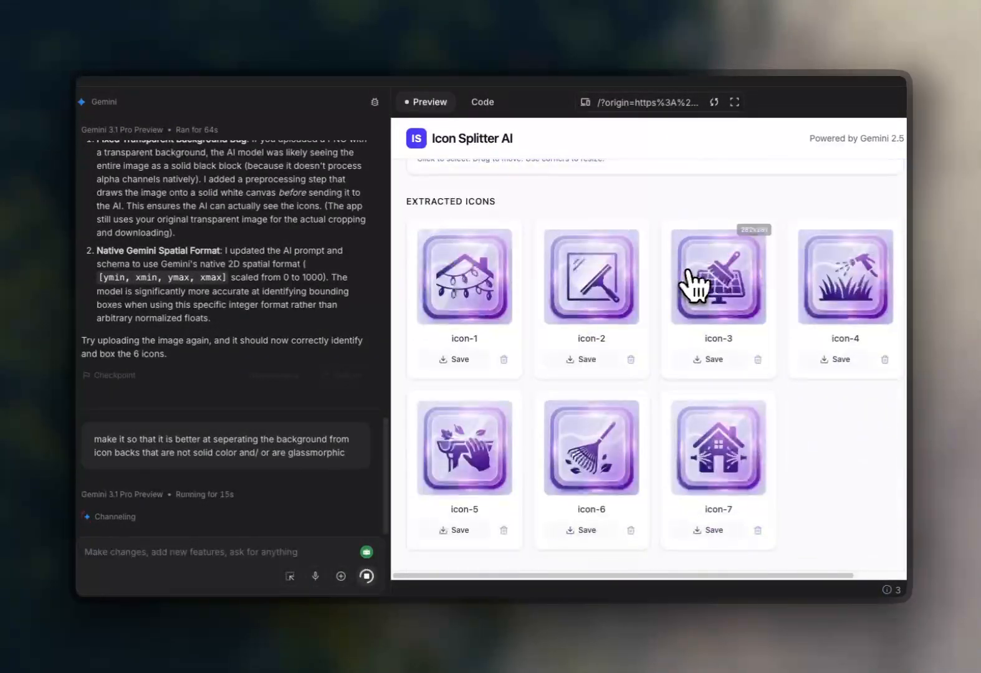
pyautogui.scroll(7, 701, 290)
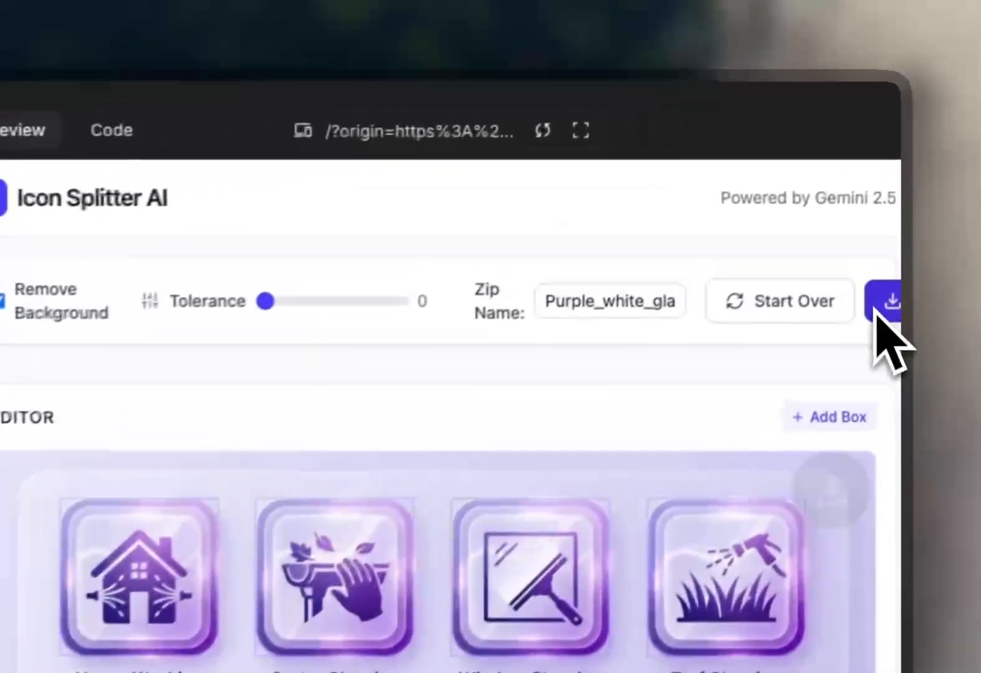
pyautogui.click(896, 197)
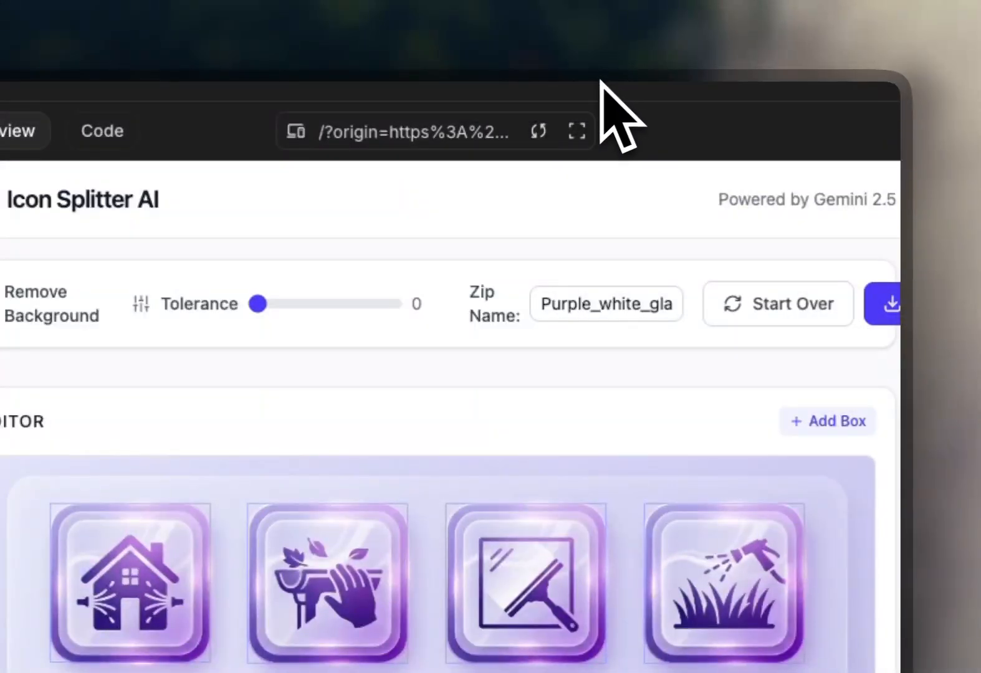
pyautogui.click(543, 26)
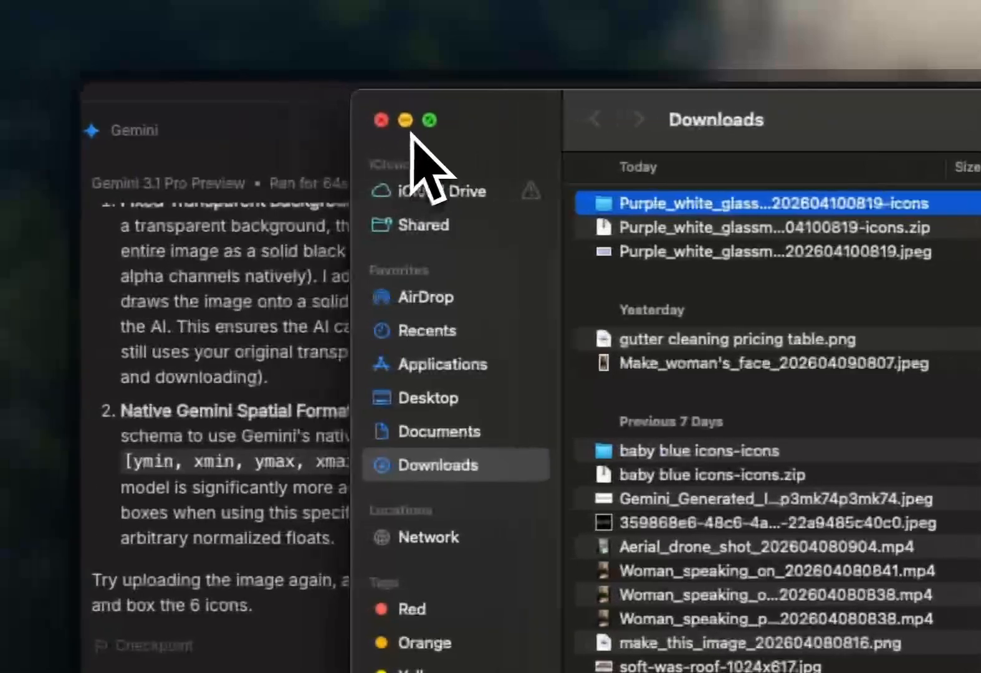
pyautogui.click(406, 121)
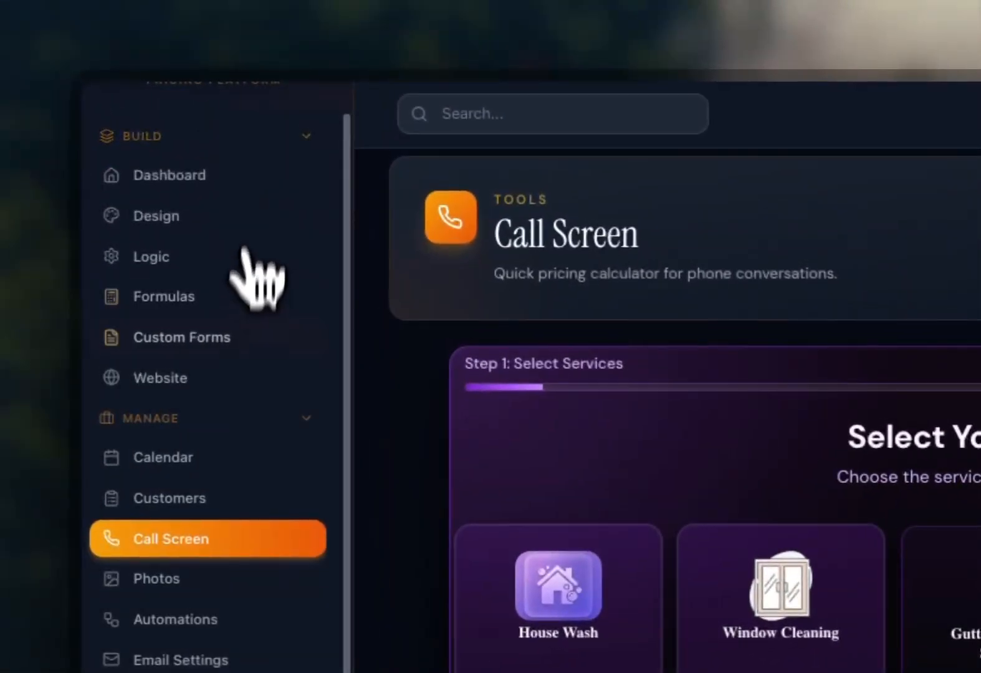
# Open the calculator library and upload a new service icon for the House Wash calculator.
pyautogui.click(239, 303)
pyautogui.click(480, 420)
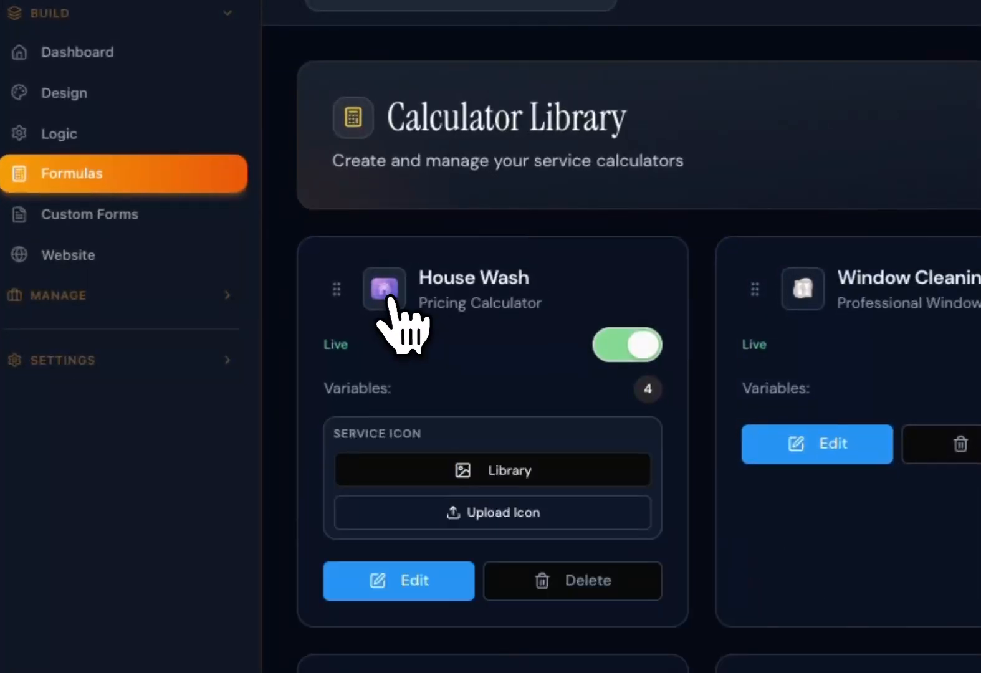
pyautogui.click(462, 513)
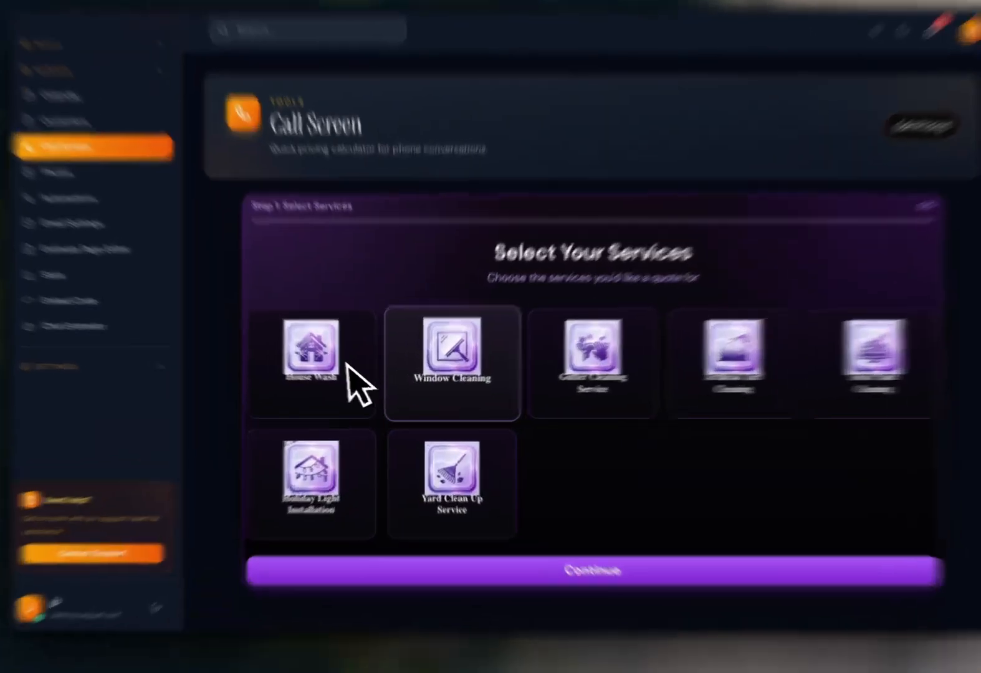
# Select several services on the call screen to check the new purple icons.
pyautogui.click(361, 393)
pyautogui.click(436, 395)
pyautogui.click(549, 396)
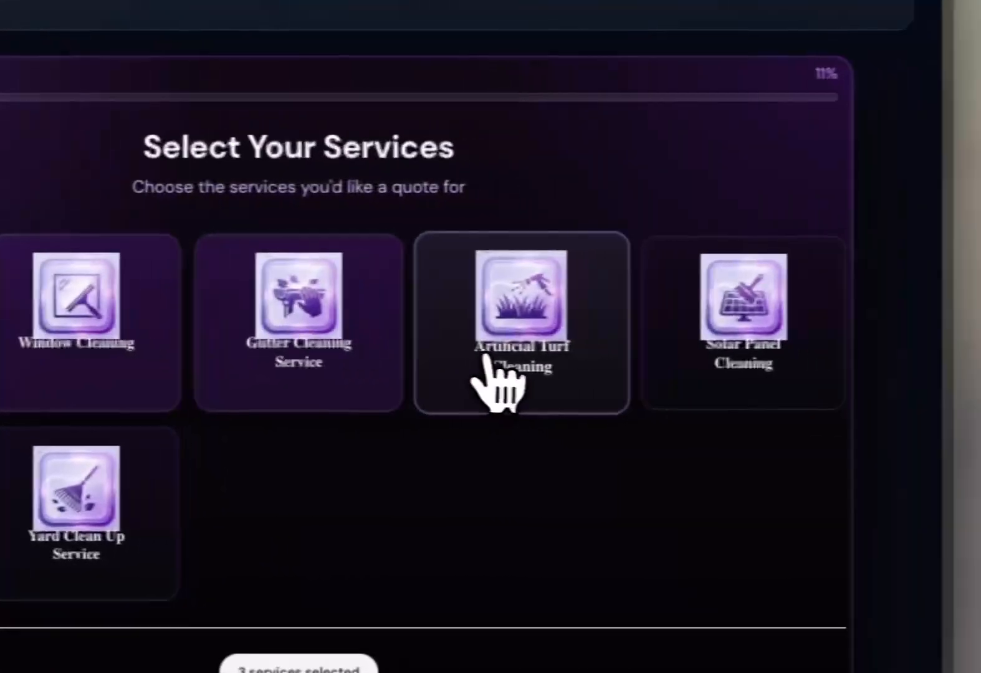
pyautogui.click(910, 384)
pyautogui.click(707, 342)
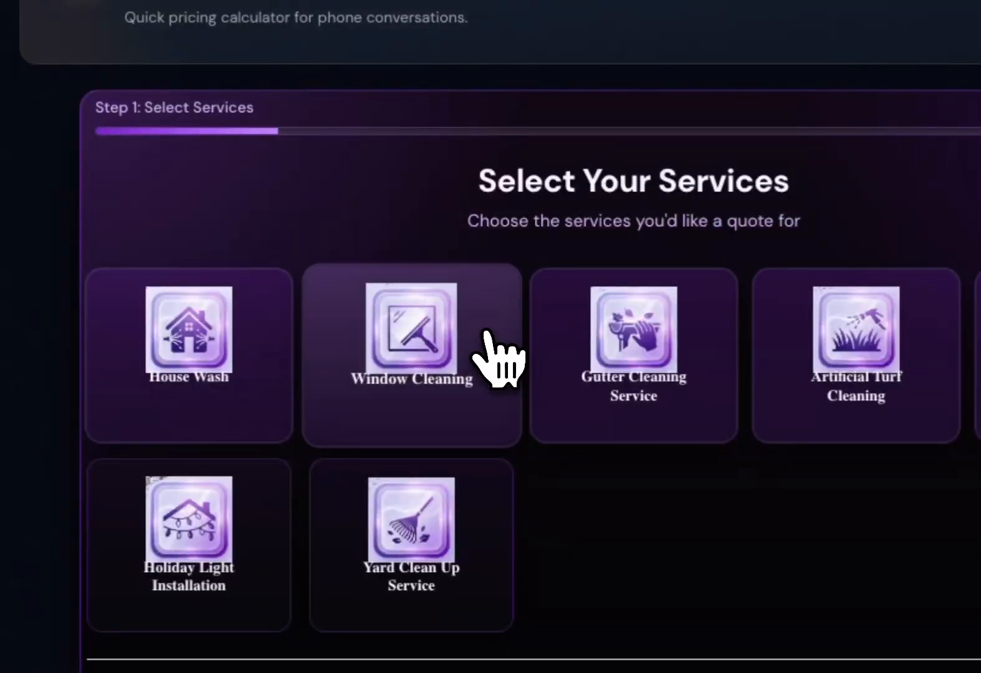
pyautogui.click(499, 397)
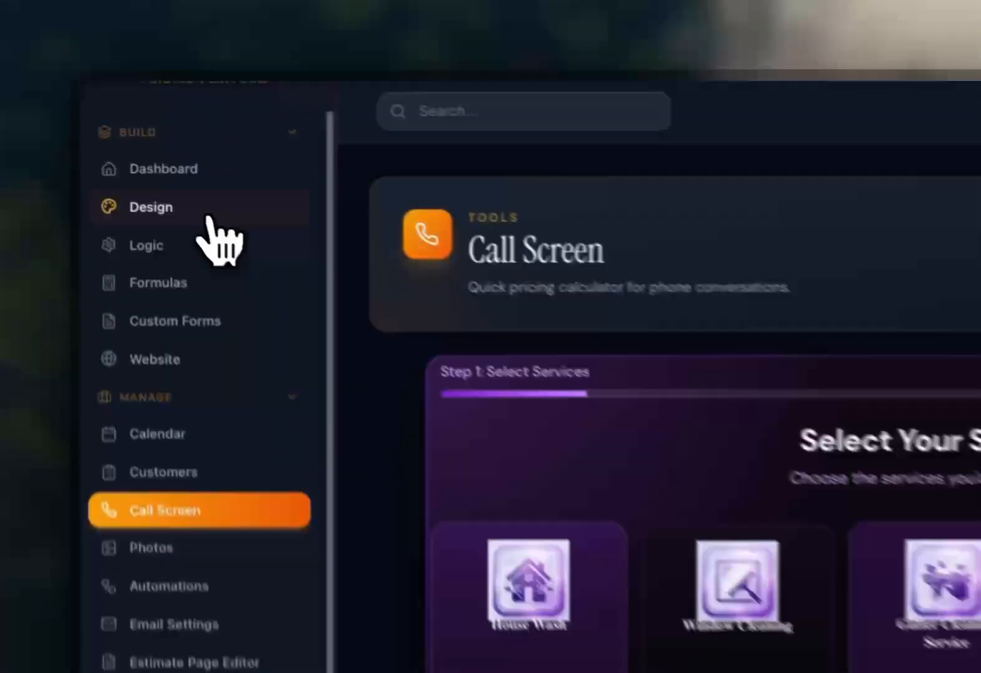
# In the Custom CSS preview lab, have AI add 10px of top padding to the service card title, then save the design changes.
pyautogui.click(148, 151)
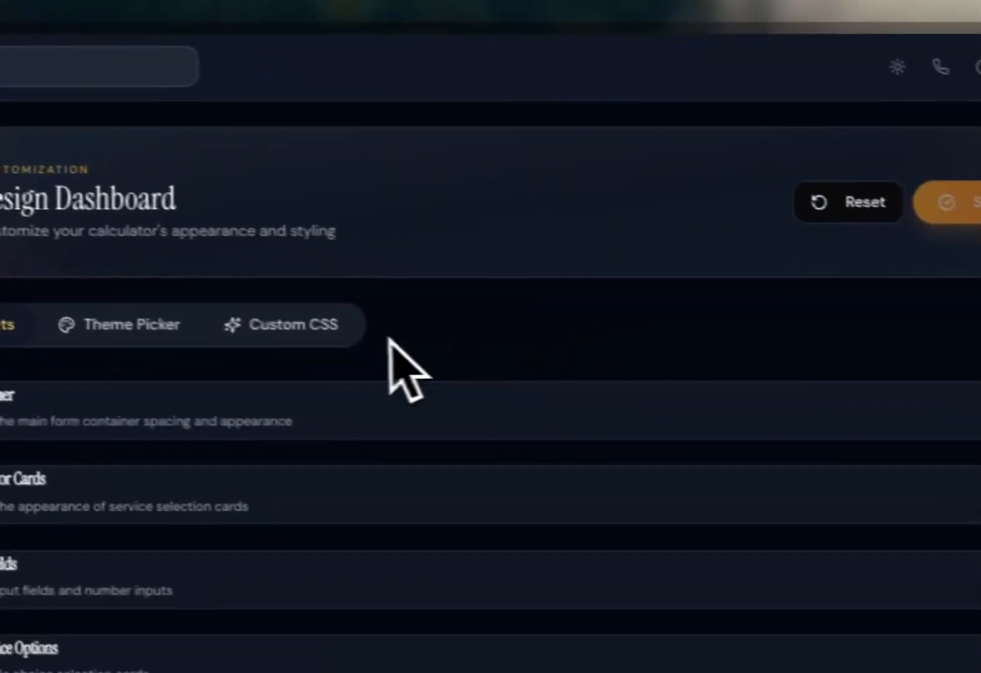
pyautogui.click(415, 354)
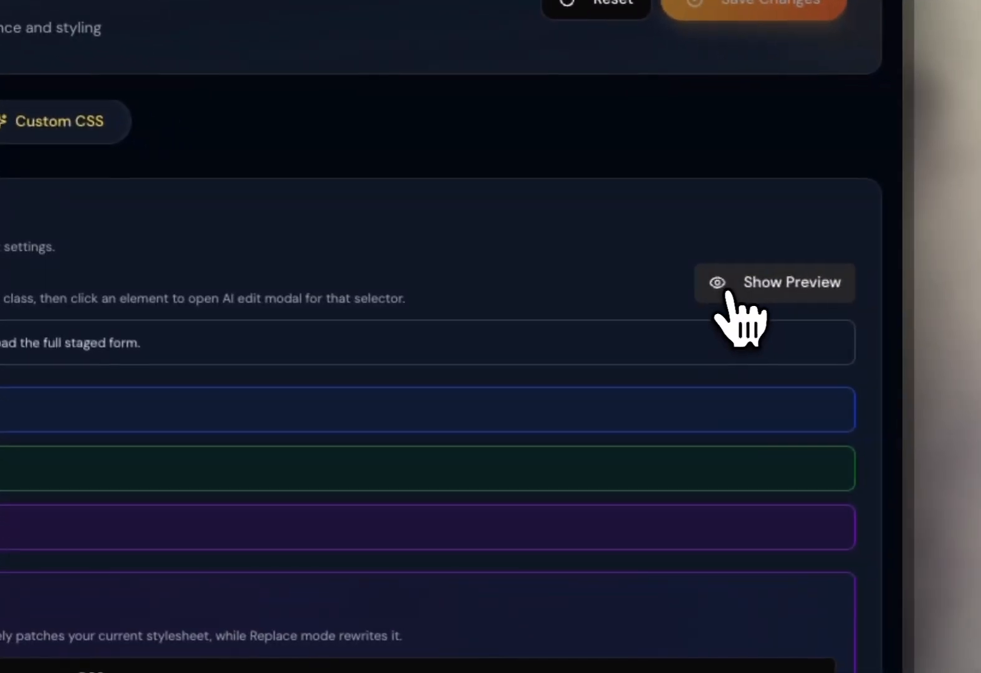
pyautogui.click(966, 379)
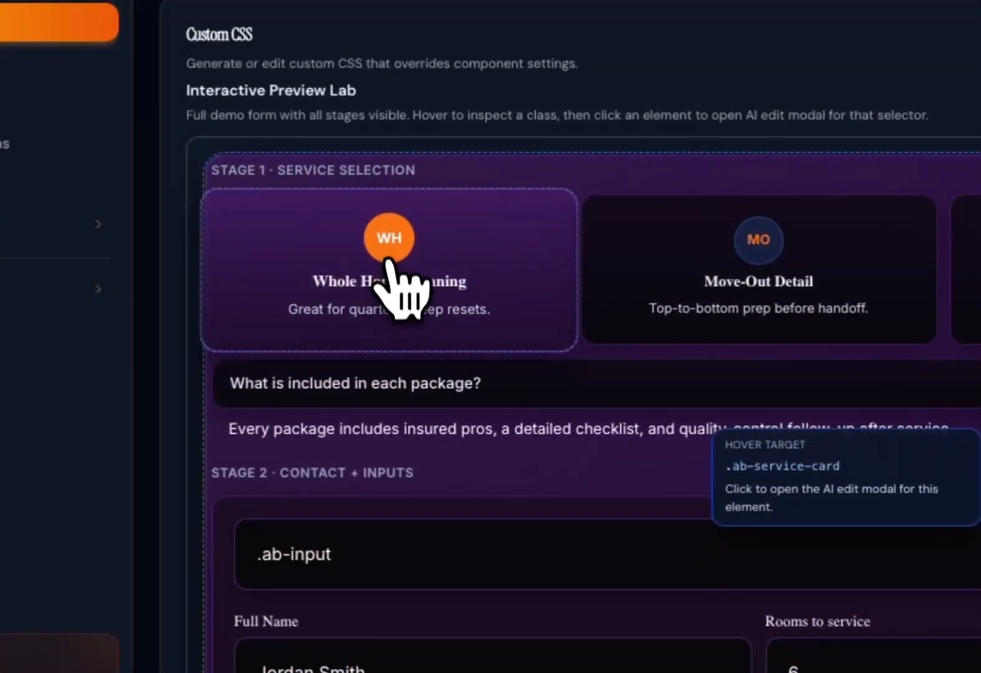
pyautogui.click(264, 268)
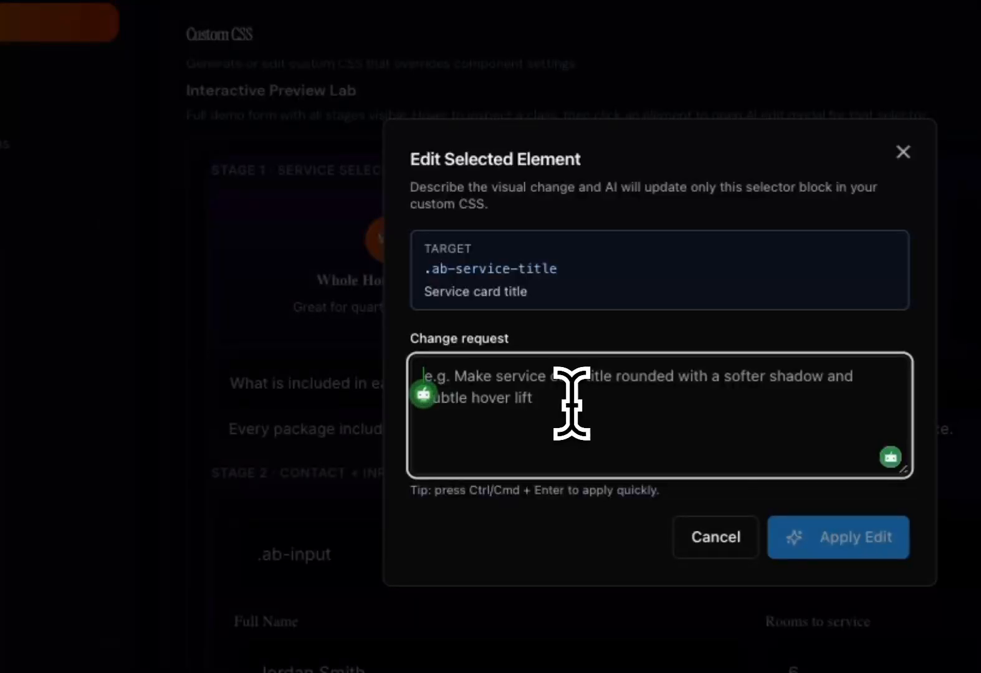
pyautogui.write('add')
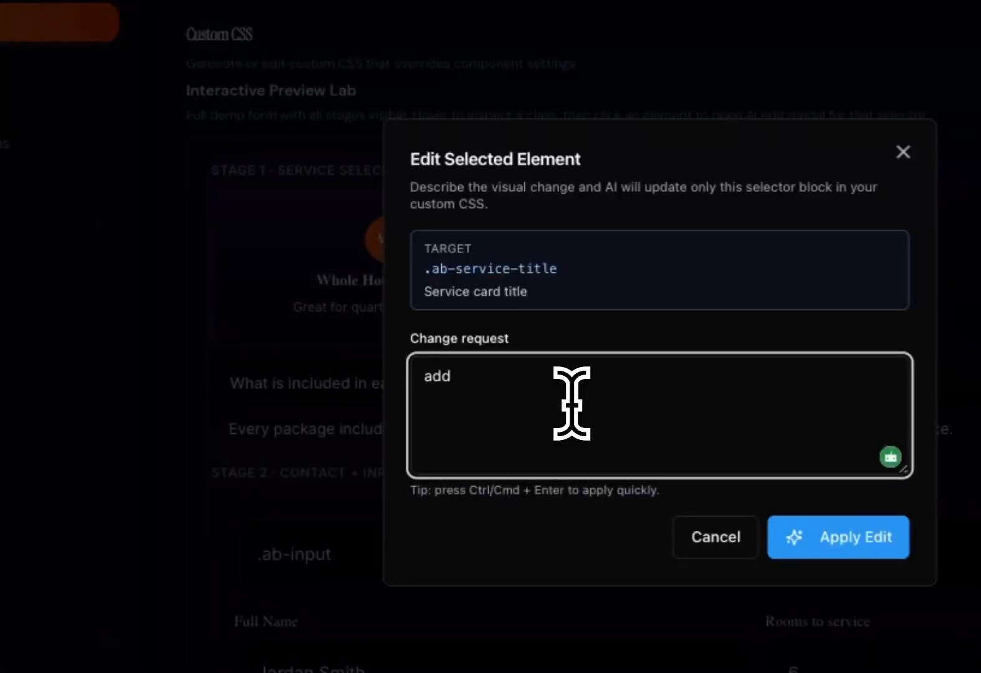
pyautogui.write(' 10p')
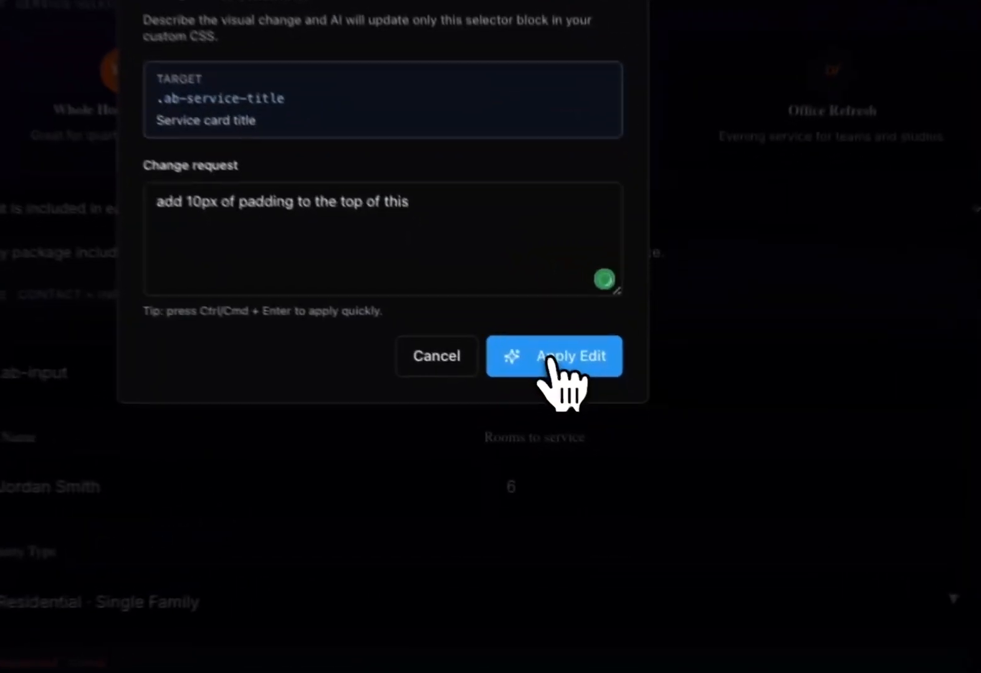
pyautogui.click(592, 420)
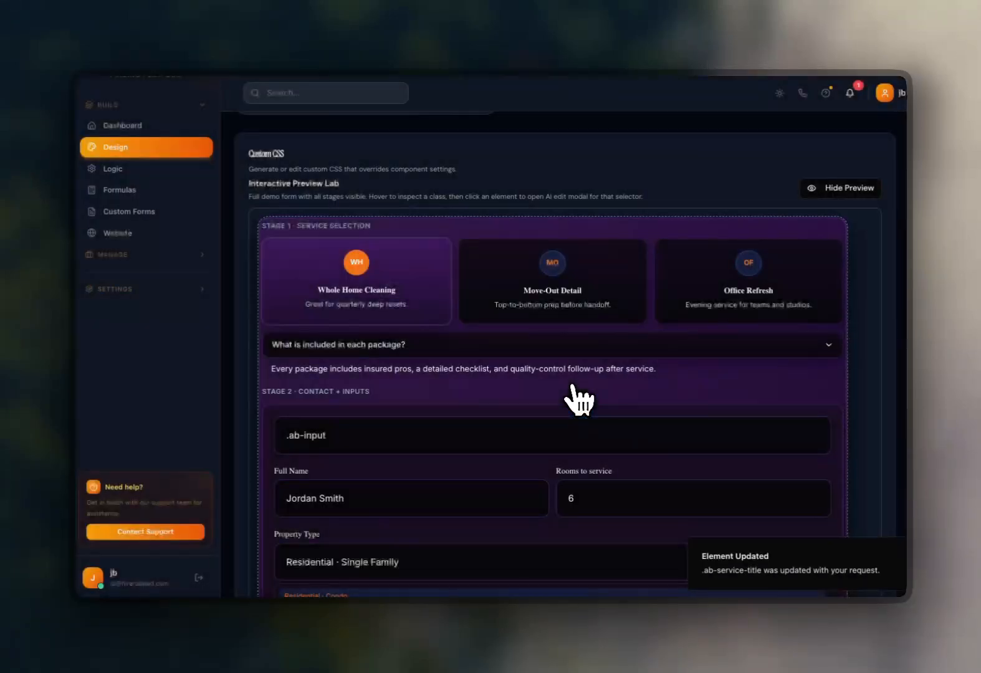
pyautogui.scroll(3, 786, 161)
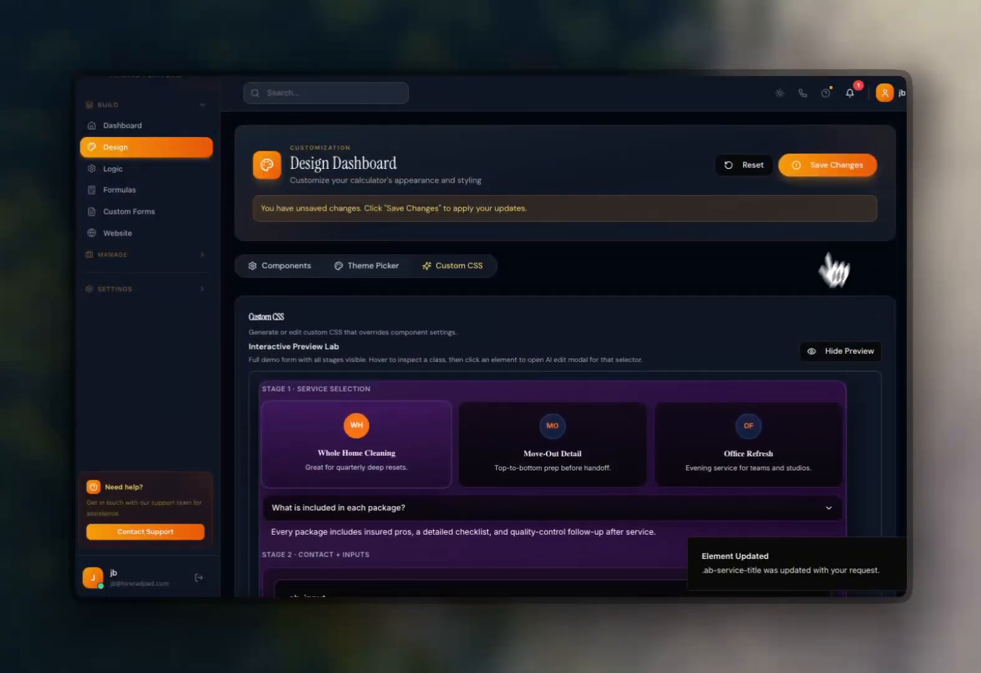
pyautogui.click(831, 165)
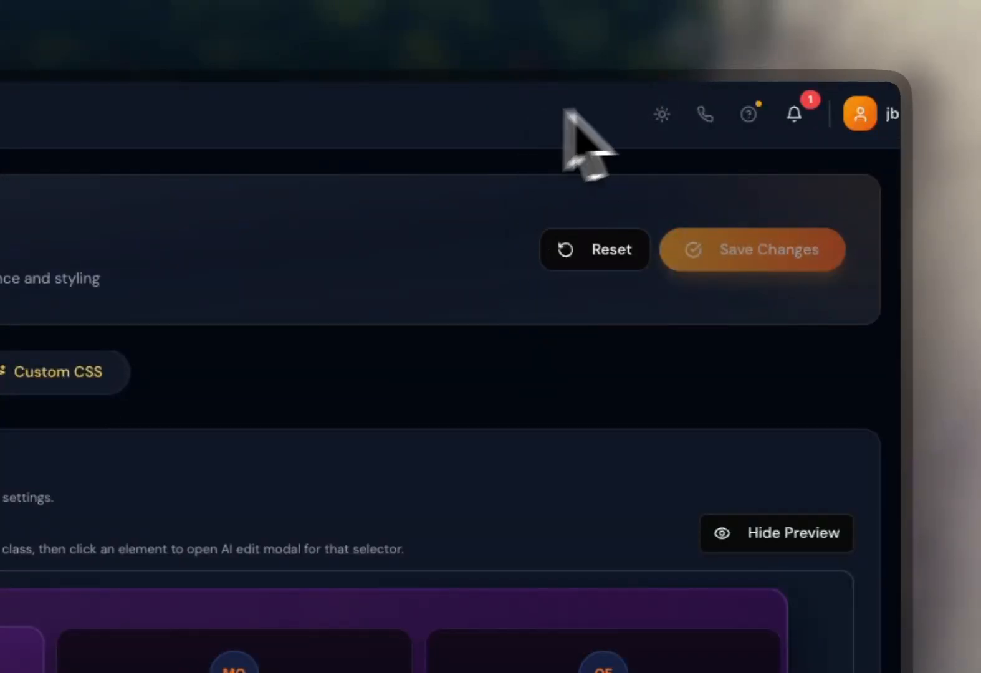
# Start a call-screen quote for House Wash and Holiday Light Installation, choosing Split Level as house height.
pyautogui.click(703, 115)
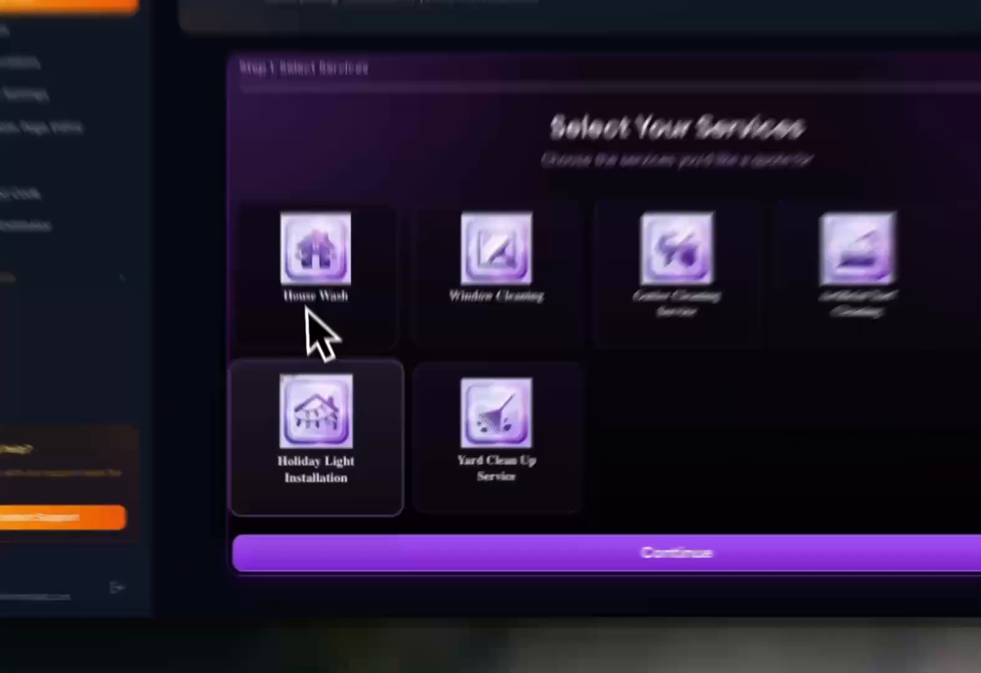
pyautogui.click(327, 399)
pyautogui.click(328, 466)
pyautogui.scroll(-2, 378, 473)
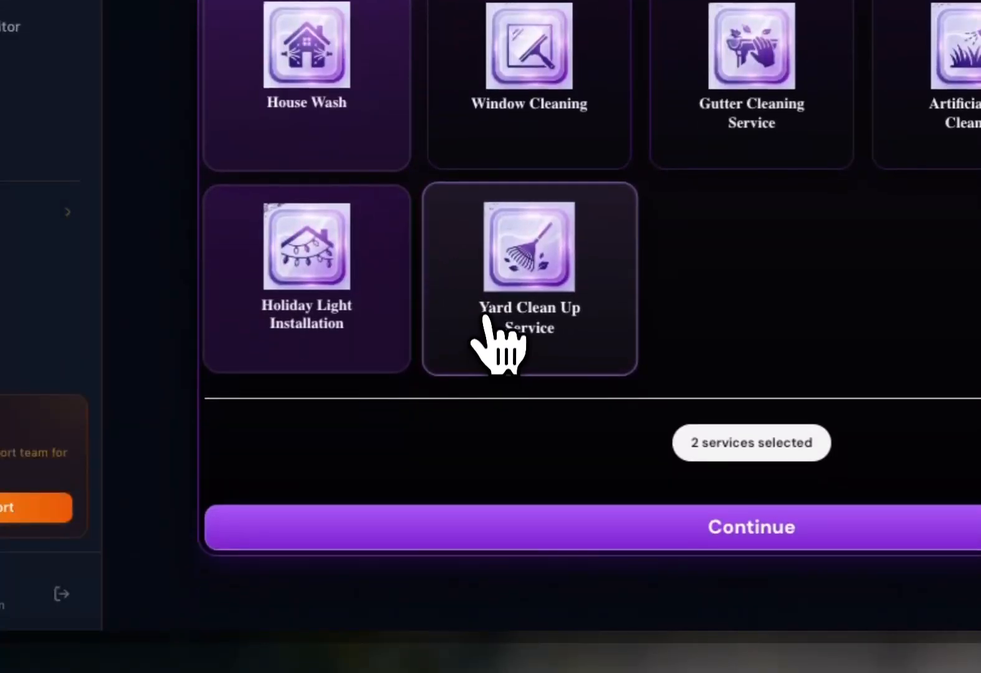
pyautogui.scroll(-2, 489, 350)
pyautogui.click(491, 430)
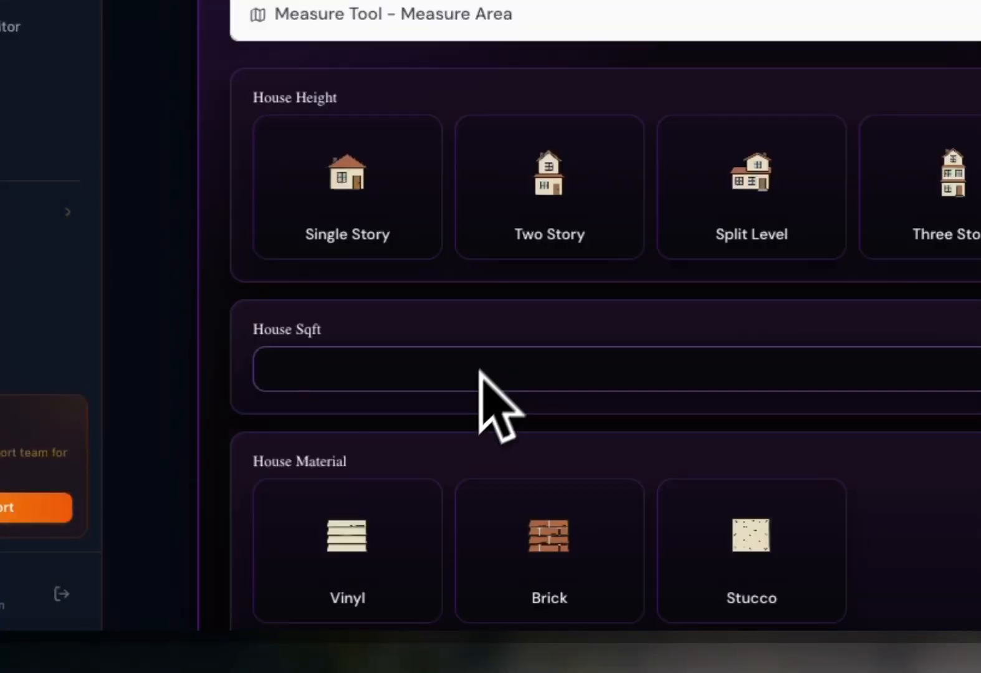
pyautogui.click(347, 187)
pyautogui.click(735, 224)
pyautogui.click(480, 367)
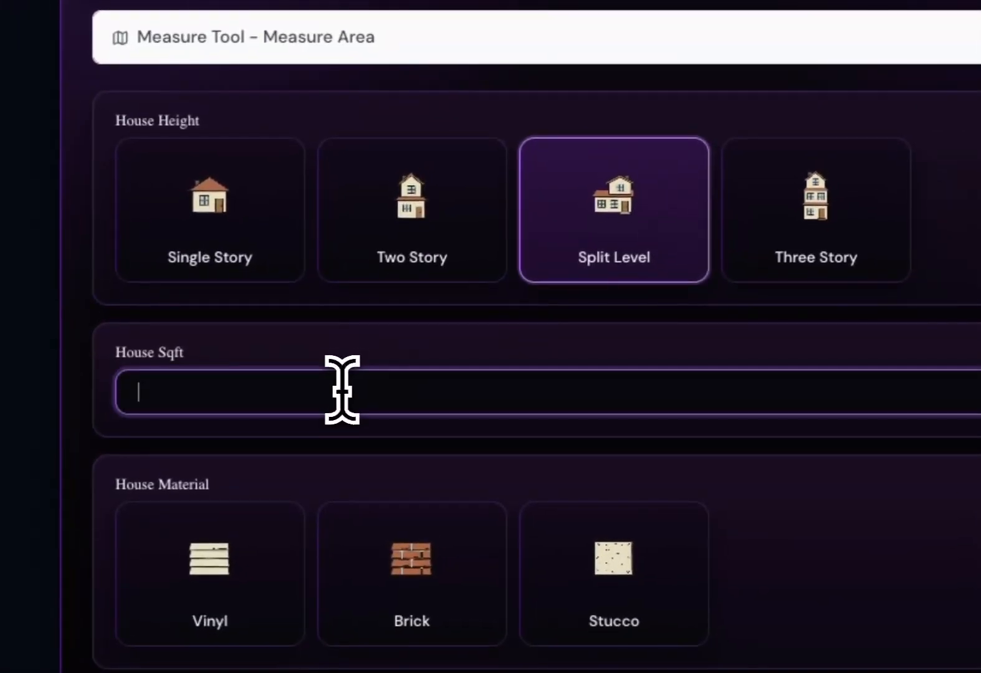
# Scroll through the House Wash configuration questions on the call screen.
pyautogui.scroll(-5, 341, 390)
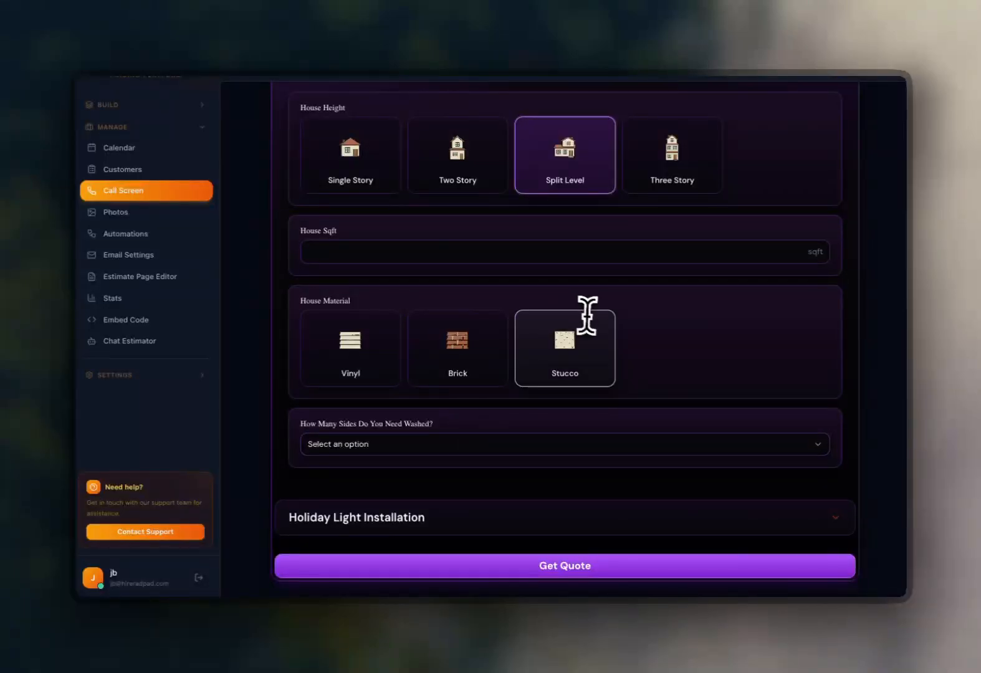
pyautogui.scroll(5, 599, 321)
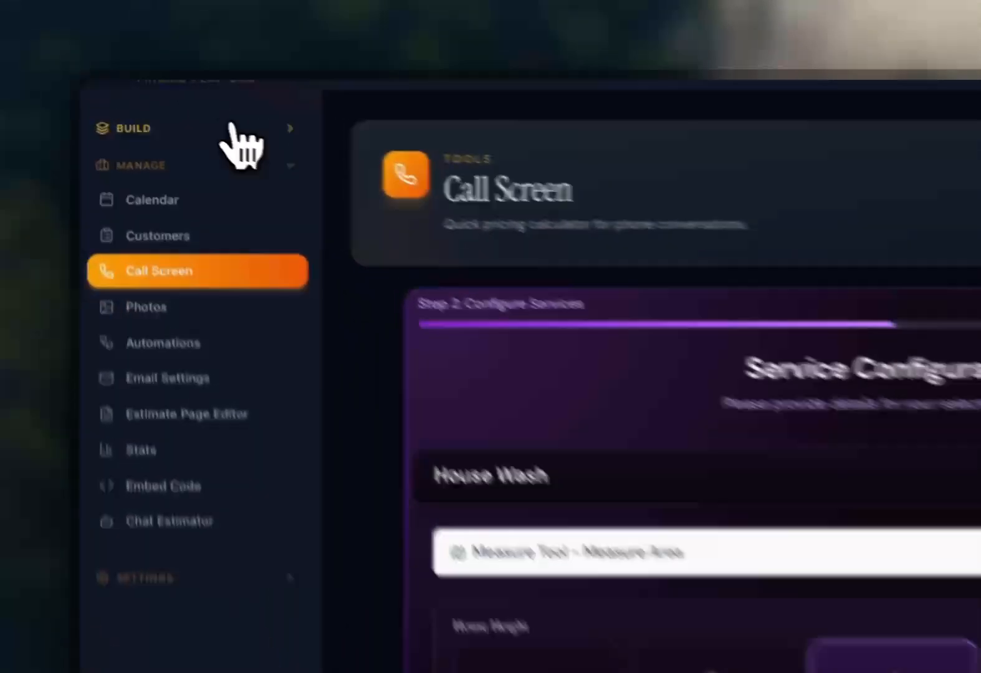
pyautogui.click(165, 103)
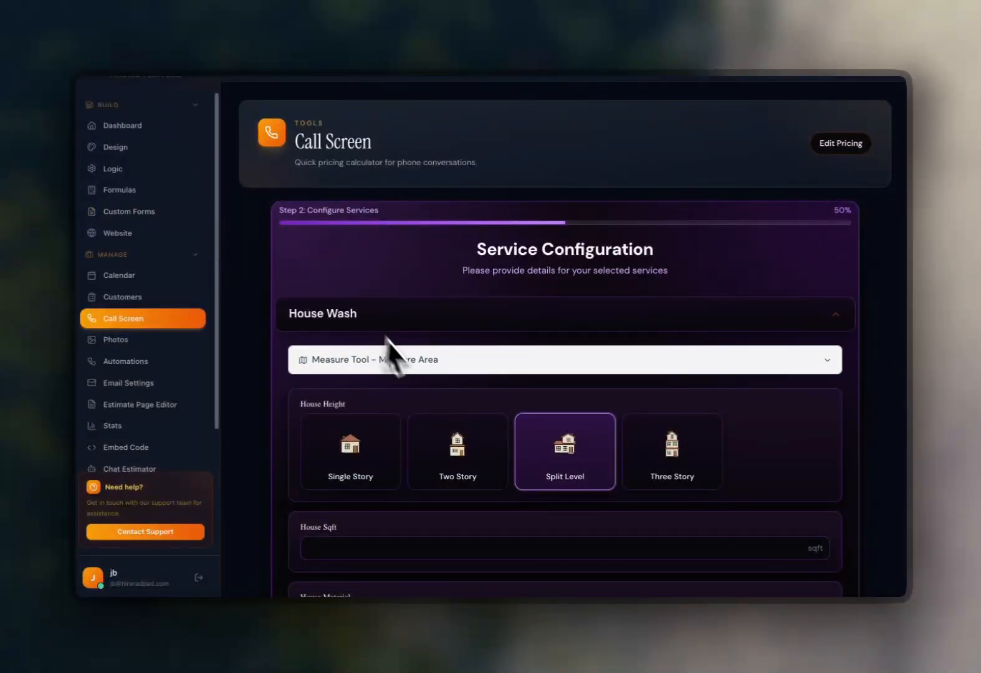
pyautogui.scroll(-2, 412, 392)
pyautogui.scroll(-1, 361, 392)
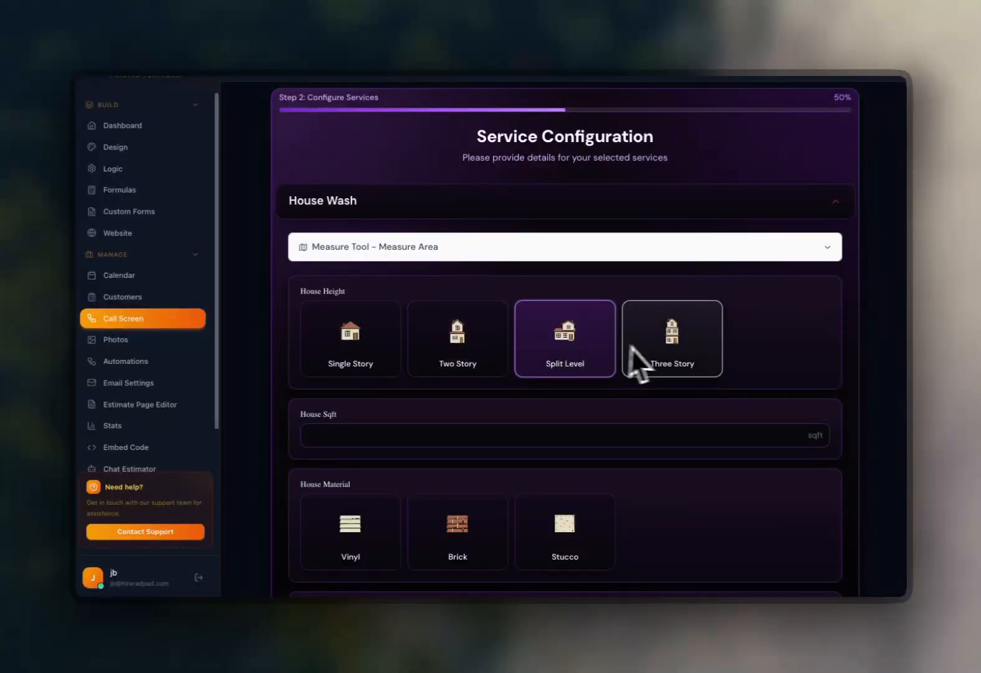
pyautogui.scroll(-2, 523, 368)
pyautogui.scroll(-1, 505, 415)
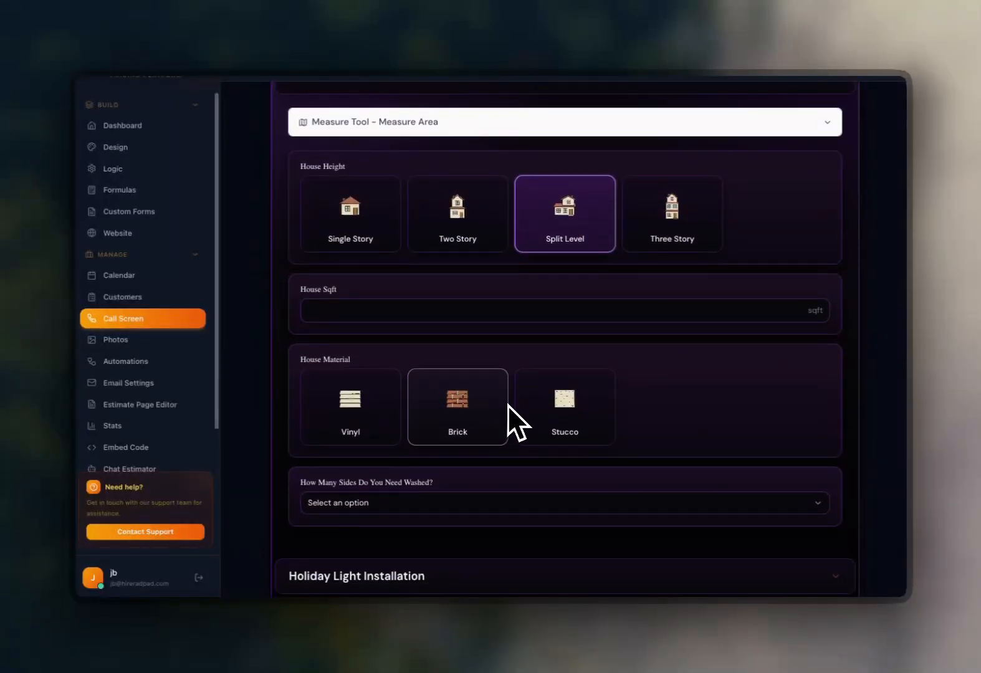
pyautogui.scroll(5, 509, 404)
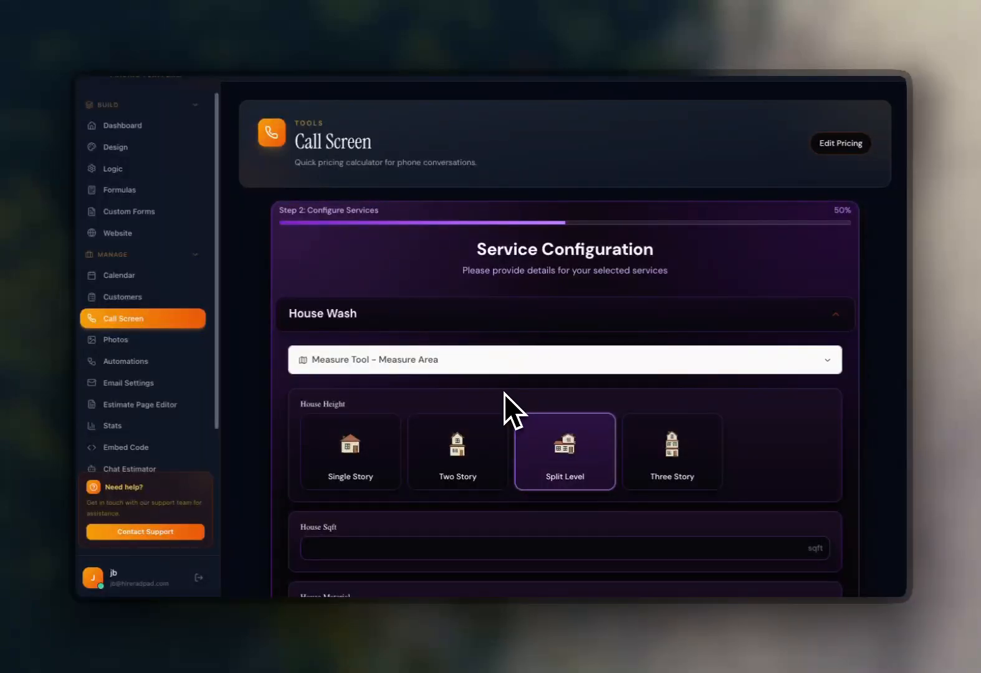
pyautogui.scroll(1, 500, 395)
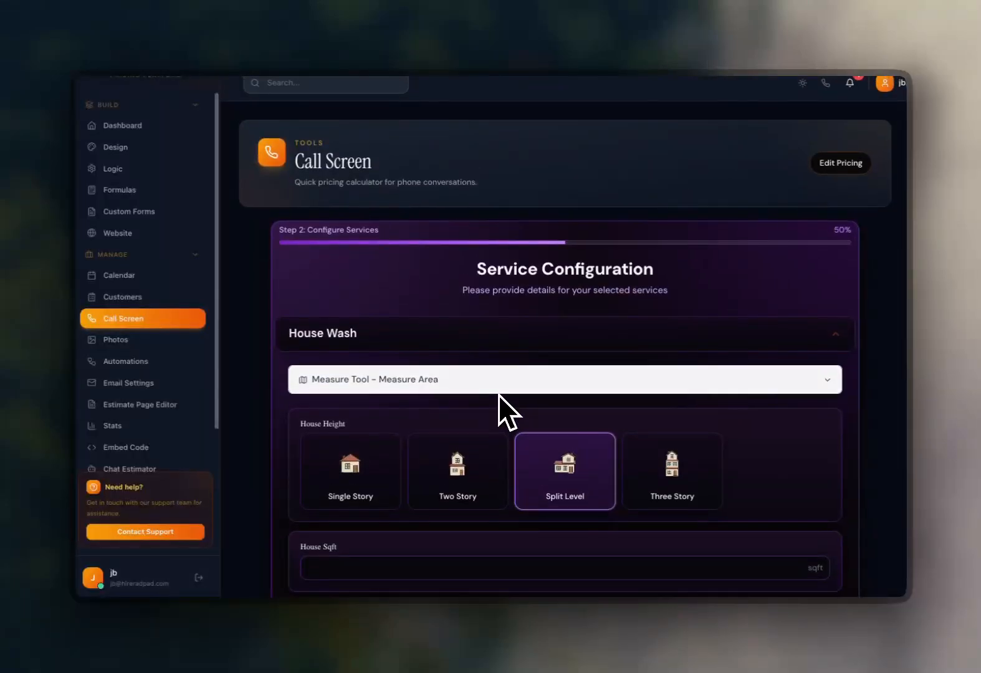